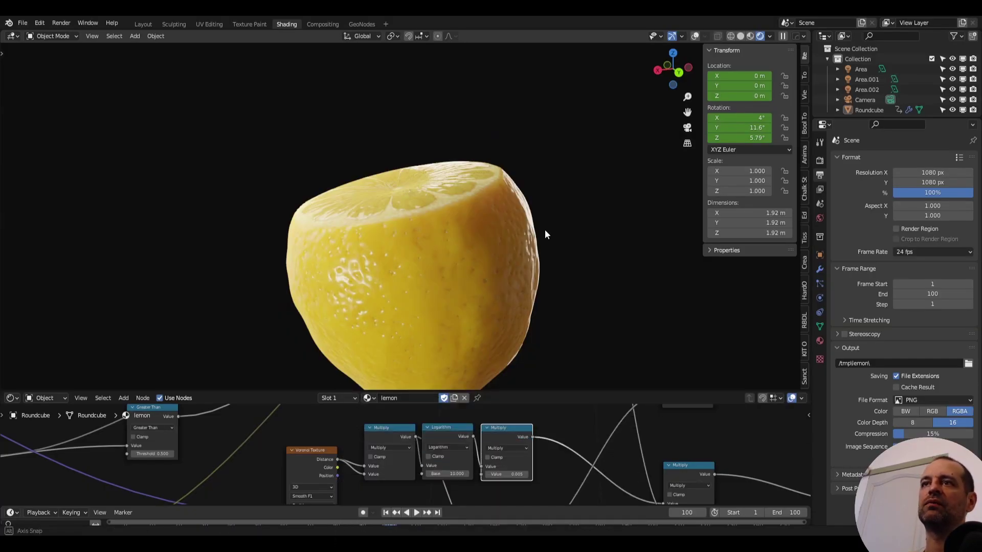
Orbit the lemon and enlarge the node editor to study its shader node tree.
middle_click_drag(544, 229, 571, 274)
middle_click_drag(628, 347, 533, 305)
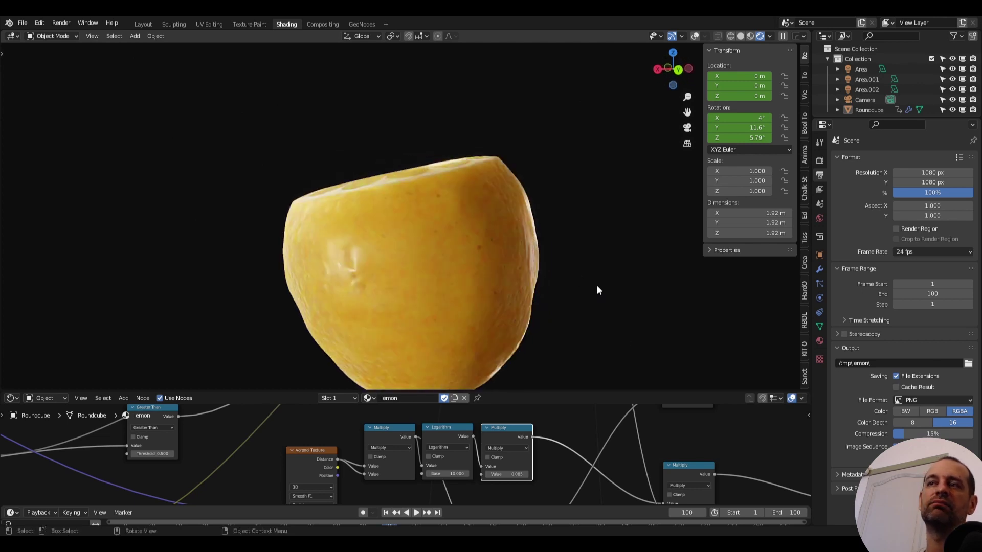
left_click_drag(539, 391, 571, 370)
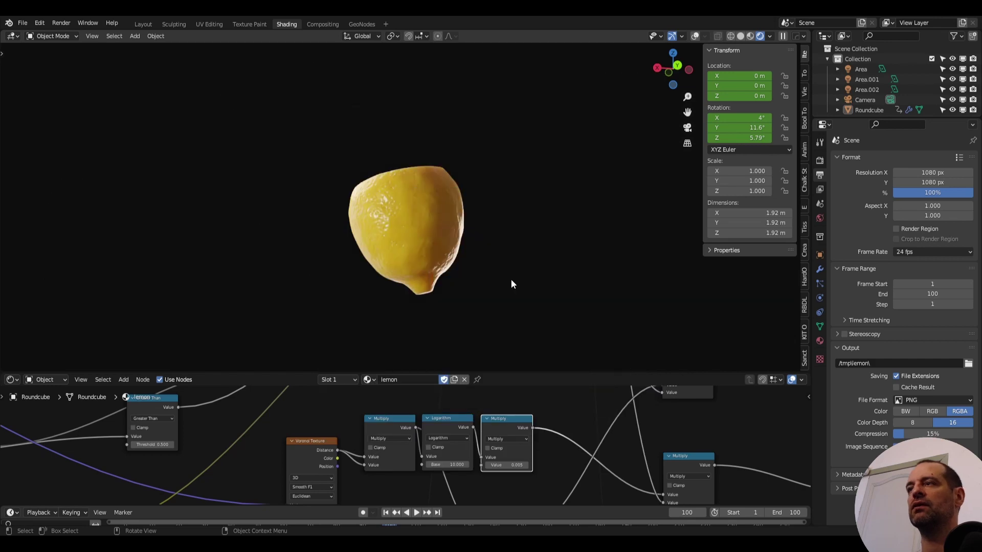
middle_click_drag(510, 285, 543, 372)
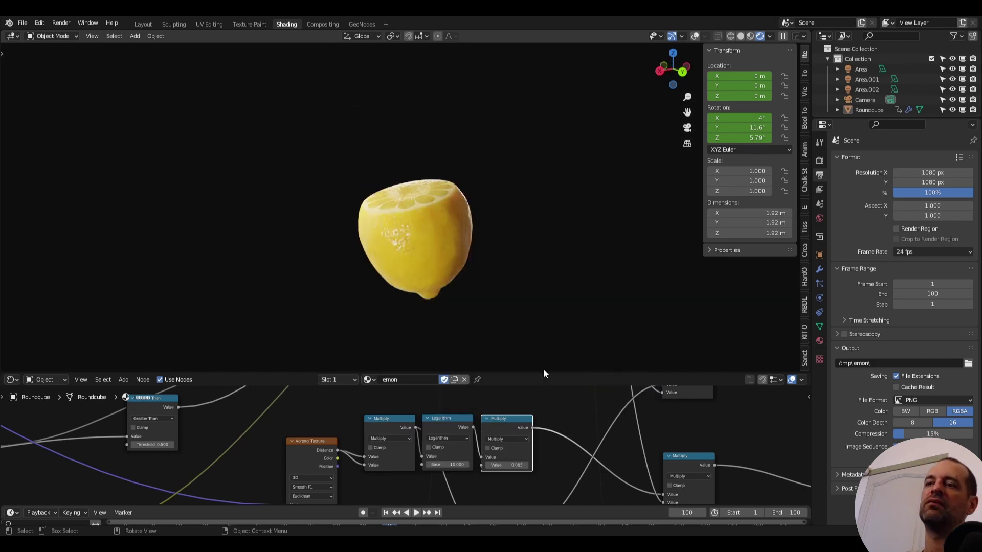
left_click_drag(543, 373, 549, 162)
scroll(541, 298, "down", 4)
scroll(541, 299, "down", 3)
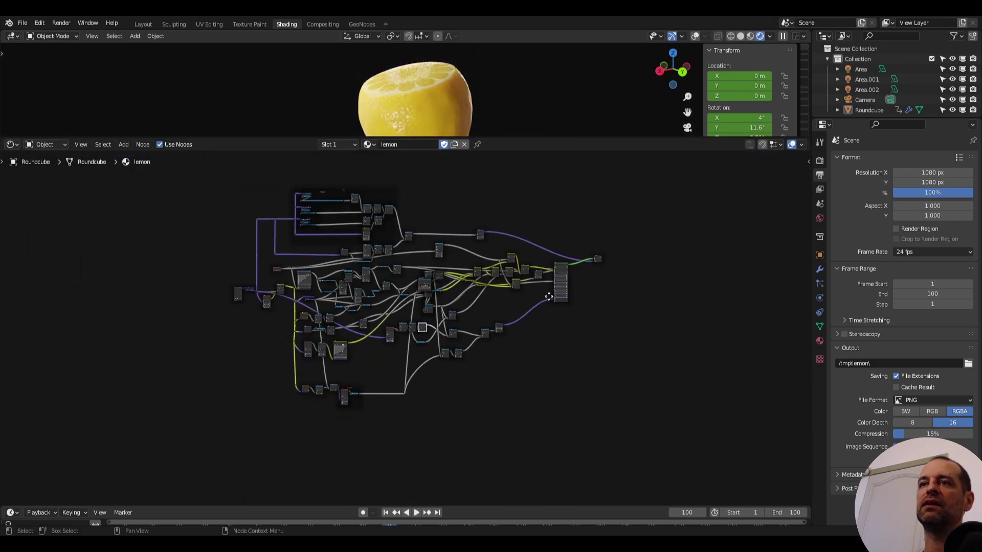
scroll(302, 221, "up", 2)
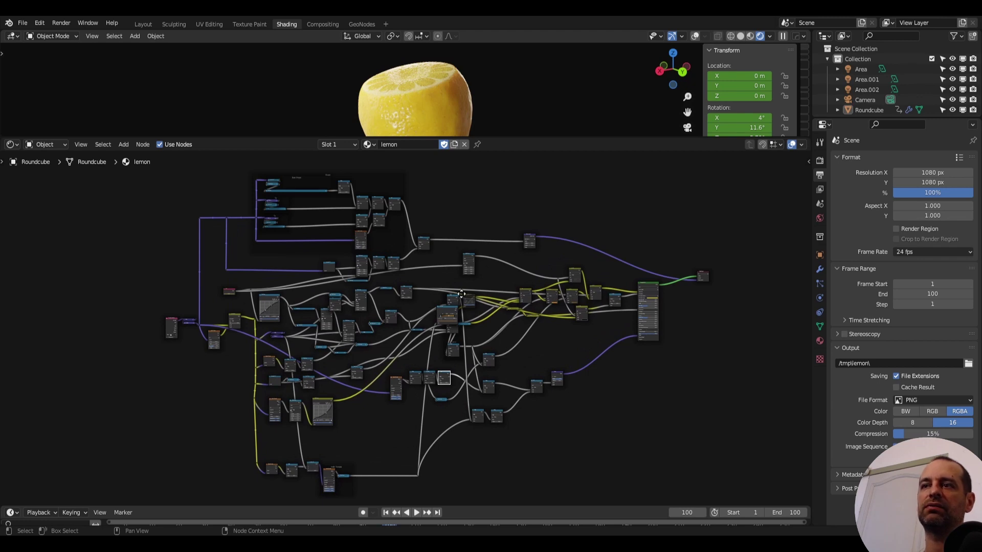
scroll(568, 302, "up", 2)
scroll(564, 338, "up", 1)
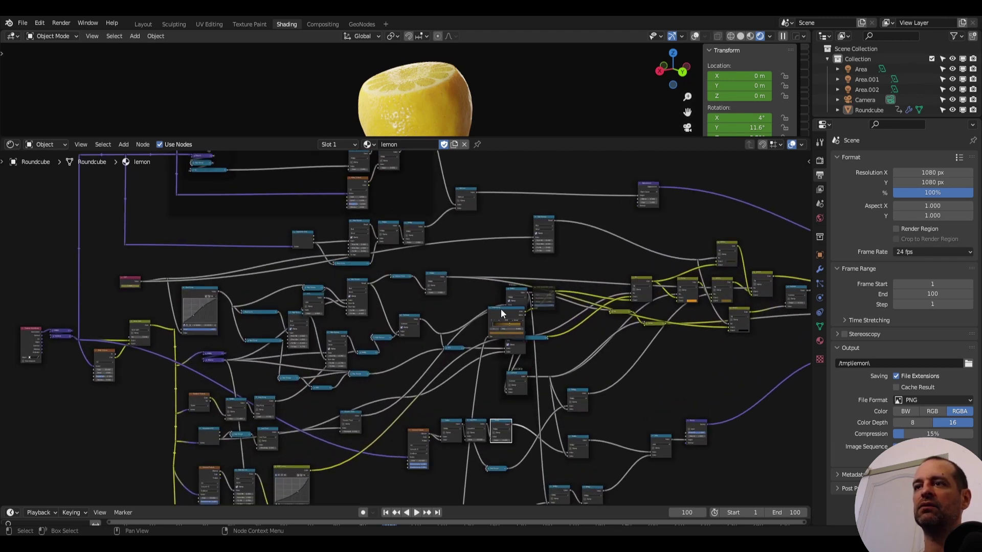
left_click_drag(501, 313, 489, 321)
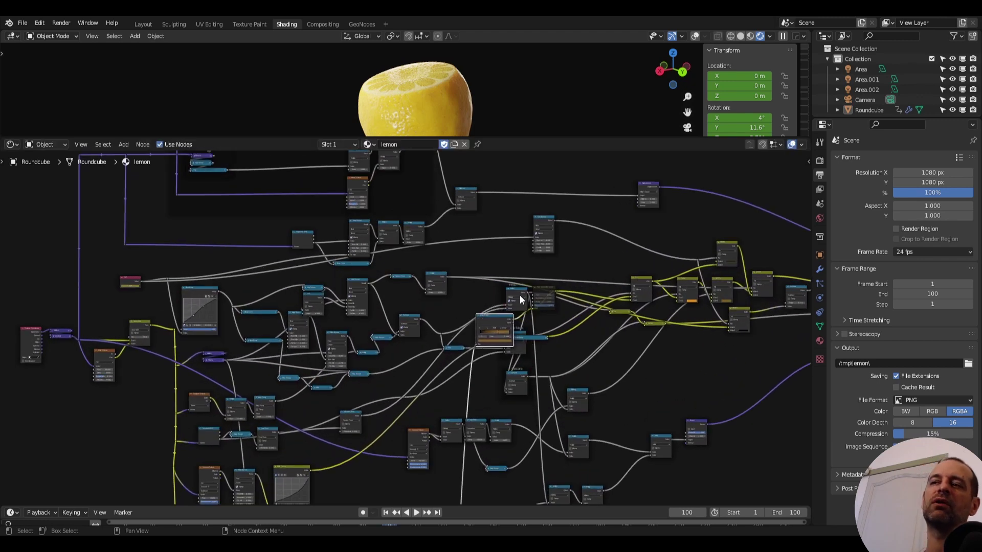
scroll(447, 357, "down", 4)
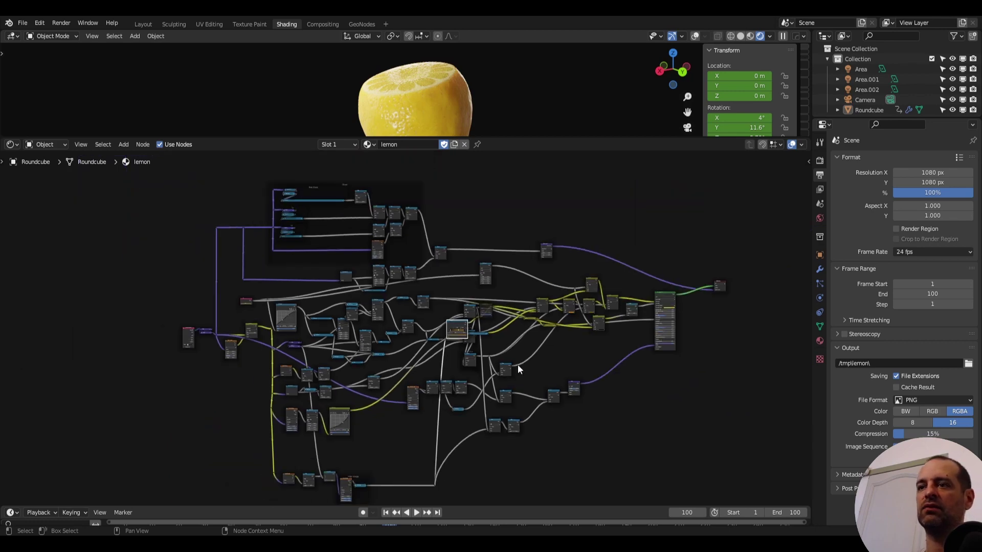
scroll(526, 333, "up", 1)
scroll(510, 334, "down", 1)
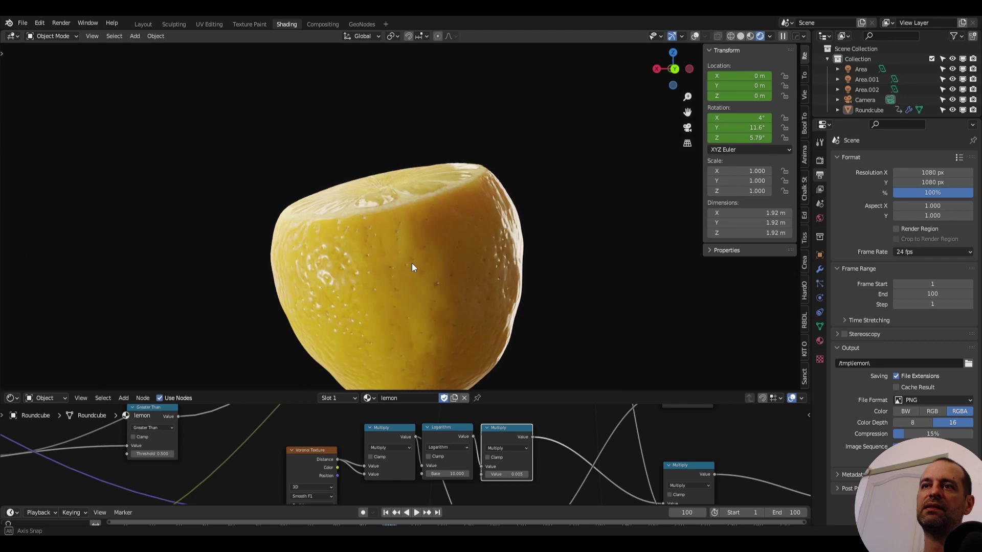
Orbit, pan and zoom around the lemon to view its cut face and peel from several angles.
middle_click_drag(412, 264, 441, 211)
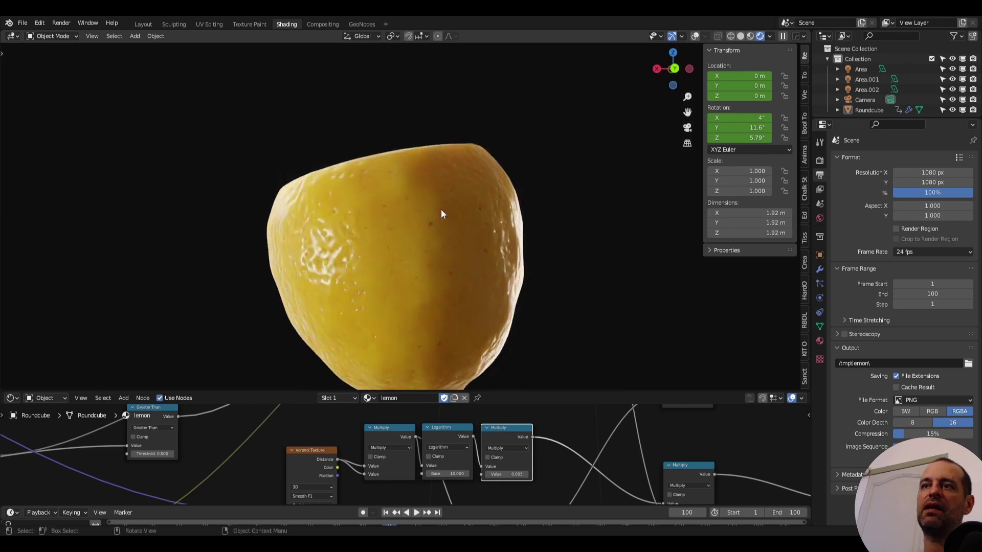
mouse_move(416, 262)
middle_mouse_down()
mouse_move(390, 238)
mouse_move(401, 231)
mouse_move(419, 317)
mouse_move(428, 304)
middle_mouse_up()
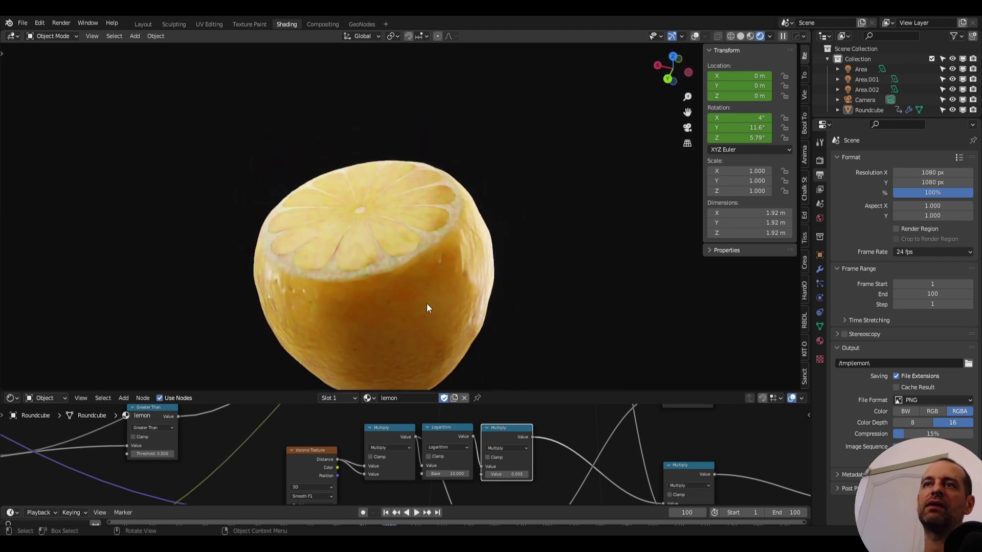
middle_click_drag(376, 205, 412, 259)
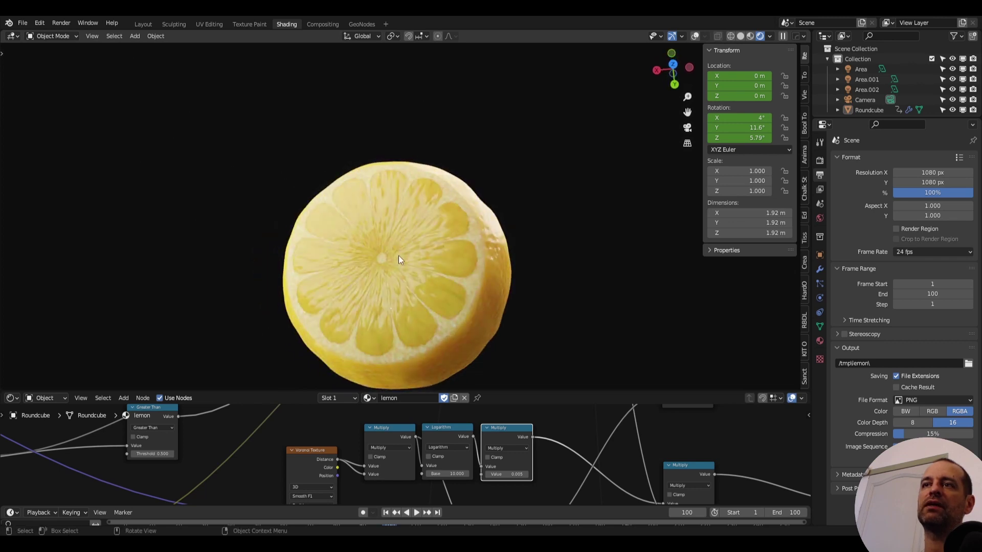
mouse_move(528, 349)
middle_mouse_down()
mouse_move(509, 300)
mouse_move(434, 266)
mouse_move(373, 271)
middle_mouse_up()
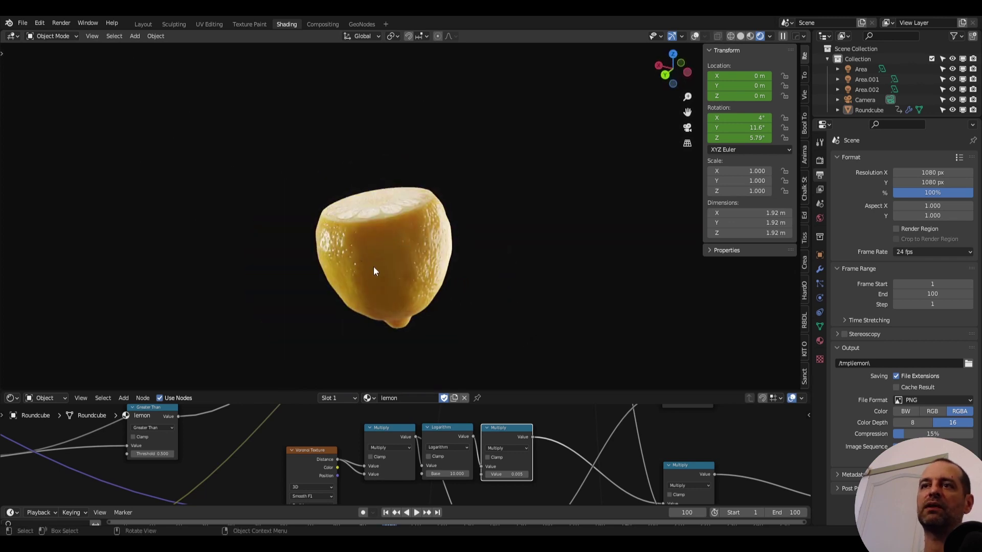
mouse_move(433, 240)
middle_mouse_down()
mouse_move(488, 257)
mouse_move(456, 274)
mouse_move(420, 223)
middle_mouse_up()
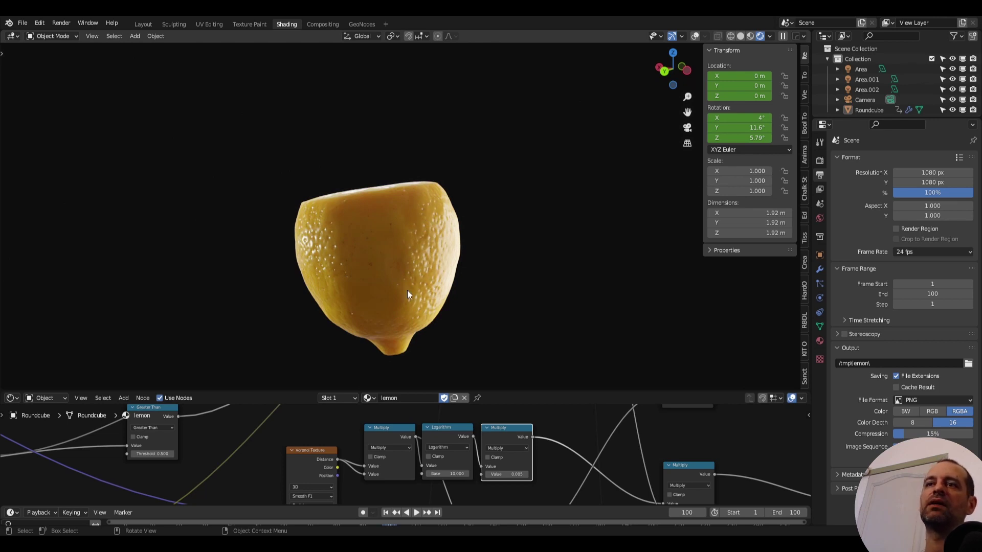
middle_click_drag(342, 268, 406, 243, "shift")
scroll(406, 243, "up", 1)
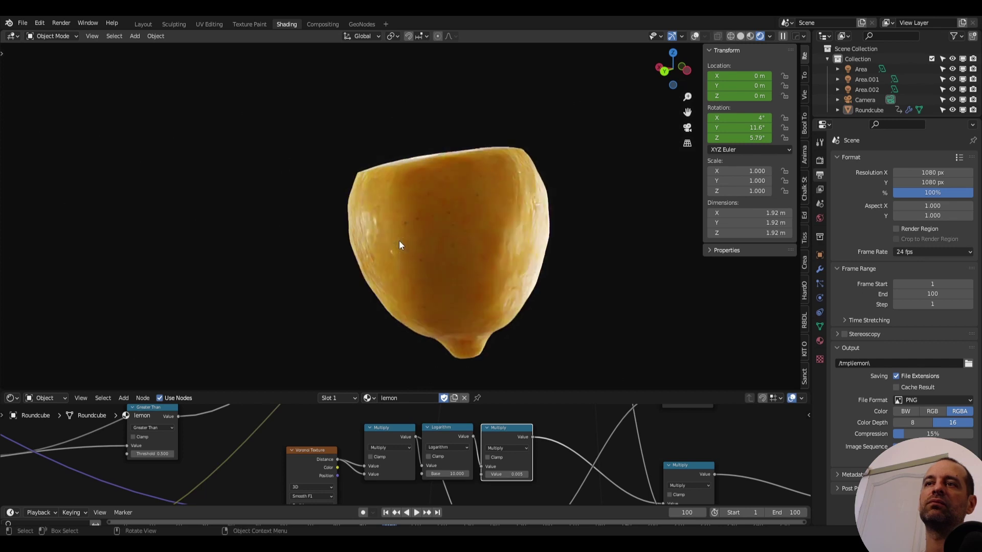
scroll(399, 240, "up", 2)
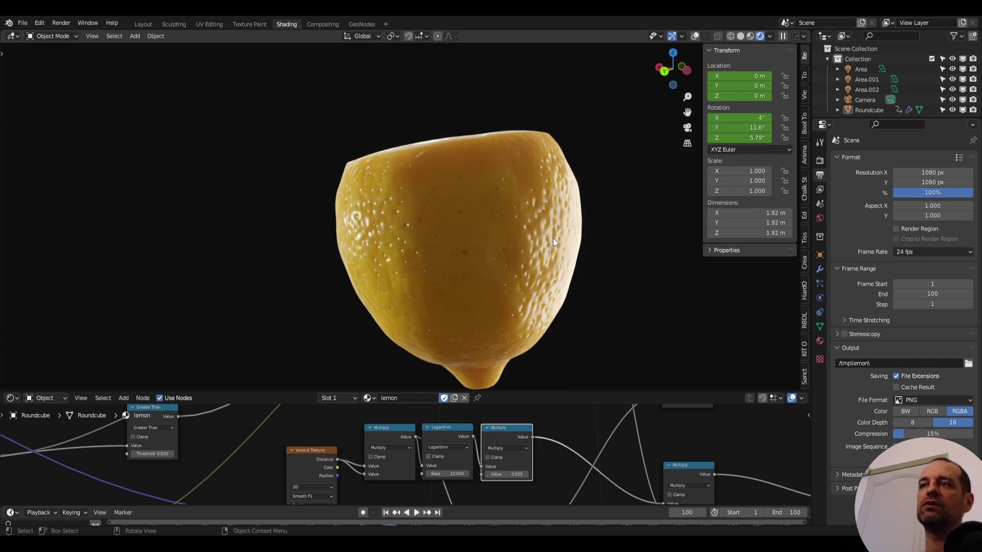
scroll(516, 272, "down", 1)
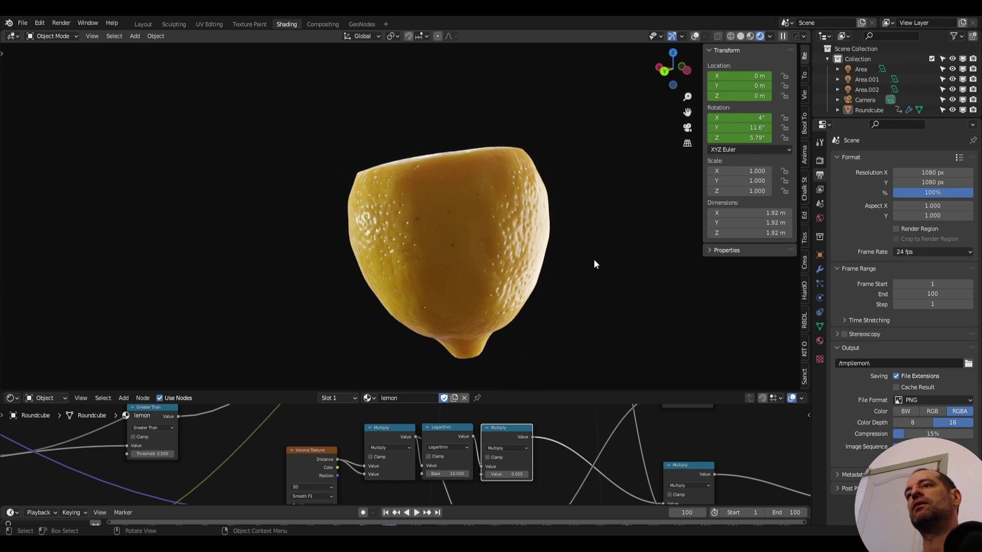
scroll(588, 258, "down", 2)
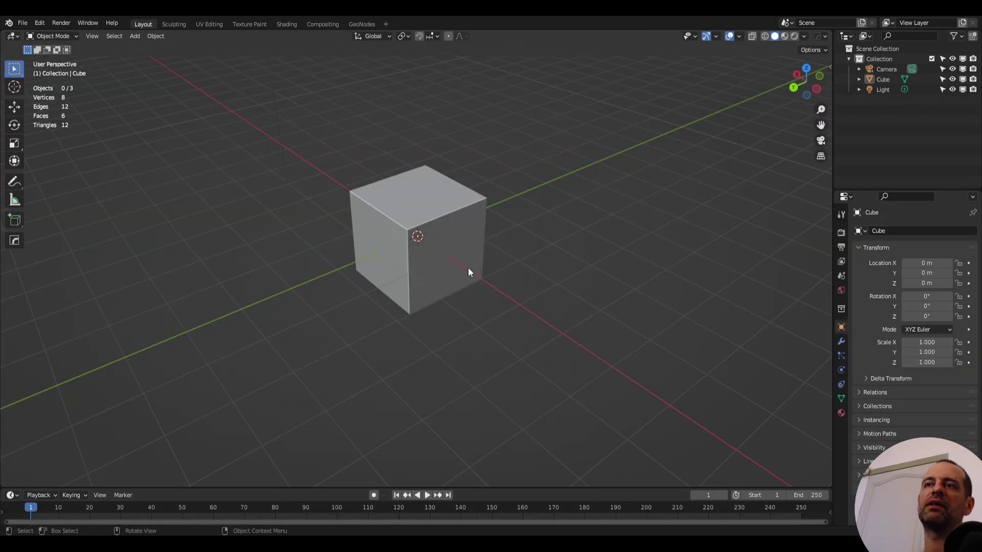
Replace the default cube with a UV sphere at the origin.
left_click(469, 268)
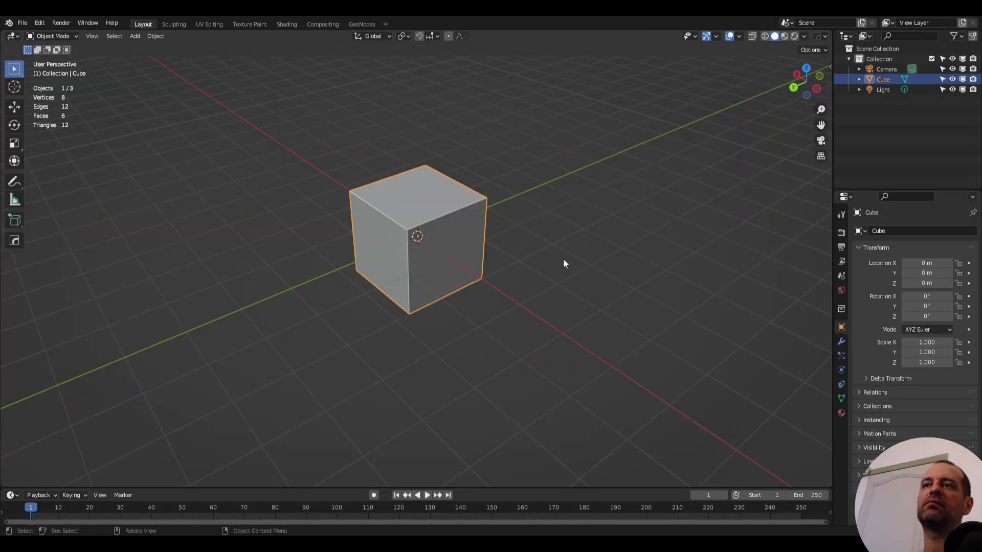
key("Delete")
key("shift+a")
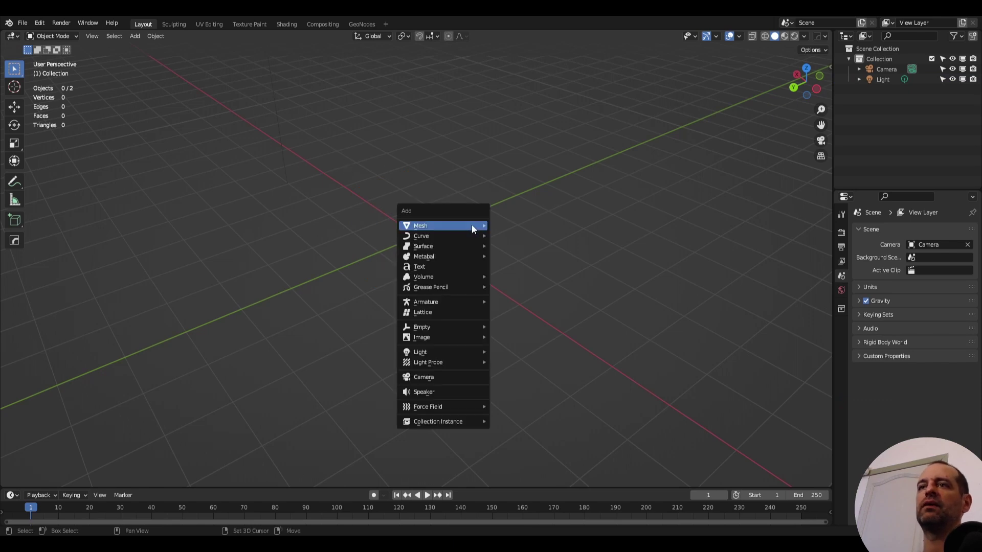
left_click(529, 258)
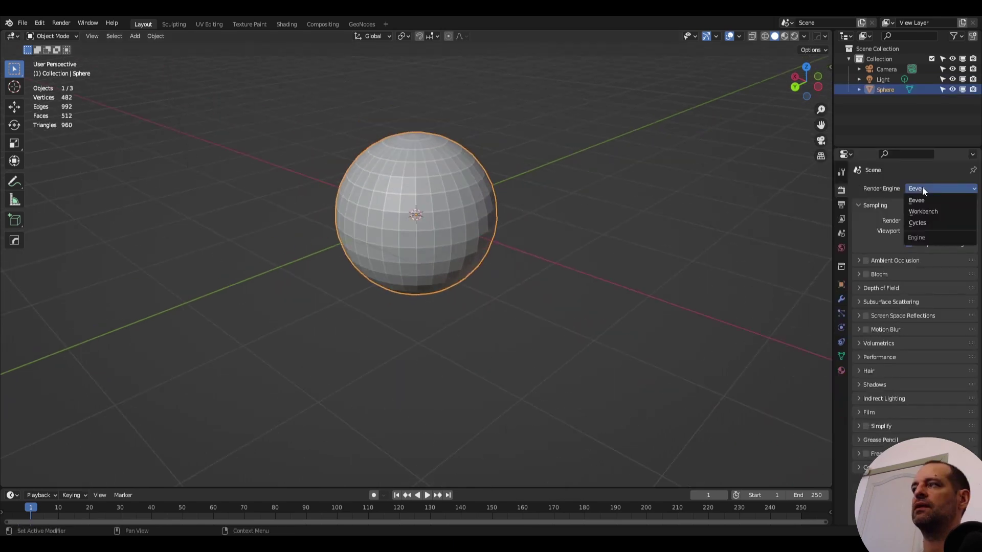
Set rendering to Cycles on GPU Compute with the Experimental feature set.
left_click(928, 209)
left_click(930, 213)
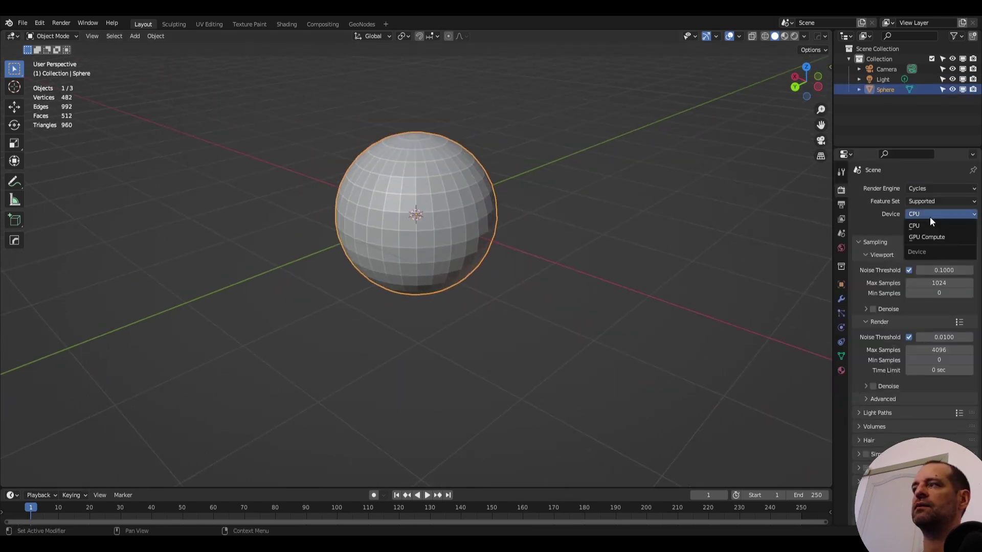
left_click(924, 201)
left_click(925, 220)
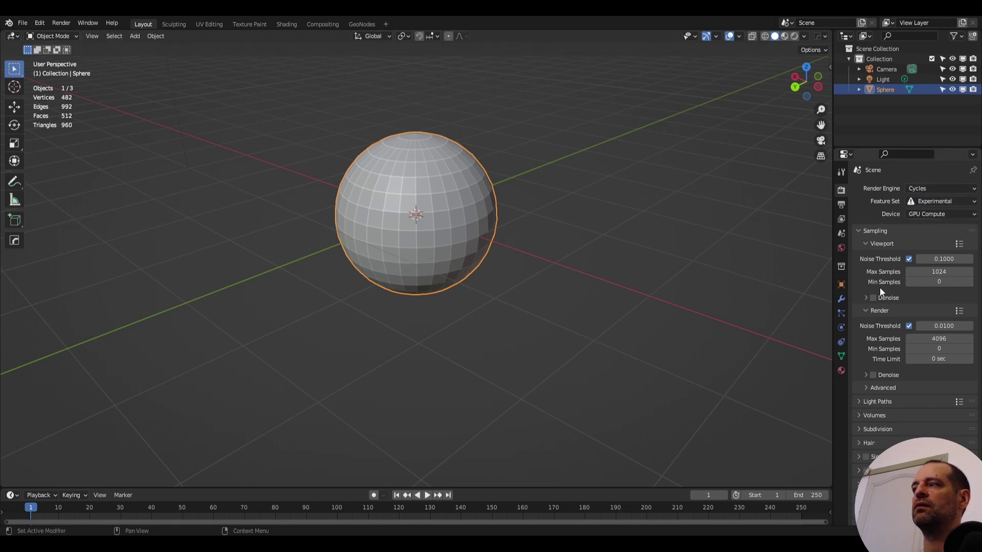
left_click(860, 429)
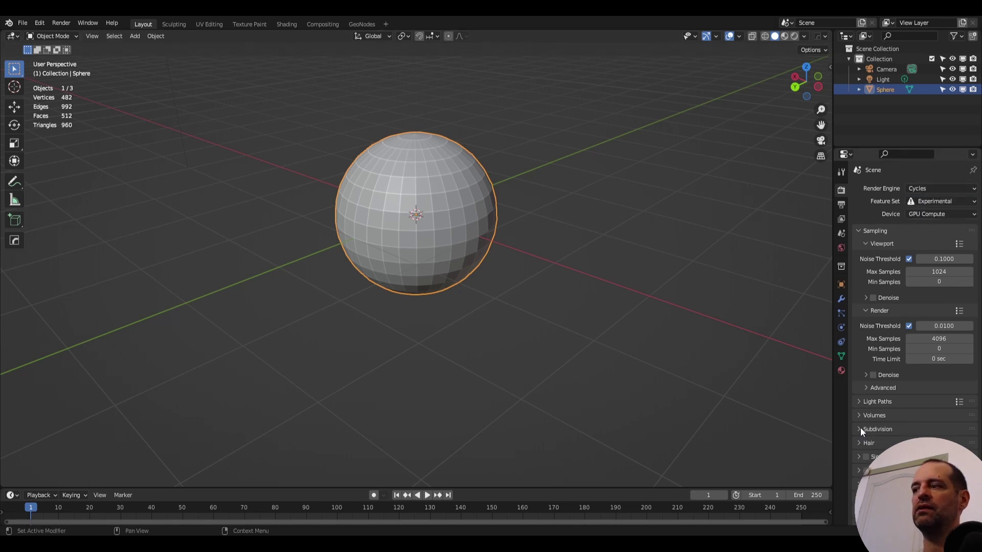
scroll(864, 439, "down", 5)
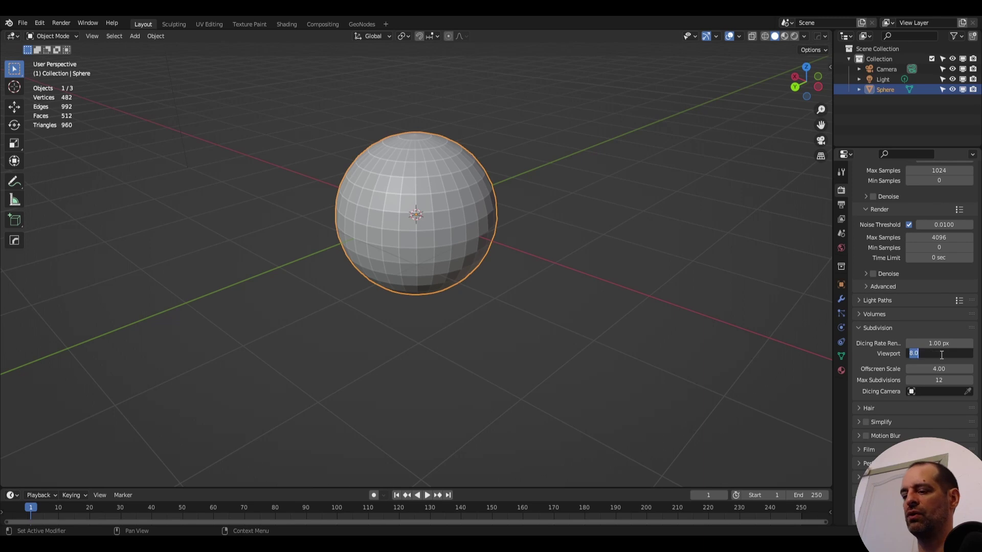
left_click(874, 327)
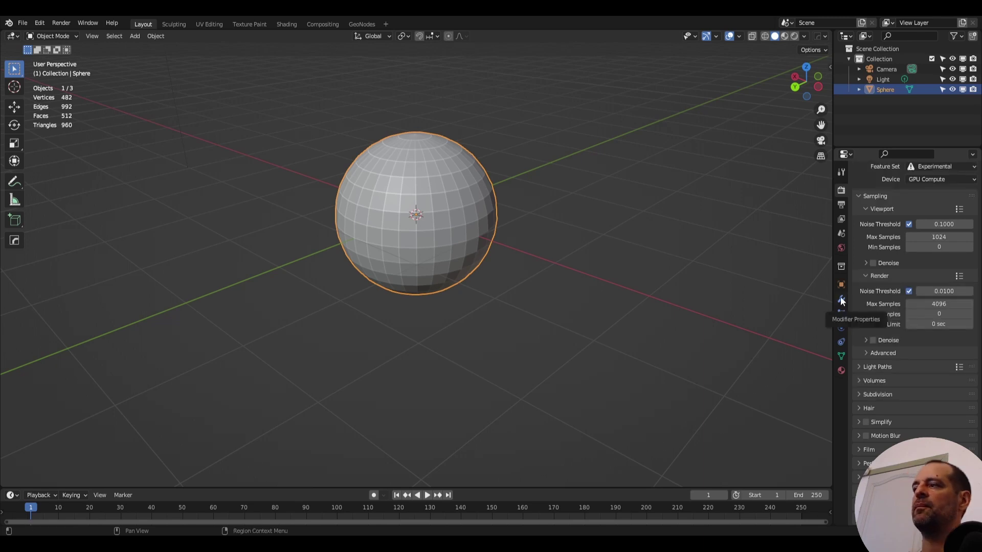
Give the sphere a Subdivision modifier with Adaptive Subdivision and preview it in rendered shading.
left_click(842, 300)
left_click(872, 189)
left_click(775, 366)
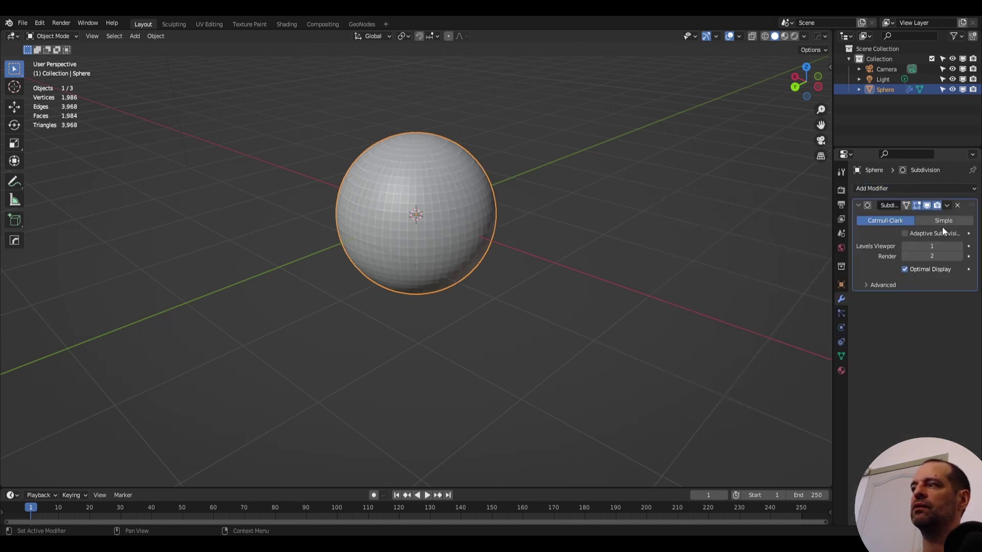
left_click(905, 233)
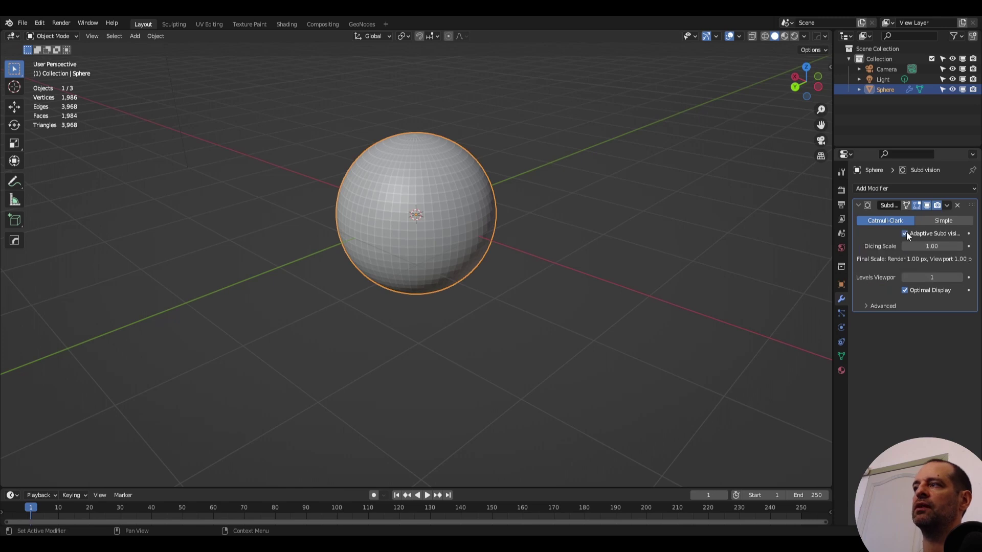
left_click(795, 37)
mouse_move(485, 146)
middle_mouse_down()
mouse_move(437, 150)
mouse_move(368, 207)
middle_mouse_up()
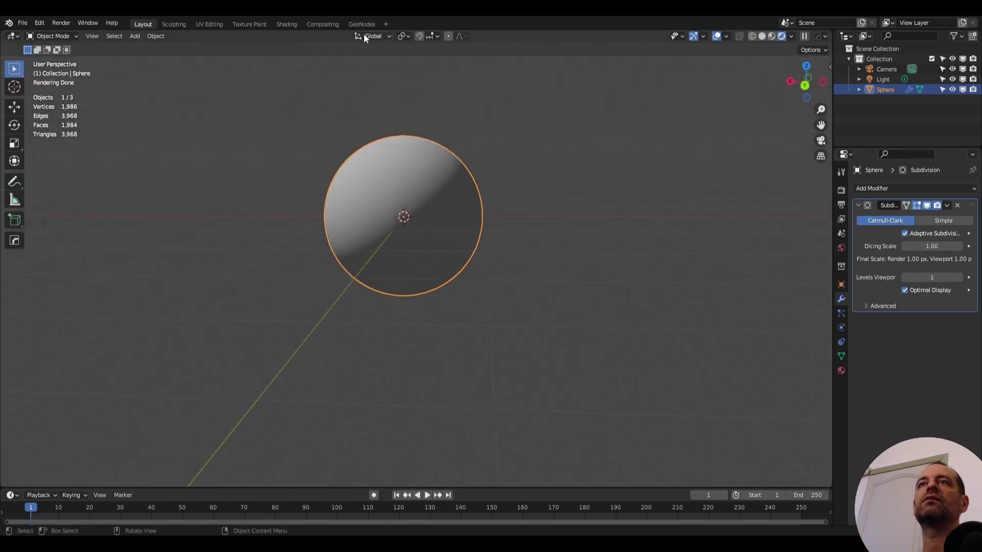
Show the World shader nodes in an enlarged node editor of the Shading workspace.
left_click(287, 24)
left_click(45, 319)
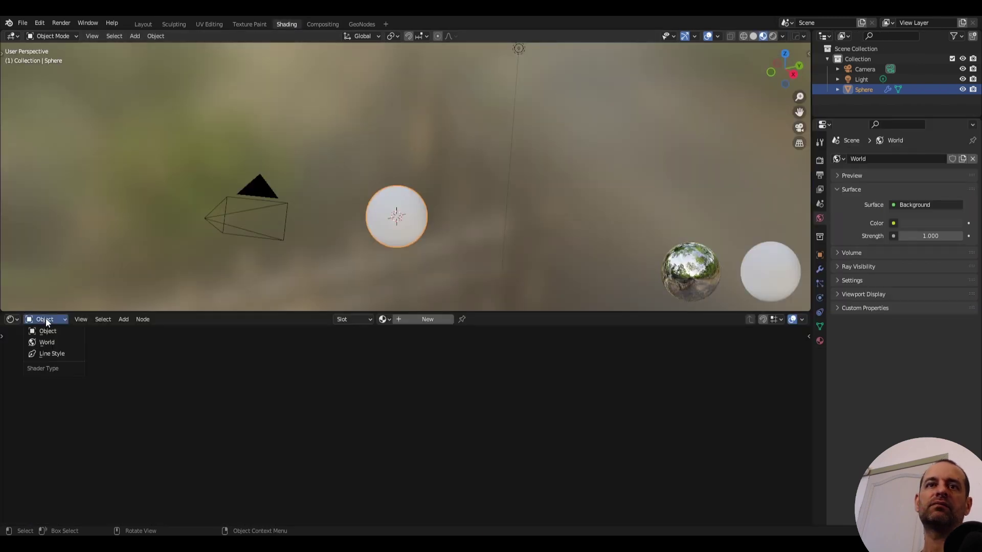
left_click(56, 344)
left_click_drag(301, 311, 302, 219)
scroll(284, 263, "up", 3)
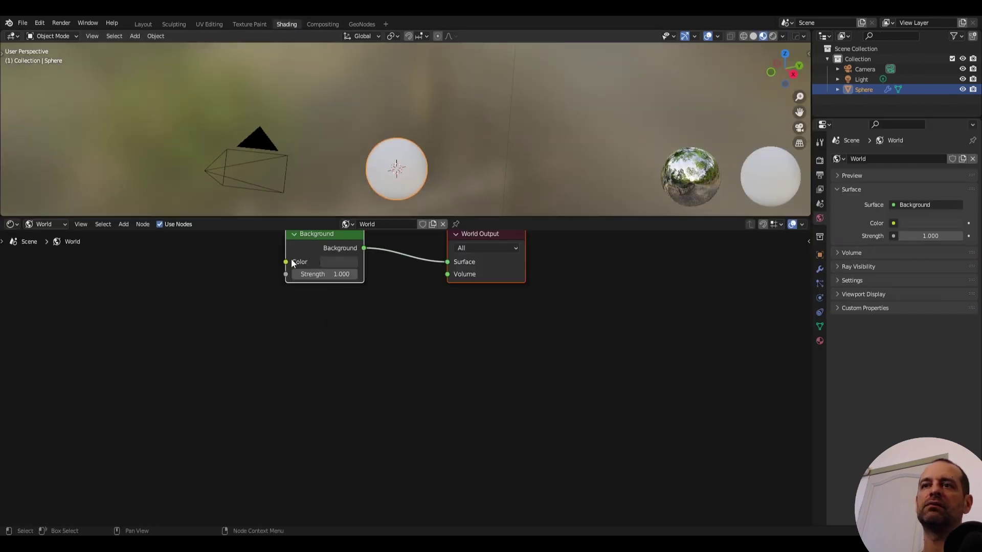
middle_click_drag(290, 259, 379, 317)
left_click_drag(379, 317, 413, 307)
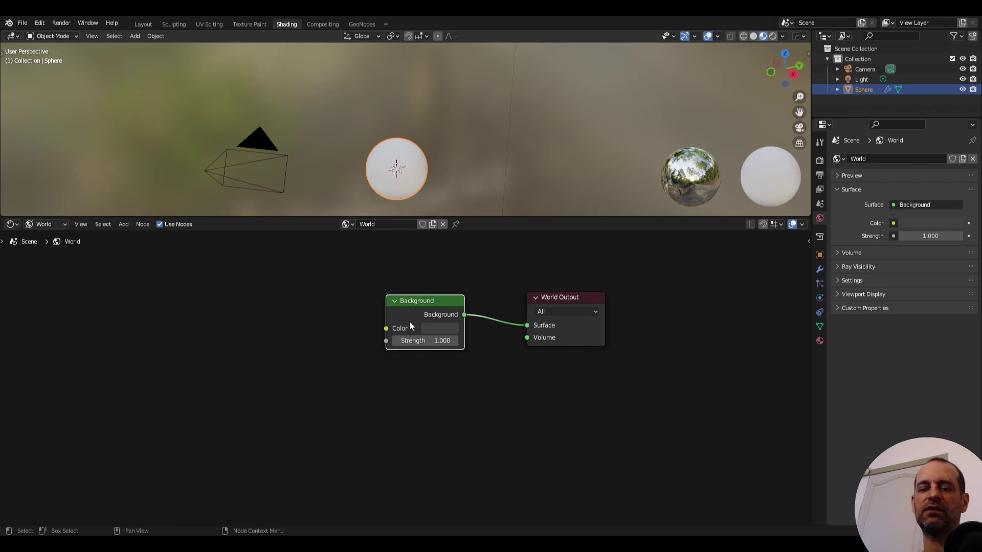
Load large_corridor_4k.exr as environment and mix it with a plain background via Is Camera Ray.
key("ctrl+h")
key("ctrl+t")
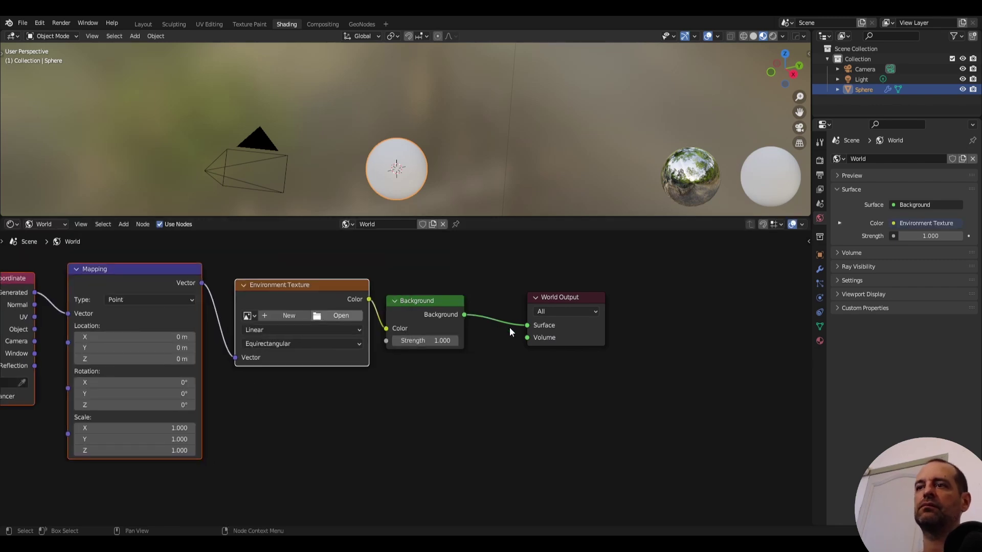
key("shift+a")
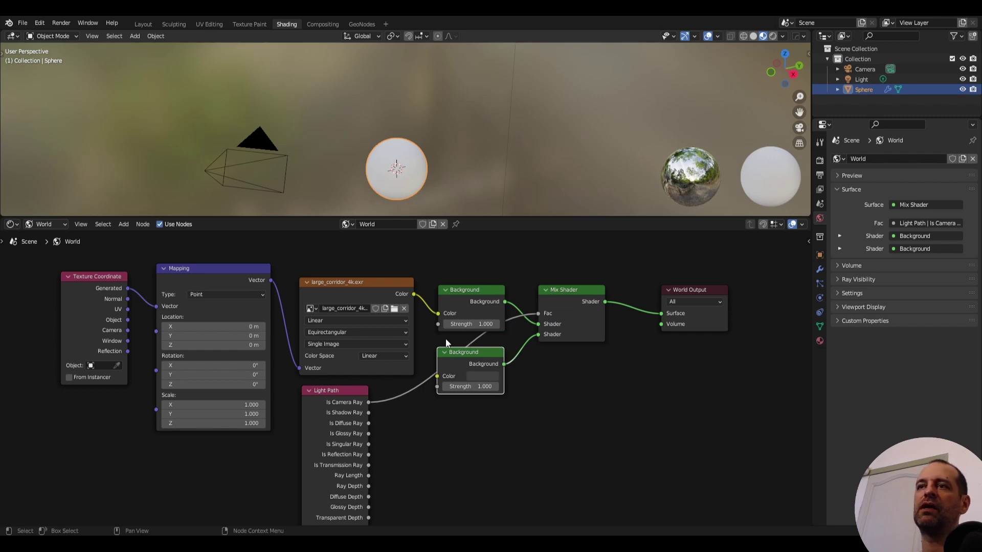
left_click(773, 37)
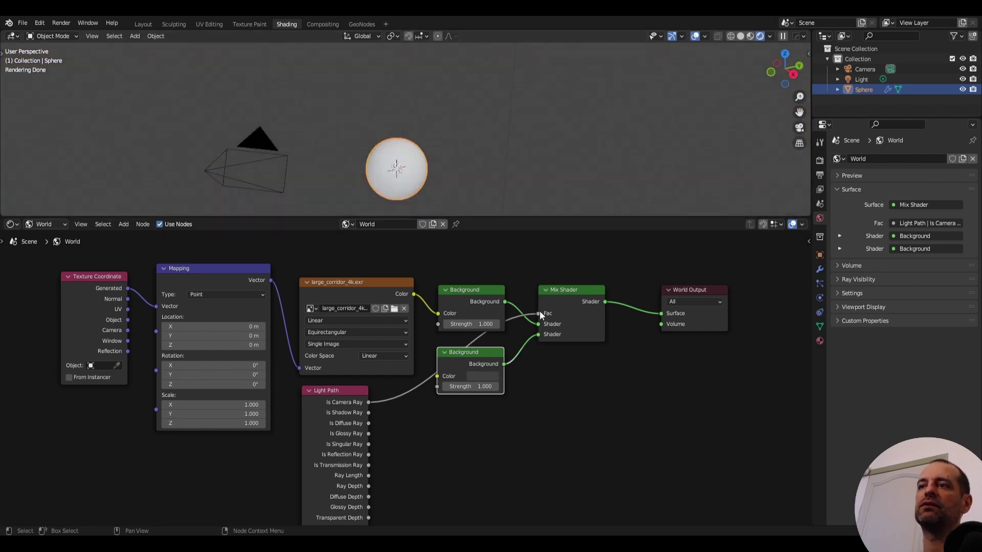
left_click_drag(505, 302, 660, 312)
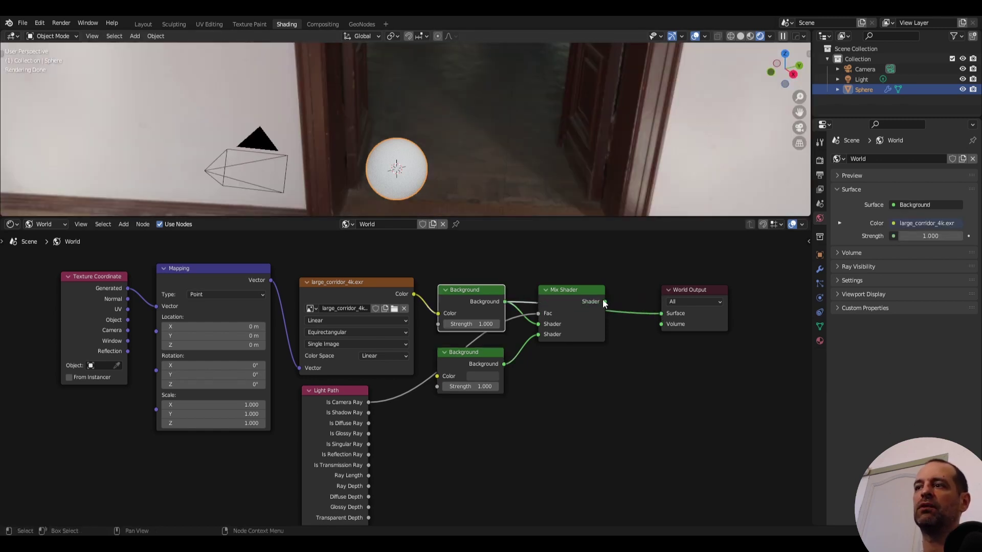
left_click_drag(605, 301, 661, 313)
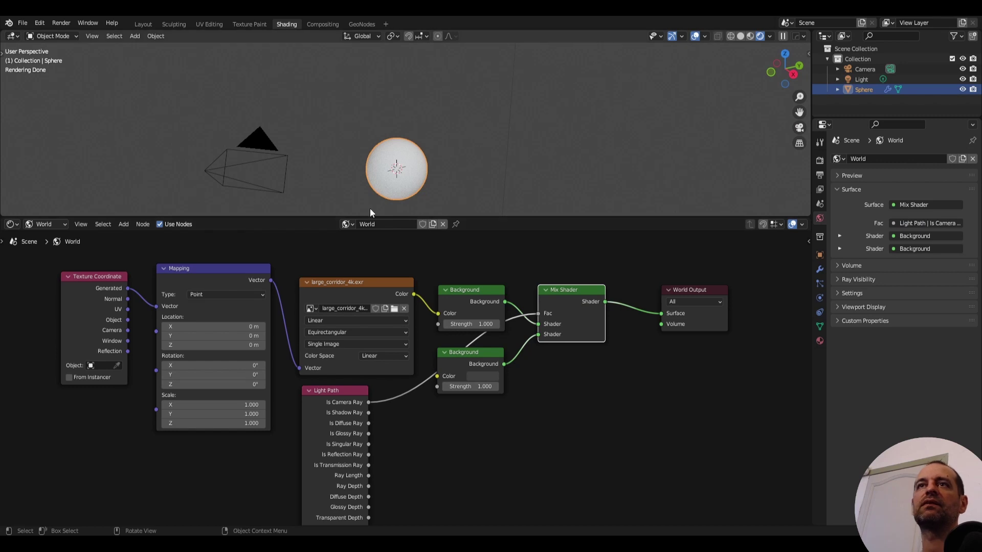
Switch the node editor to the sphere's Object material and give the 3D view more room.
left_click(44, 224)
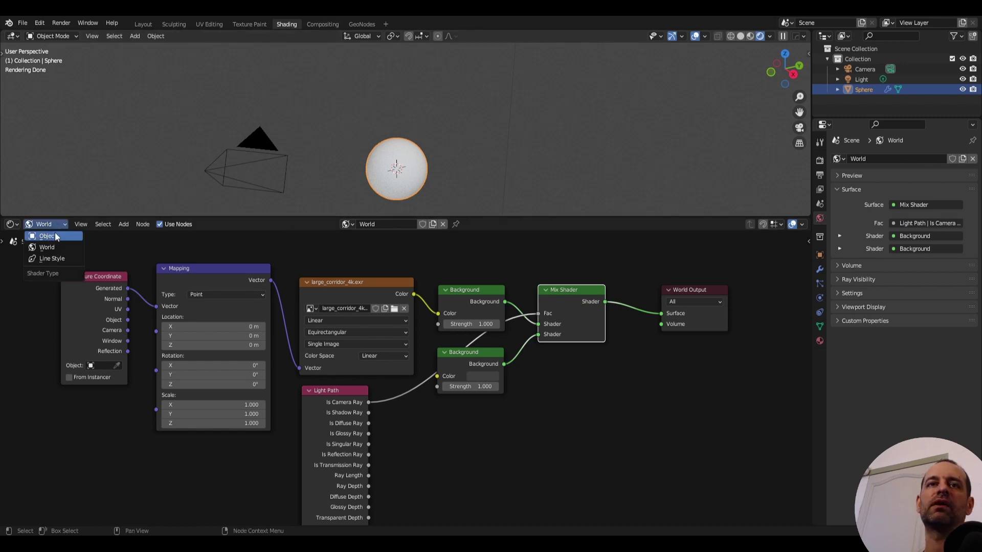
left_click(387, 224)
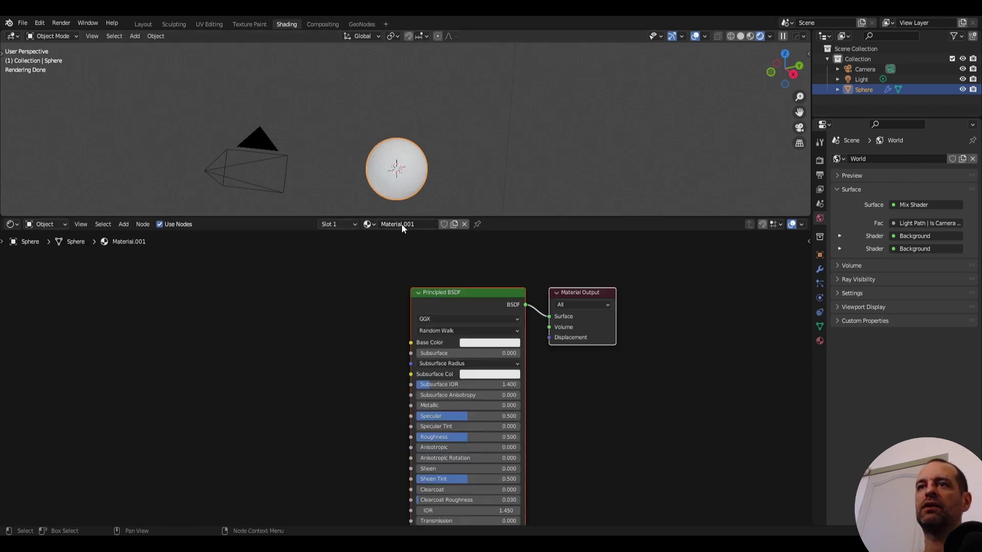
left_click_drag(398, 217, 398, 299)
scroll(513, 229, "up", 6)
middle_click_drag(512, 219, 478, 210)
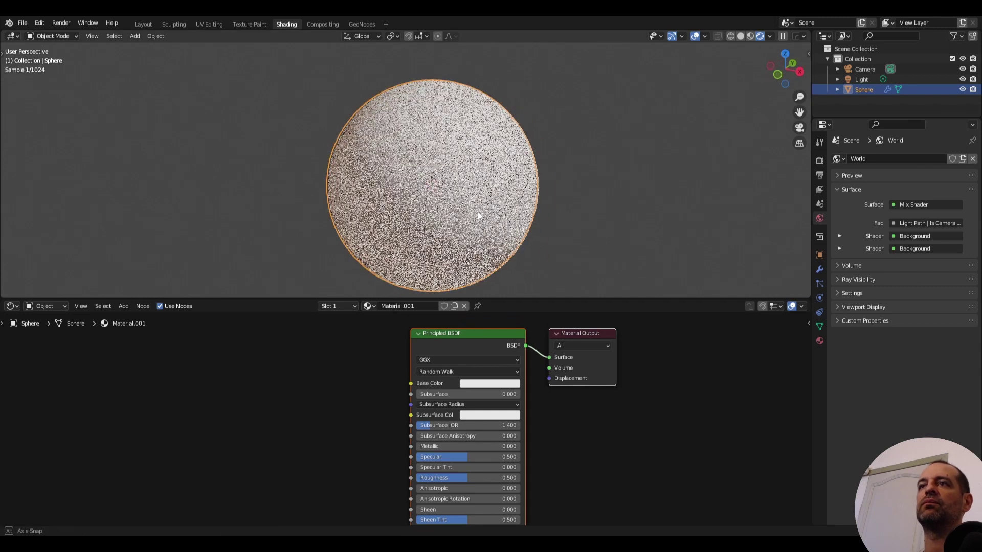
type("vo")
Add a Voronoi Texture driven by the Texture Coordinate node's Object output.
key("Return")
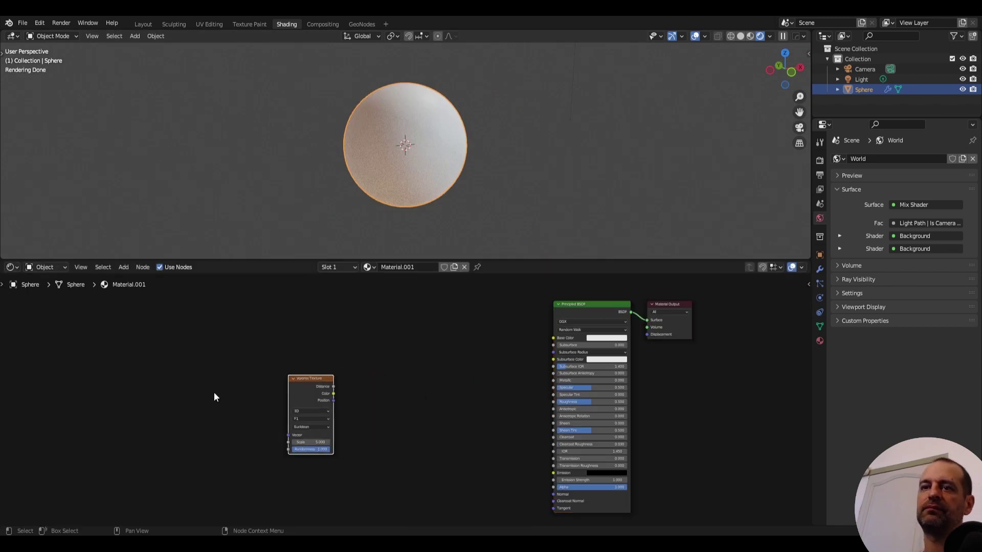
left_click(214, 391)
middle_click_drag(213, 392, 376, 365)
key("shift+a")
type("tex")
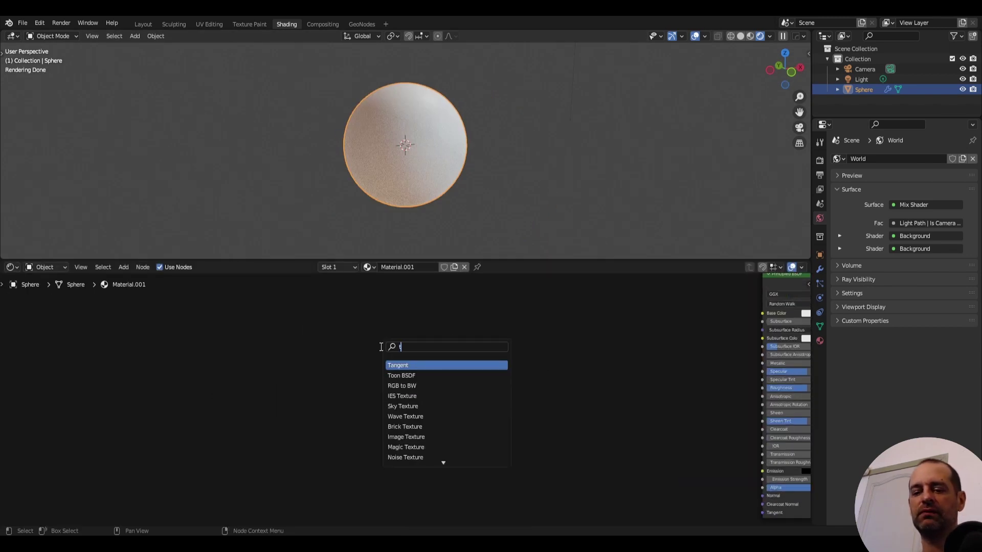
left_click(271, 388)
mouse_move(300, 385)
left_mouse_down()
mouse_move(443, 409)
mouse_move(456, 429)
left_mouse_up()
left_click(458, 424, "ctrl+shift")
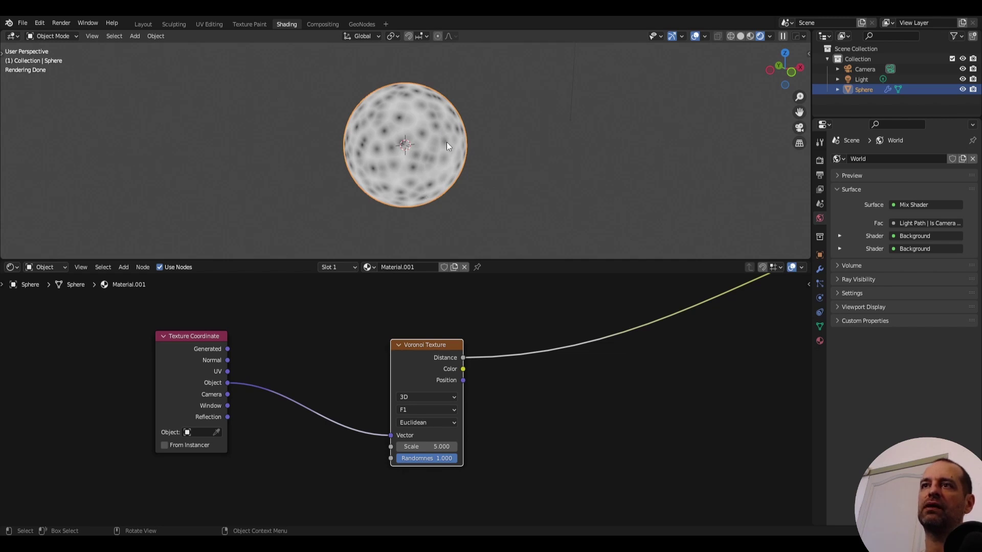
Set Voronoi Randomness to 0 and orbit to inspect the regular cell grid.
scroll(516, 402, "up", 2)
scroll(365, 117, "up", 4)
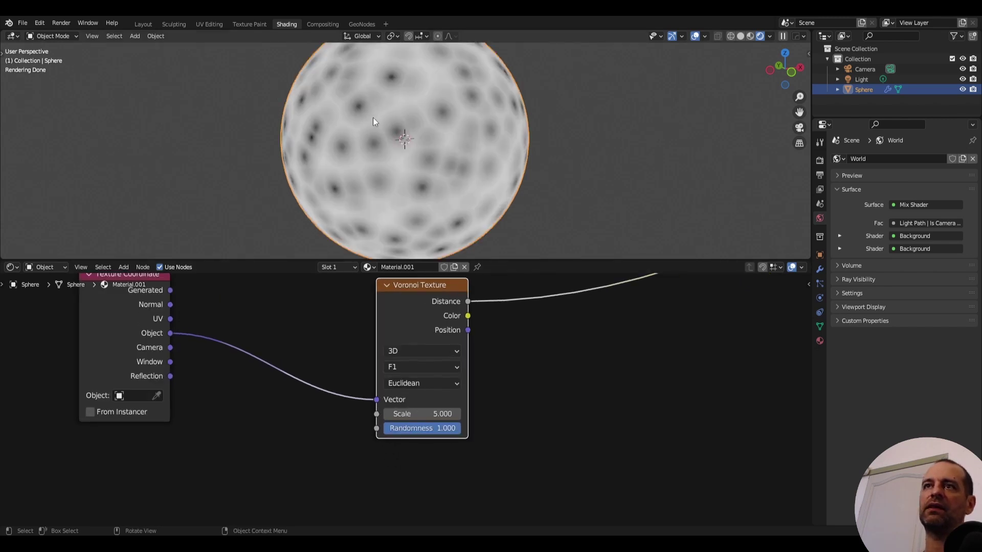
scroll(409, 183, "down", 2)
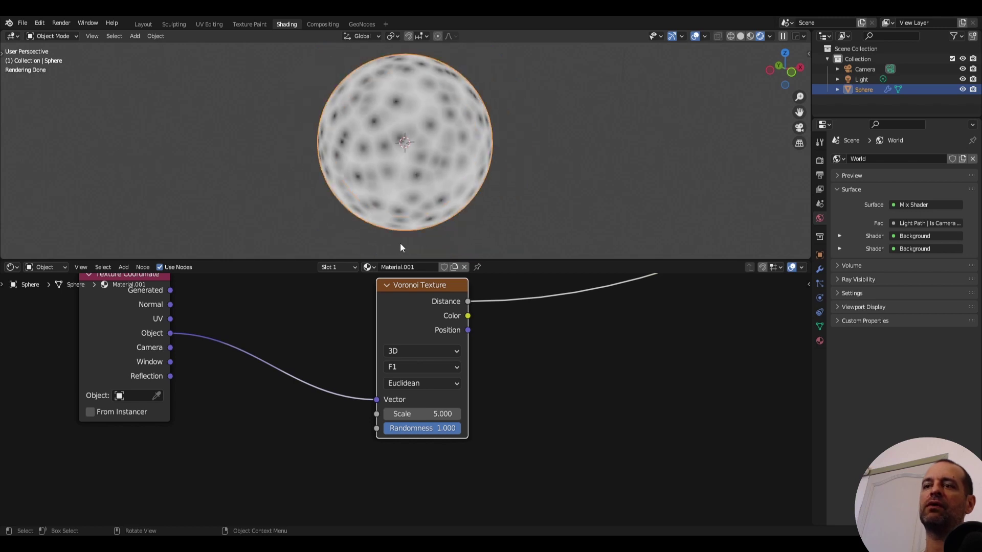
left_click_drag(428, 429, 389, 428)
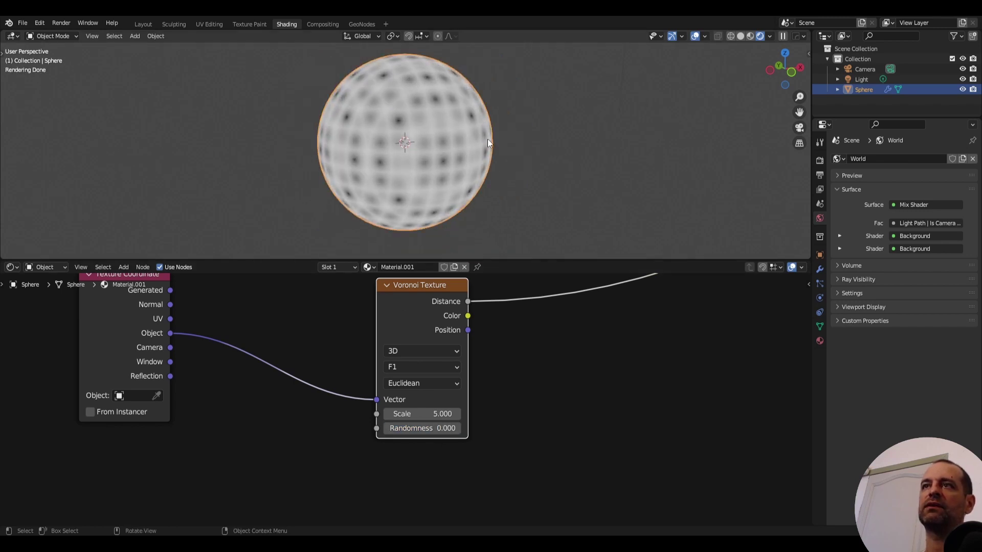
middle_click_drag(486, 139, 425, 115)
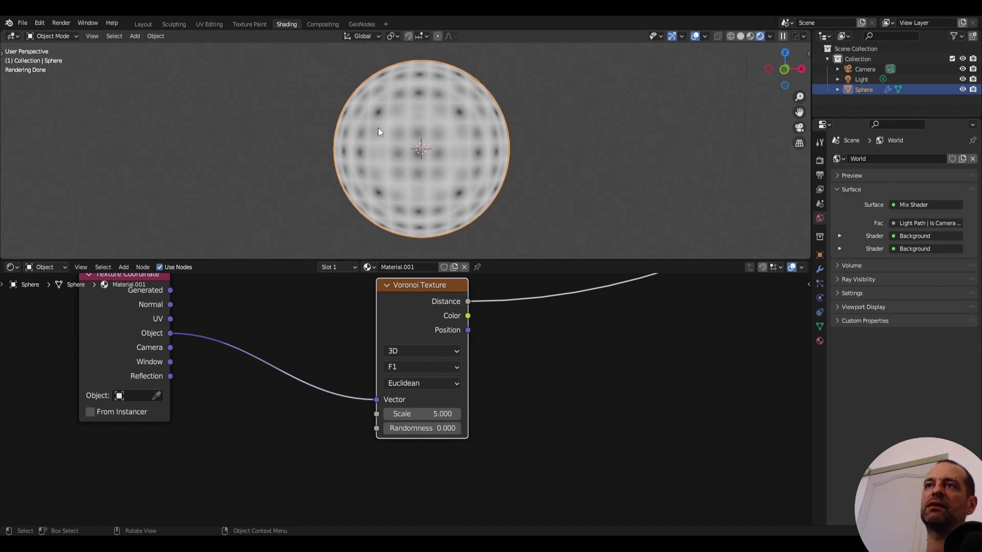
mouse_move(496, 142)
middle_mouse_down()
mouse_move(444, 148)
mouse_move(470, 134)
mouse_move(499, 136)
middle_mouse_up()
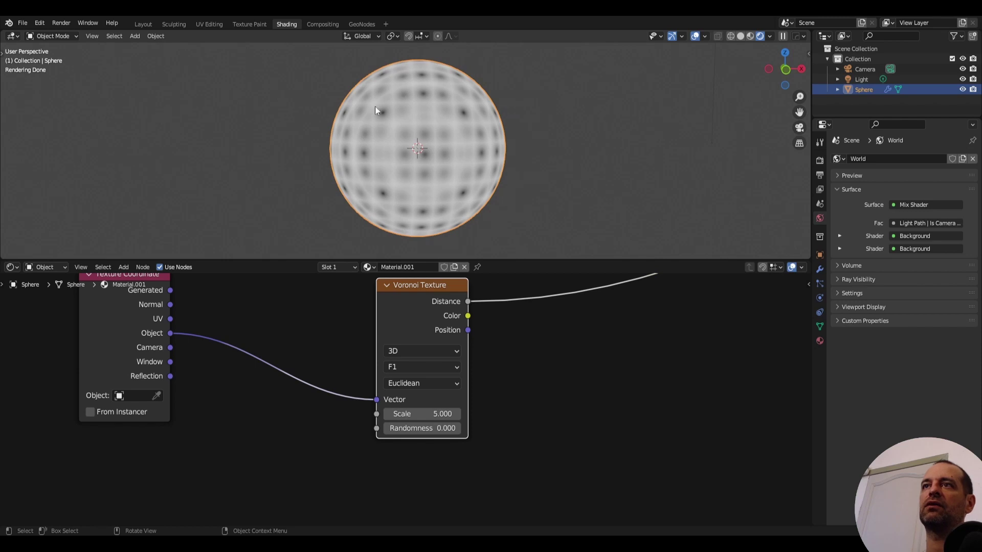
middle_click_drag(468, 135, 462, 133)
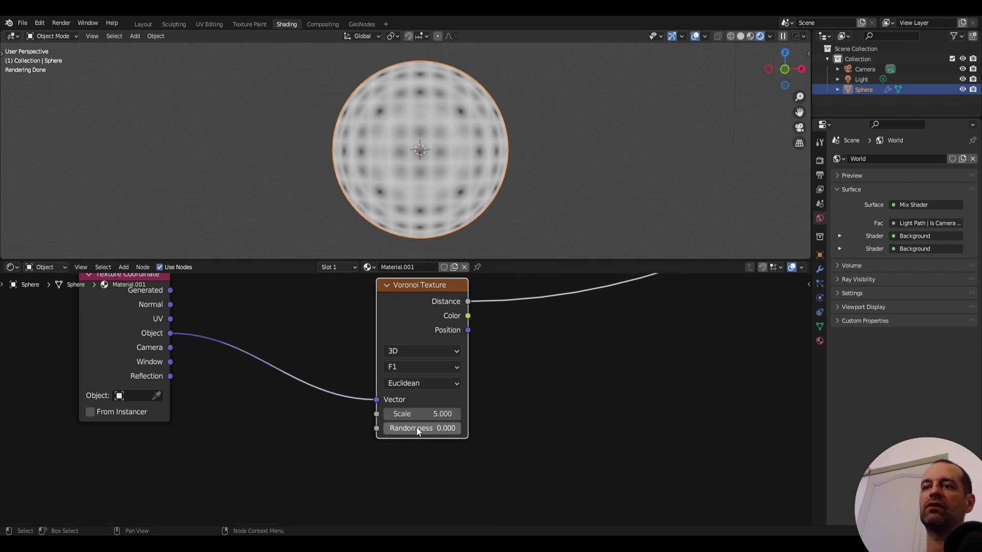
Set Voronoi Randomness to 0.5 and its feature mode to Smooth F1.
left_click_drag(416, 428, 434, 428)
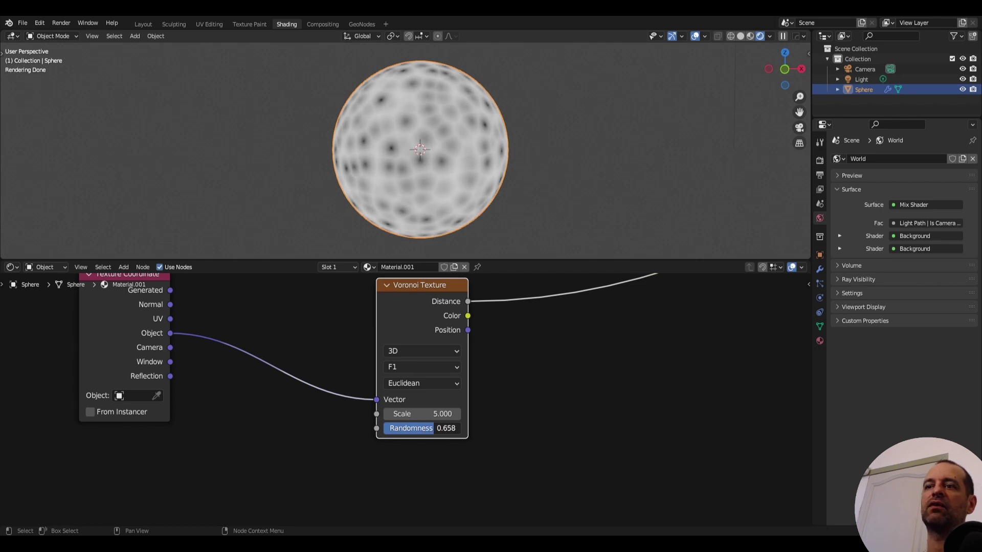
double_click(434, 428)
type("0.5")
key("Return")
scroll(415, 357, "up", 1)
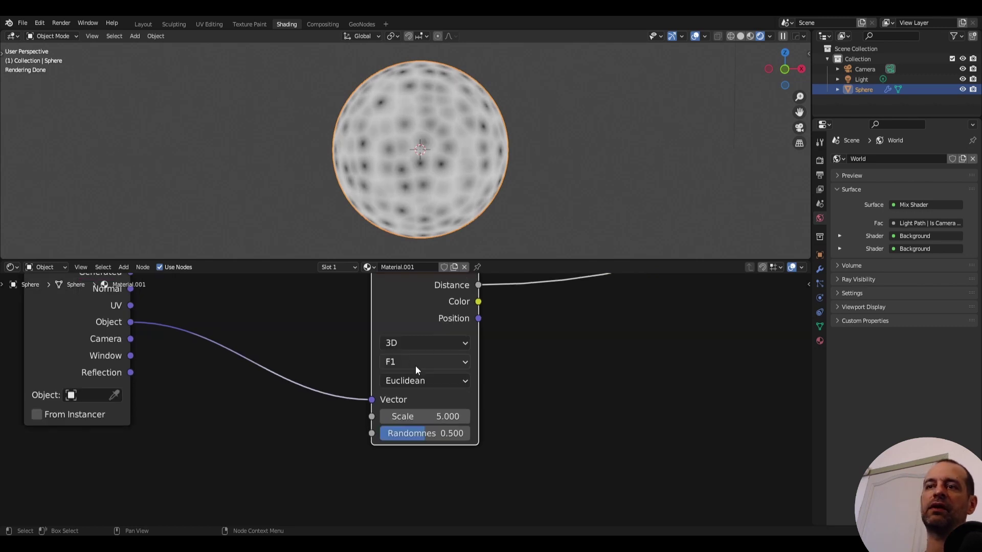
left_click(416, 361)
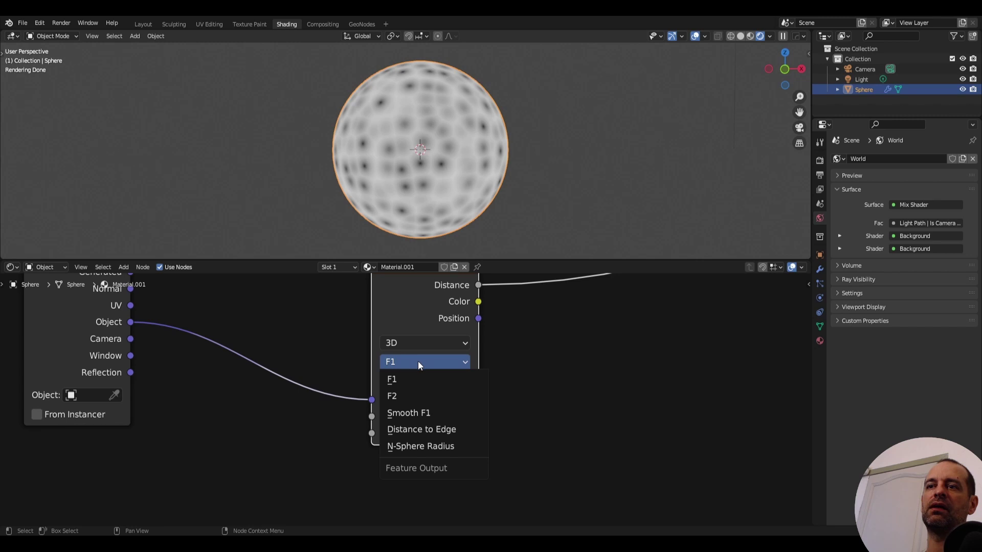
left_click(422, 413)
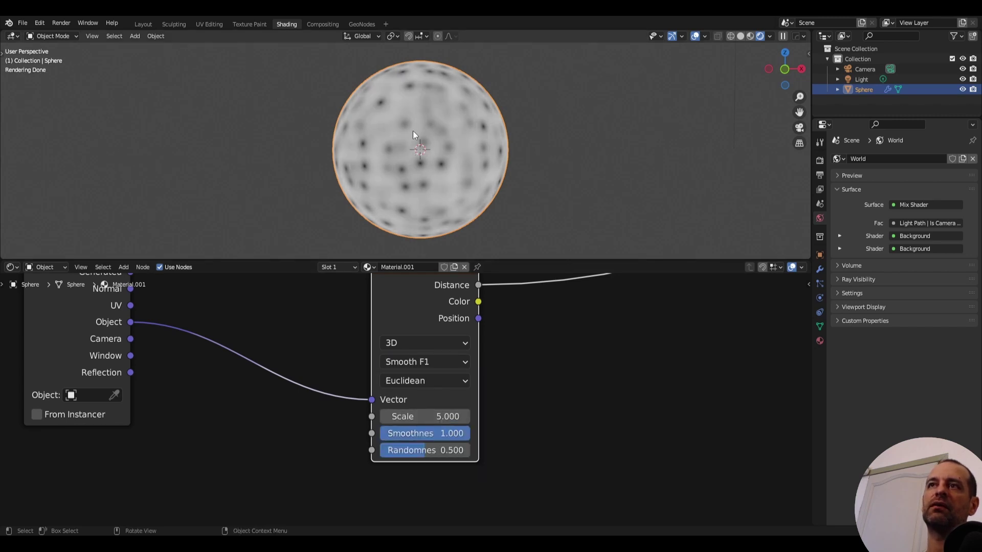
scroll(456, 308, "down", 3)
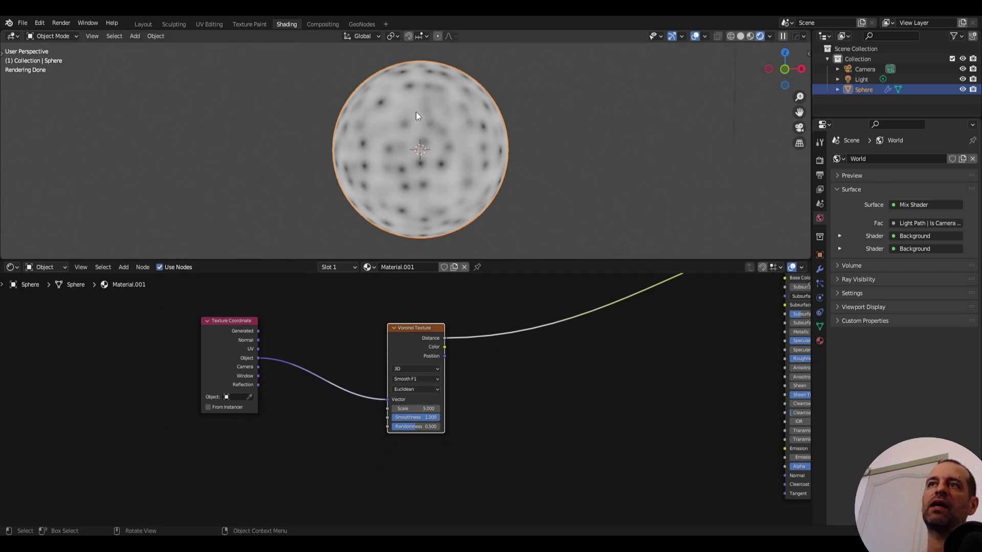
scroll(415, 111, "up", 3)
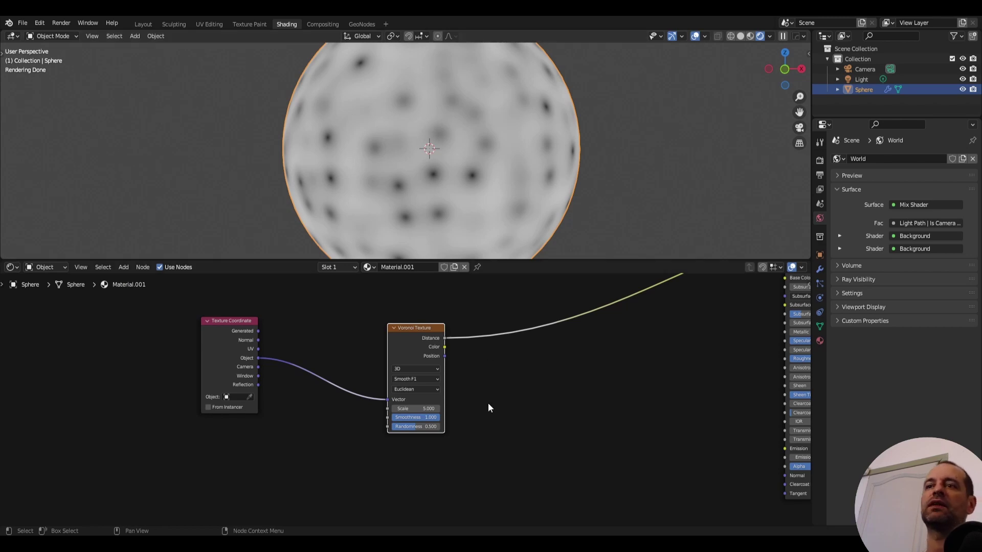
Move the Texture Coordinate node closer and set the Voronoi Scale to 20.
left_click_drag(228, 356, 277, 354)
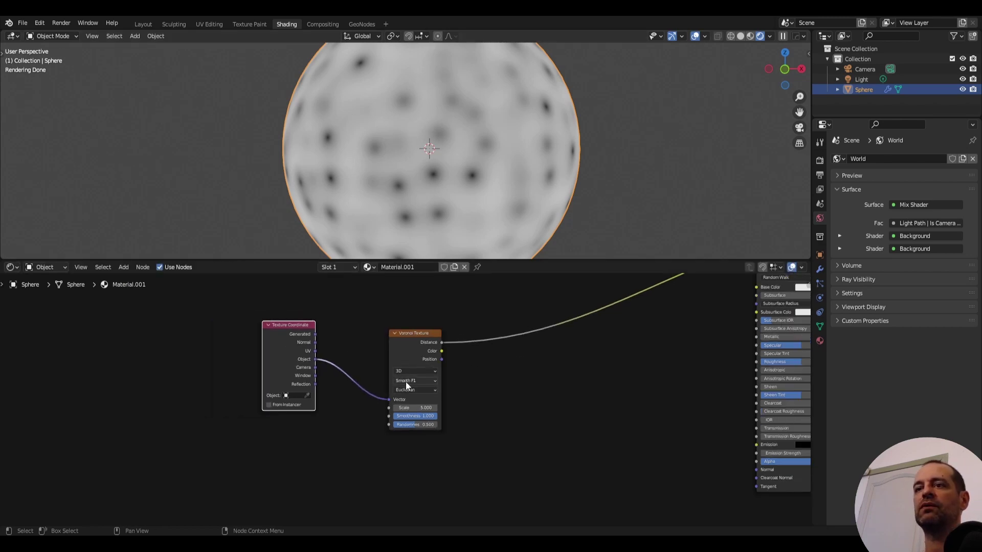
scroll(406, 382, "up", 2)
left_click_drag(412, 318, 377, 318)
scroll(379, 358, "up", 1)
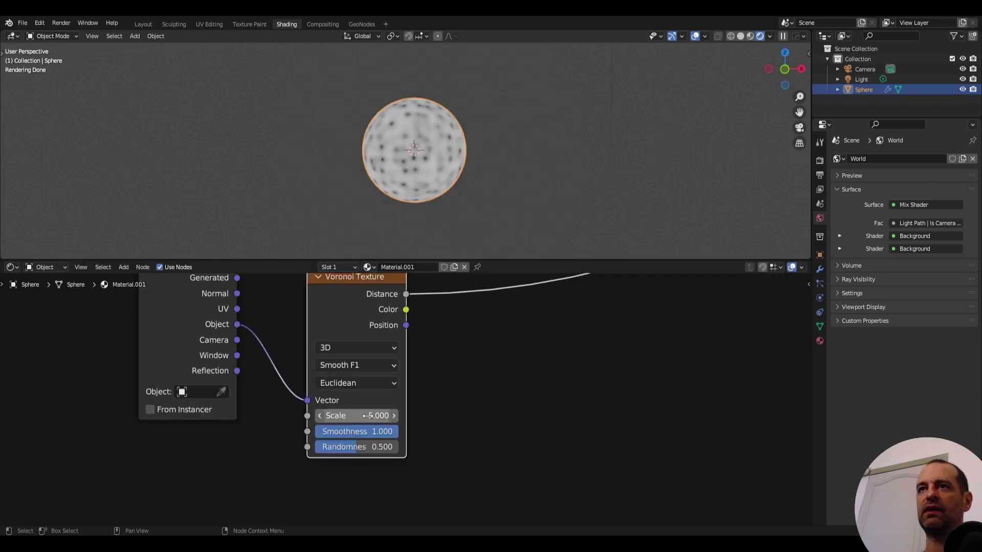
double_click(353, 415)
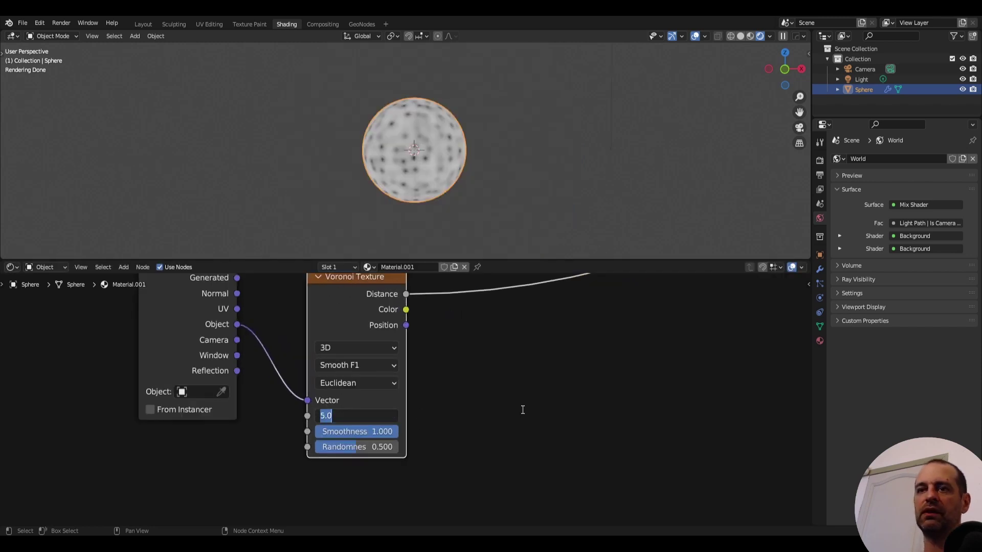
type("20")
key("Return")
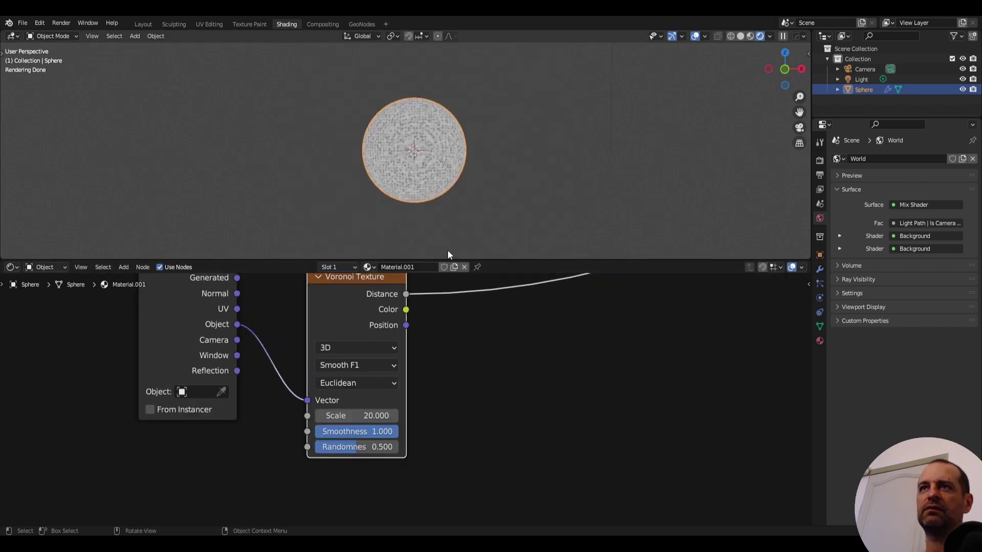
key("shift+a")
Add a Math node set to Multiply and feed the Voronoi Distance into it.
type("math")
key("Return")
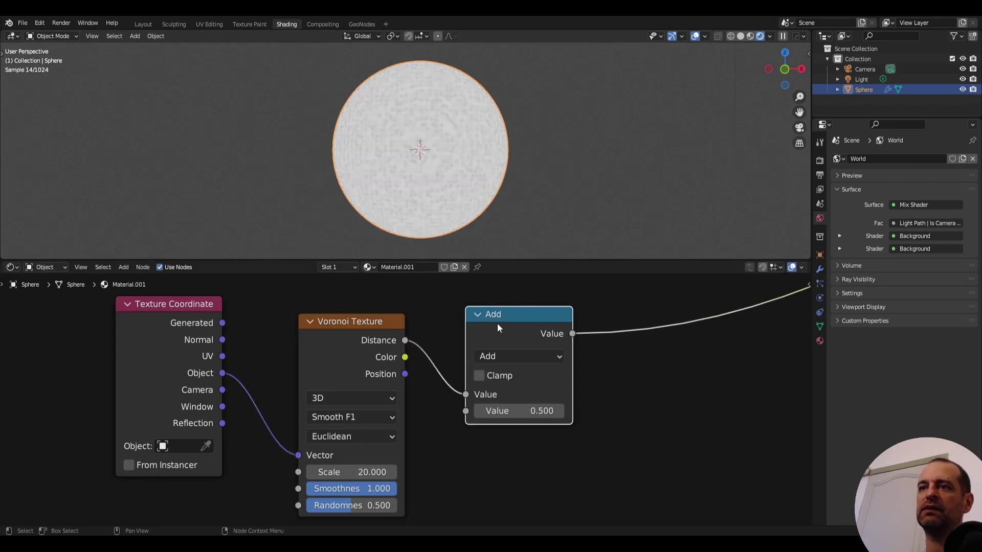
left_click(492, 355)
left_click(495, 201)
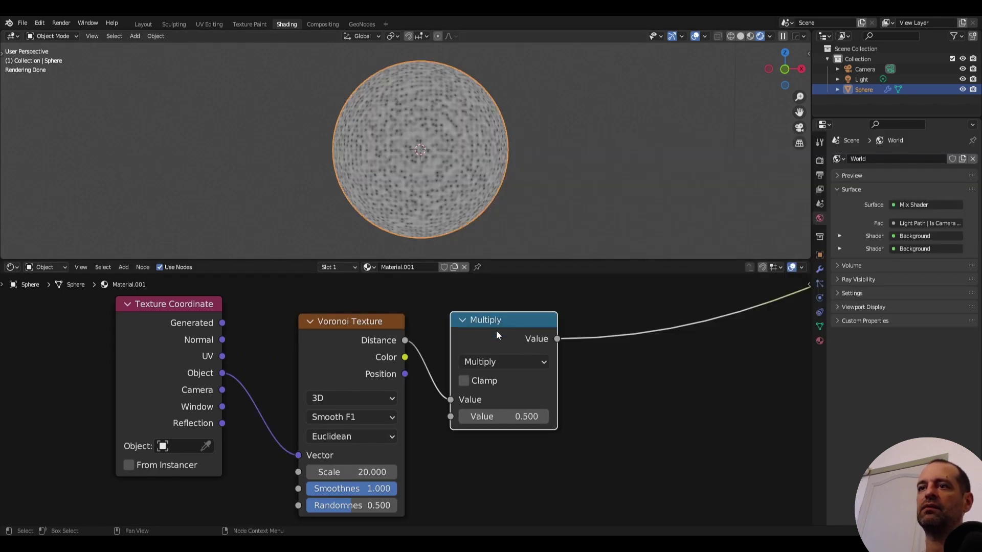
left_click_drag(496, 331, 512, 291)
left_click_drag(405, 340, 462, 377)
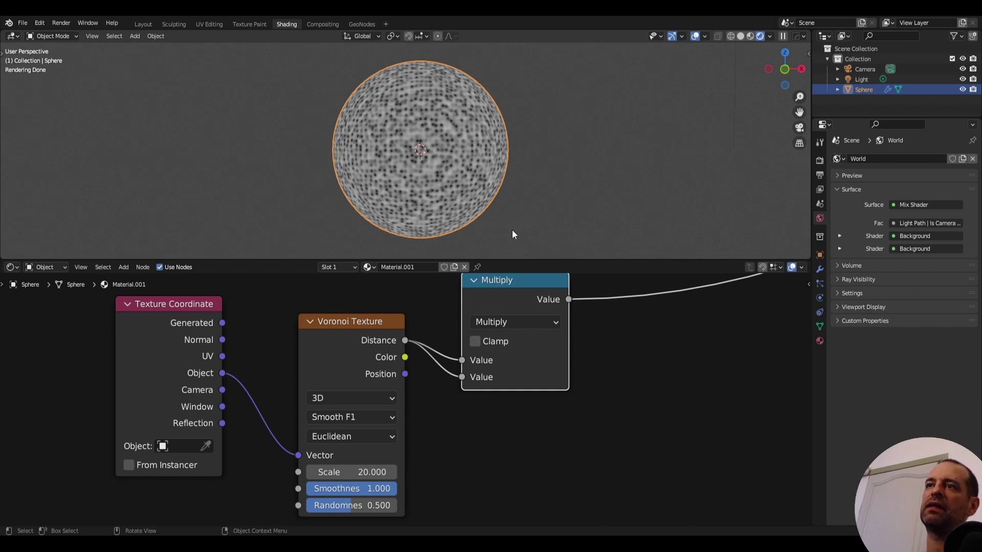
Deselect the sphere, nudge the Multiply node down and place a copy of it.
left_click_drag(512, 229, 542, 207)
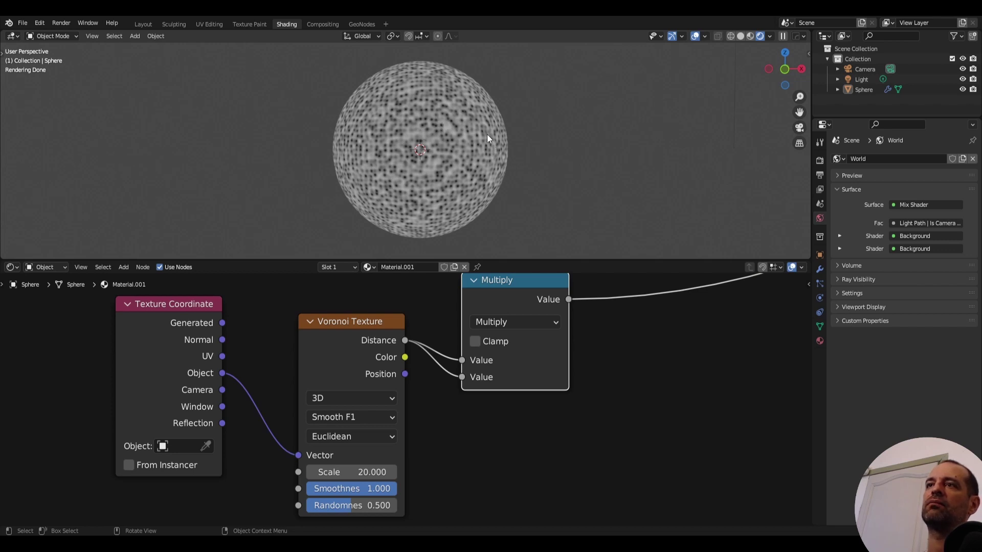
middle_click_drag(538, 289, 416, 333)
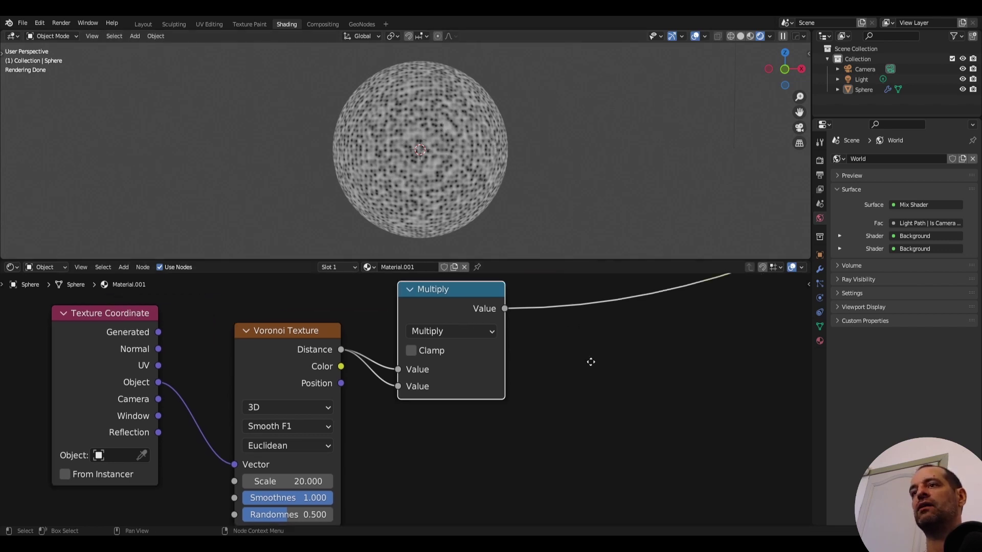
left_click_drag(416, 333, 416, 341)
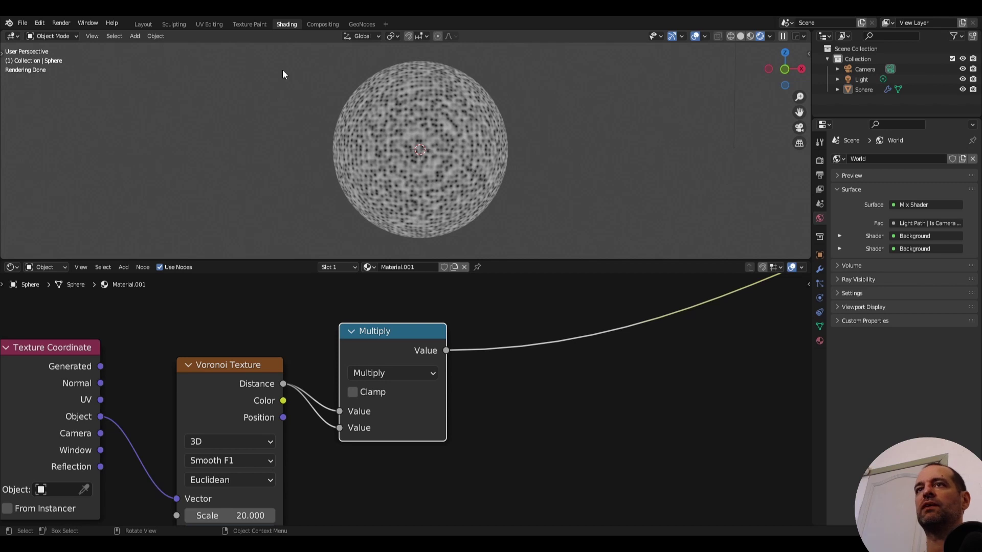
scroll(439, 289, "down", 2)
middle_click_drag(525, 330, 411, 332)
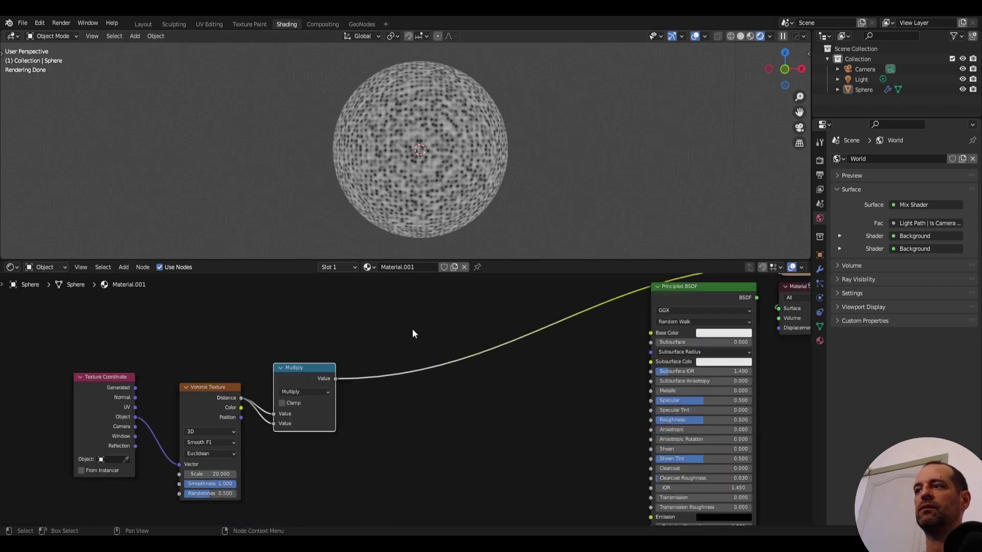
left_click(404, 330)
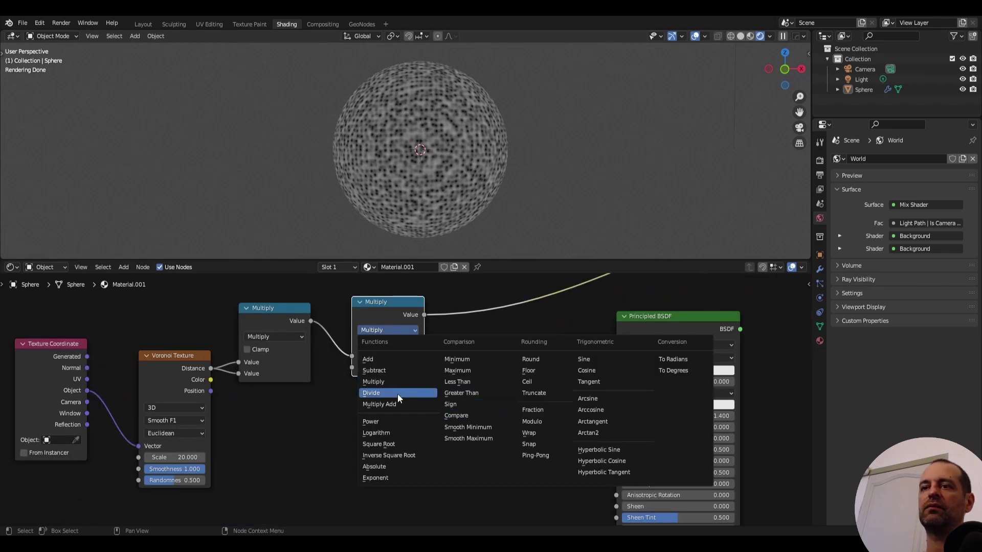
Turn the copied node into a base-10 Logarithm beside the first Multiply.
left_click(376, 433)
left_click(383, 368)
key("Return")
left_click_drag(388, 305, 364, 310)
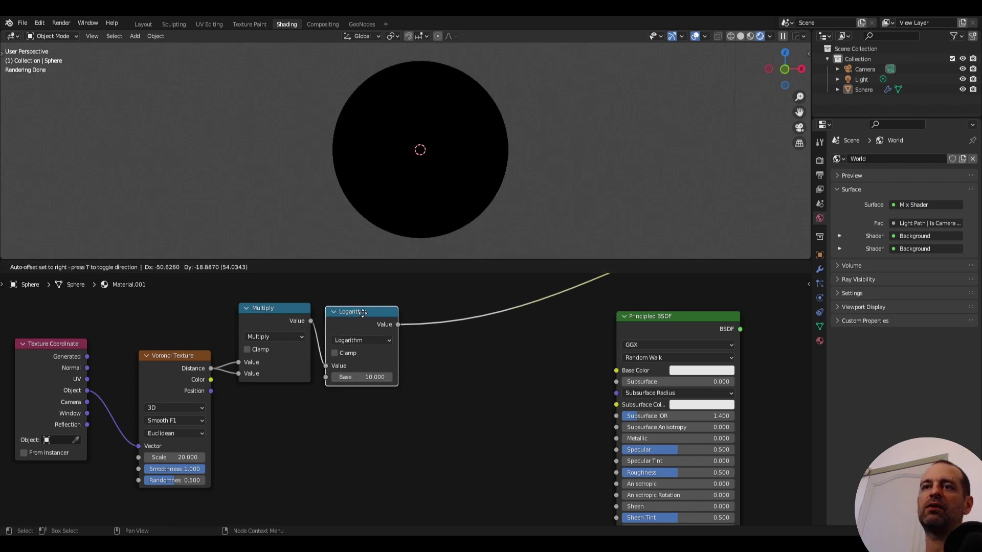
scroll(474, 317, "up", 1)
middle_click_drag(474, 317, 415, 346)
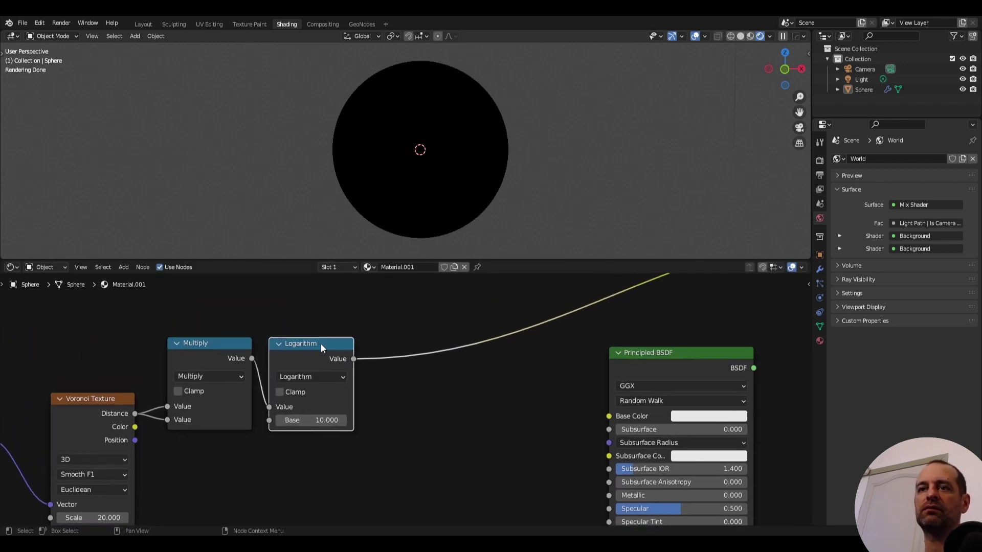
Insert a Multiply node after the Logarithm with a second value of 0.005.
key("shift+d")
left_click(434, 392)
left_click(425, 414)
left_click(422, 300)
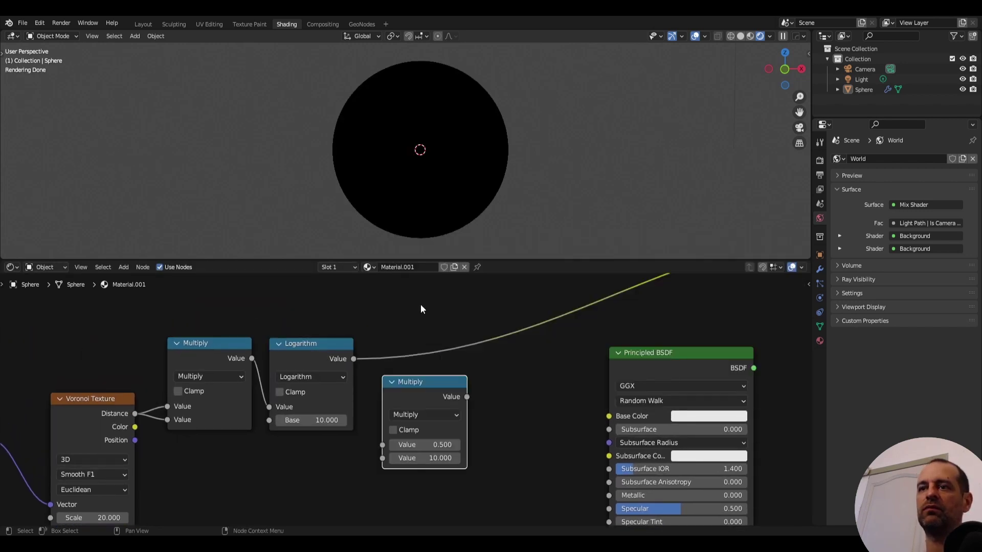
left_click_drag(413, 391, 400, 354)
left_click(409, 422)
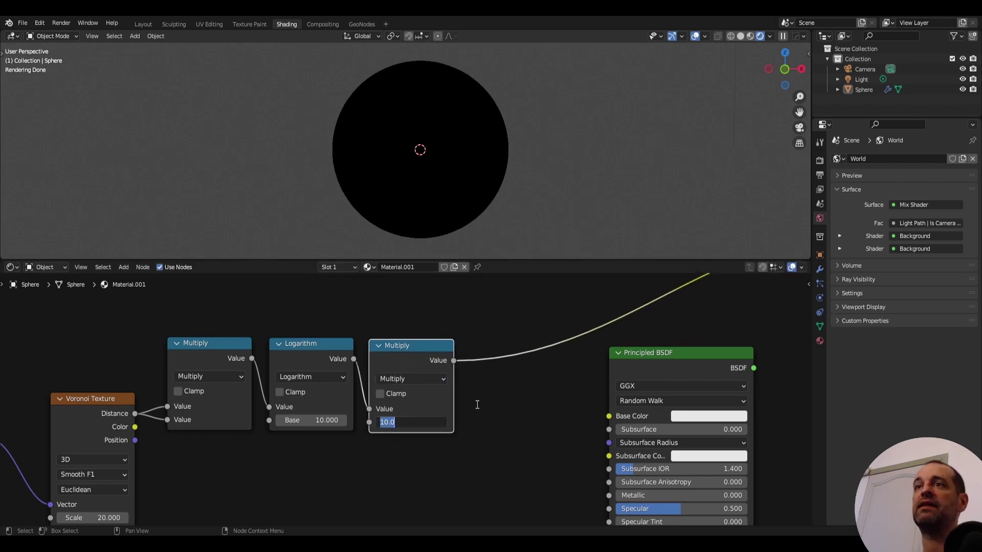
type("0.")
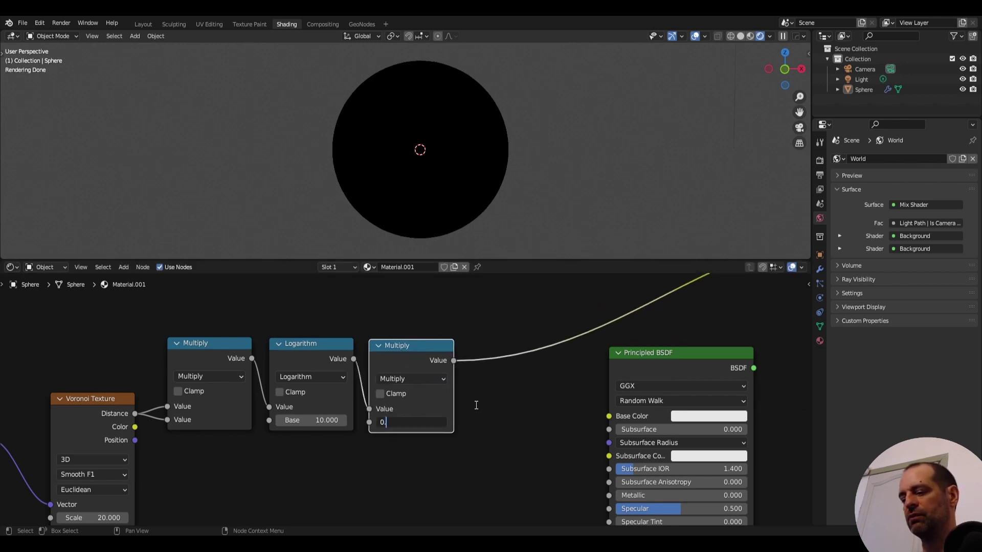
type("005")
key("Return")
scroll(483, 385, "down", 2)
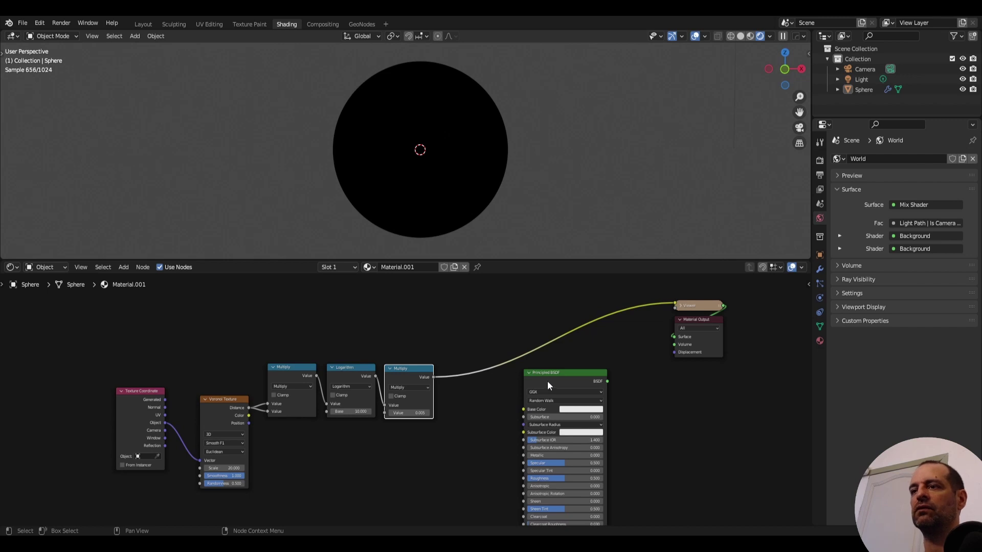
left_click_drag(547, 386, 586, 390)
key("shift+a")
Add a Displacement node and place it near the Material Output.
type("c")
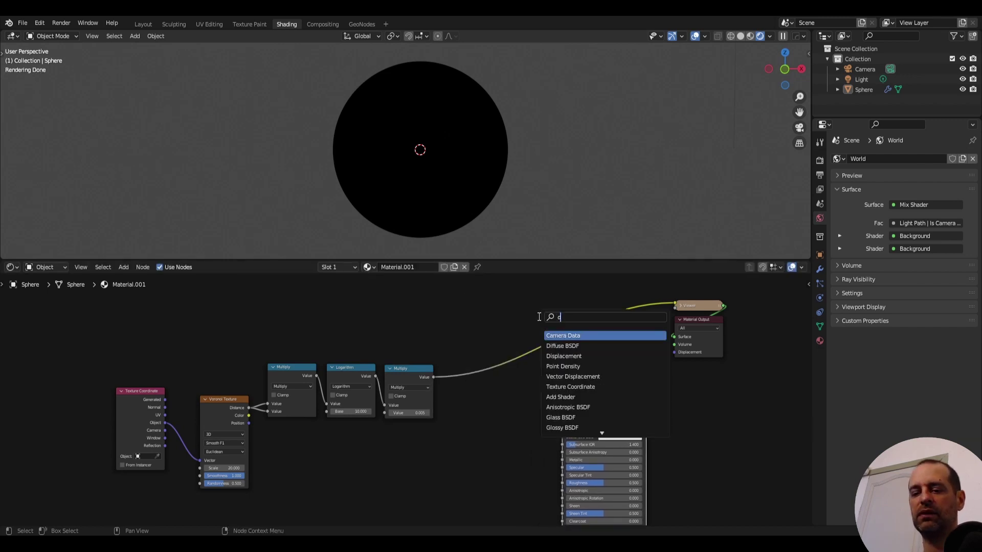
left_click(563, 355)
left_click_drag(591, 385, 613, 411)
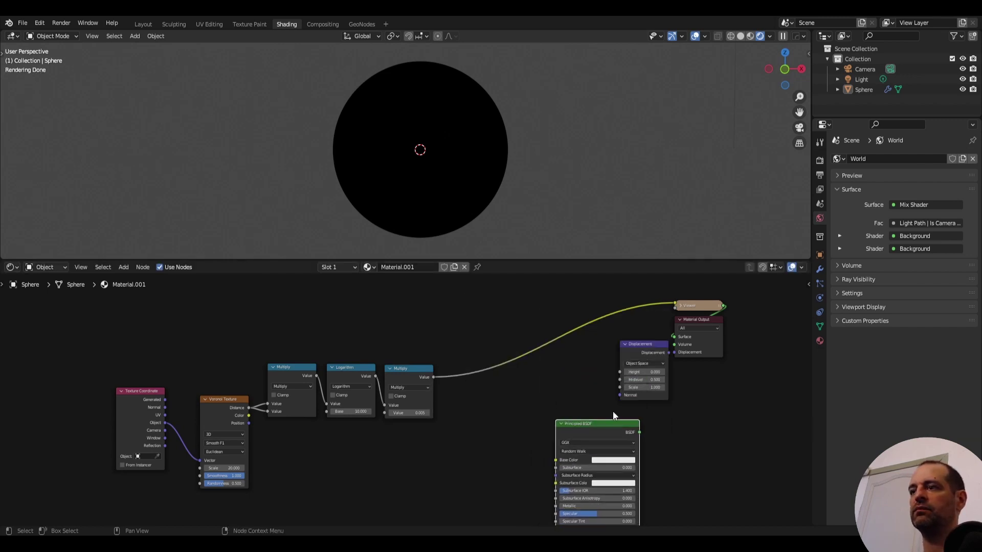
left_click_drag(641, 343, 626, 338)
scroll(787, 348, "up", 1)
Set the material's displacement method to Displacement Only.
left_click(820, 341)
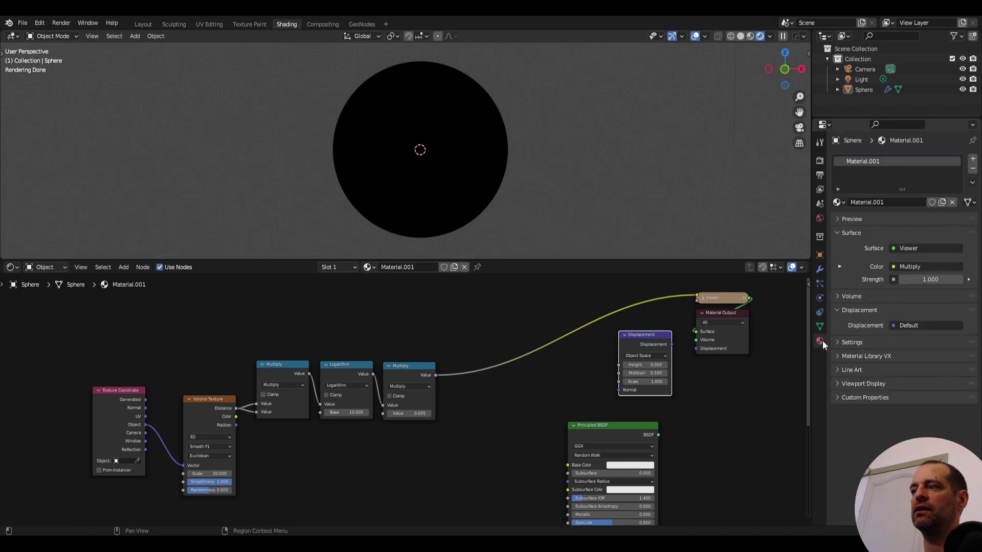
left_click(853, 342)
scroll(854, 354, "down", 1)
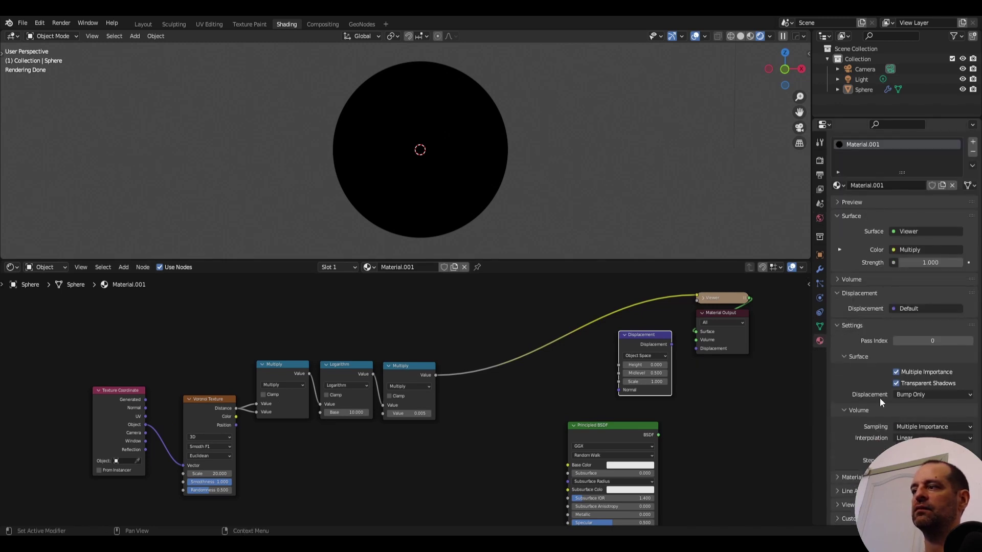
left_click(921, 395)
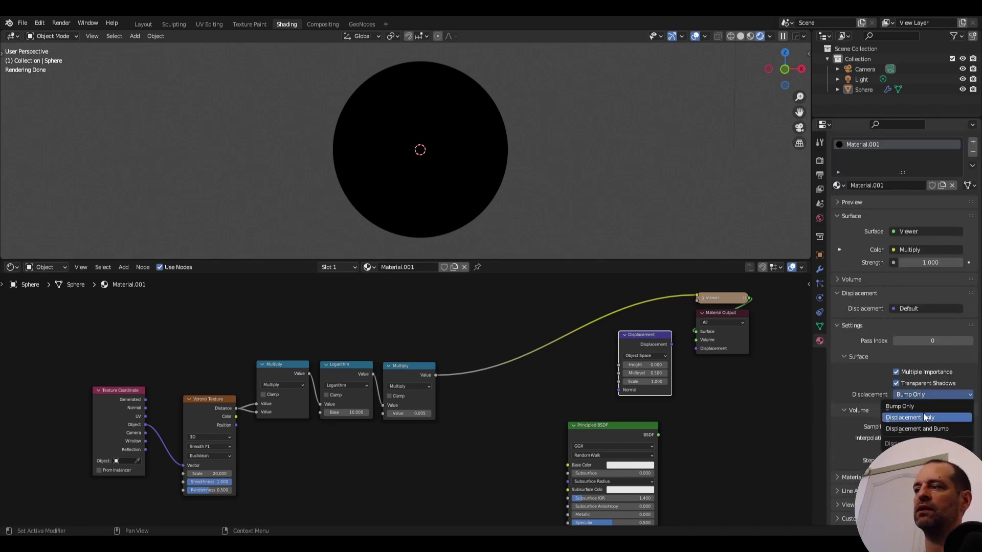
left_click(922, 418)
left_click(851, 325)
scroll(723, 341, "up", 2)
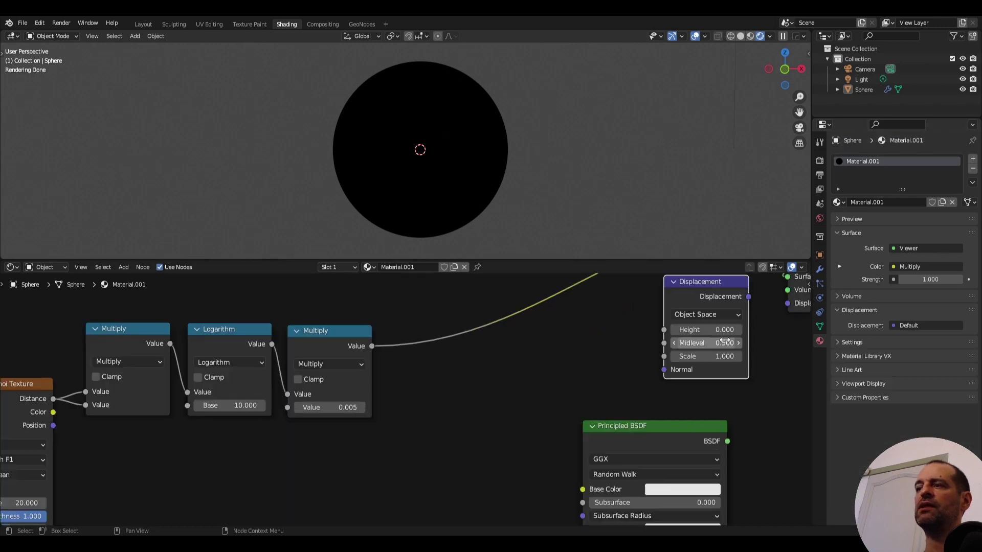
Set the Displacement node's Midlevel to 0.
left_click(724, 342)
type("0")
key("Return")
scroll(566, 369, "down", 1)
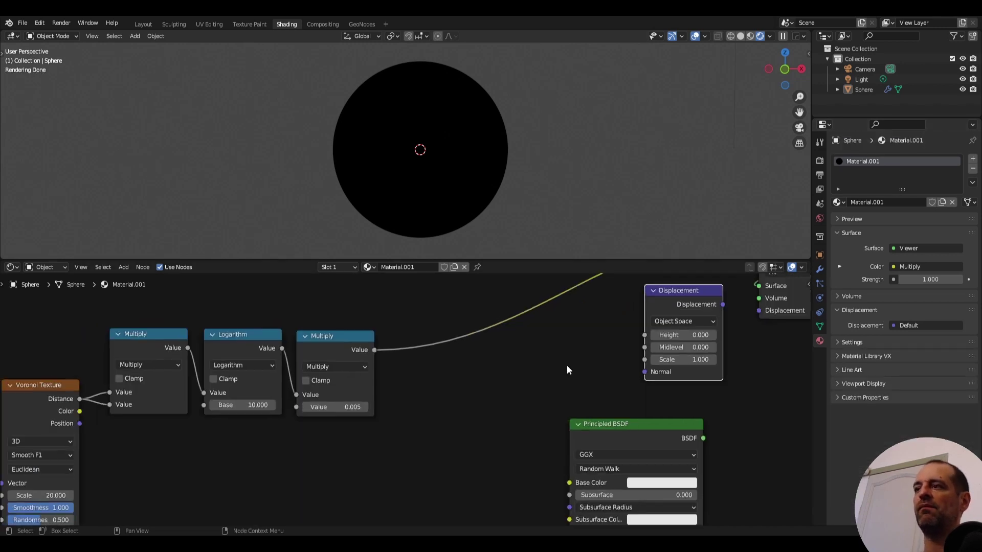
scroll(567, 370, "down", 2)
Wire Multiply into Displacement Height and Displacement into the output's Displacement input.
left_click_drag(383, 376, 582, 366)
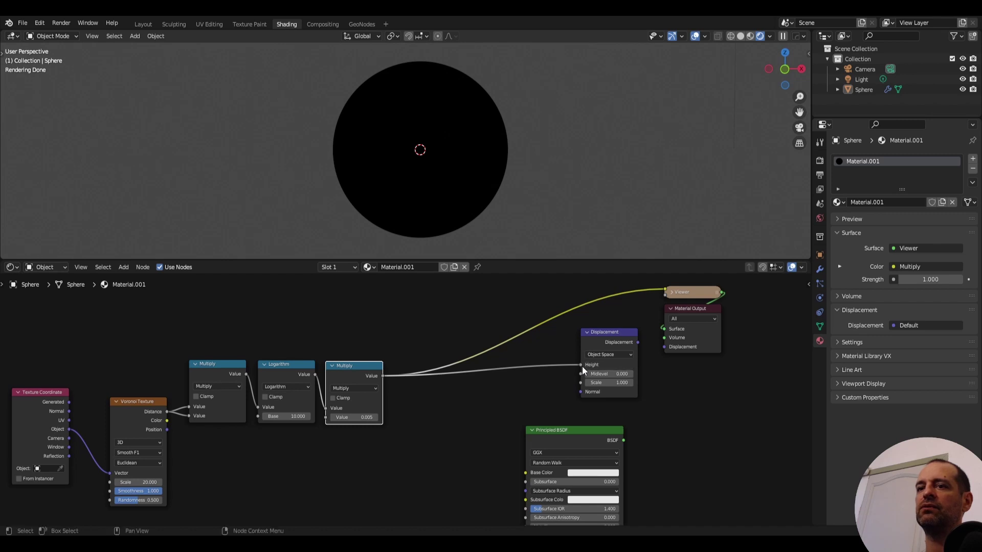
left_click_drag(637, 343, 664, 346)
middle_click_drag(557, 399, 601, 363)
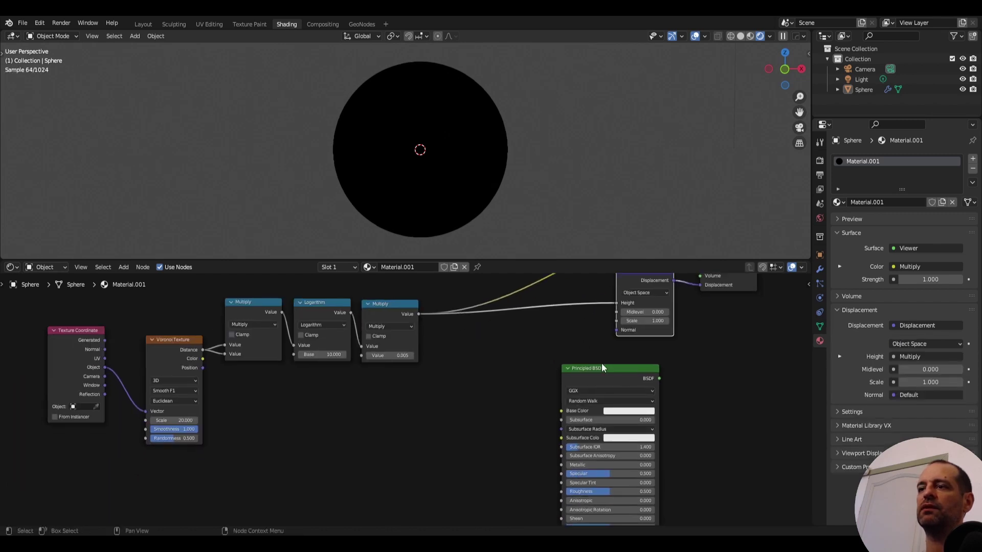
left_click_drag(601, 367, 489, 367)
left_click(530, 378, "ctrl+shift")
Connect Principled BSDF to the output Surface and raise Voronoi Randomness to 1.000.
middle_click_drag(248, 442, 404, 365)
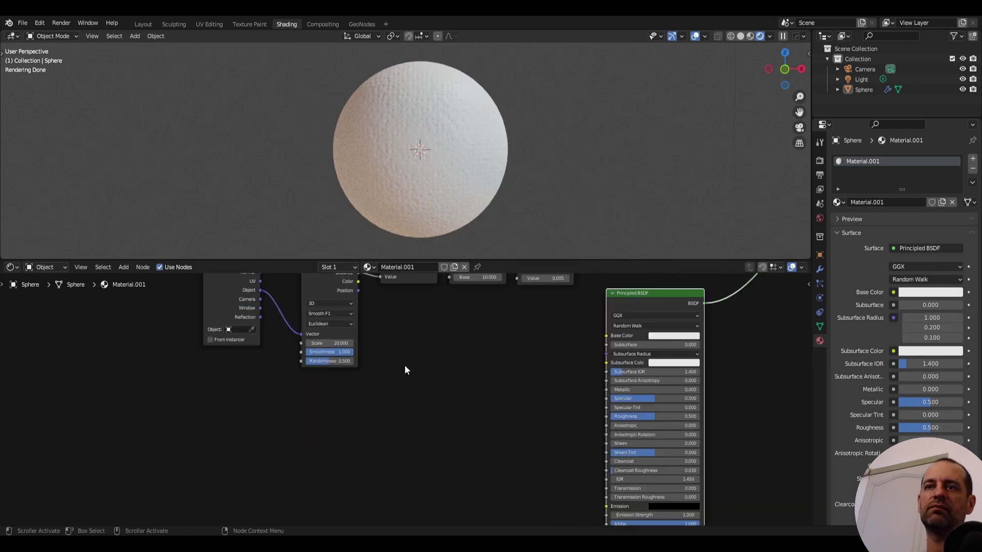
scroll(403, 371, "up", 2)
left_click_drag(276, 342, 437, 363)
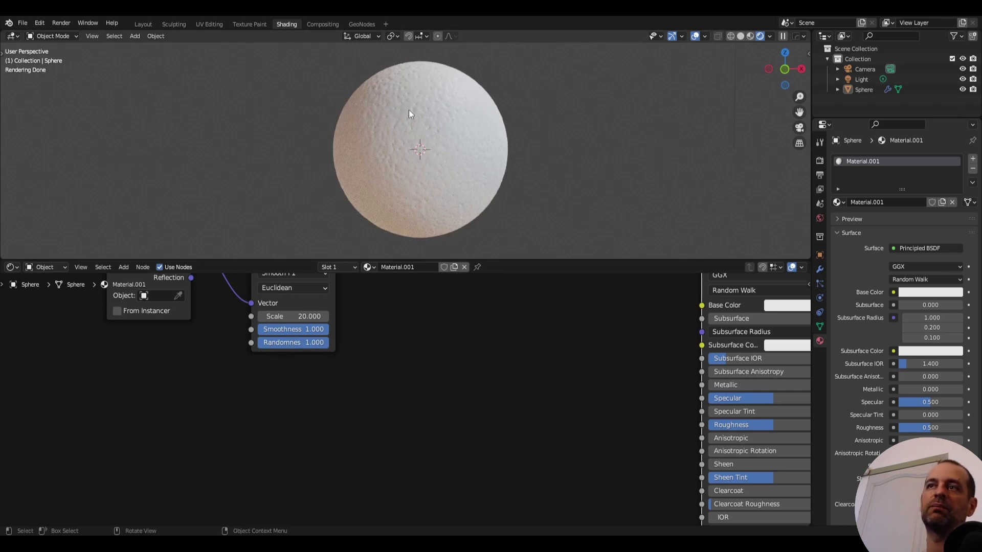
scroll(507, 371, "down", 2)
scroll(365, 416, "down", 1)
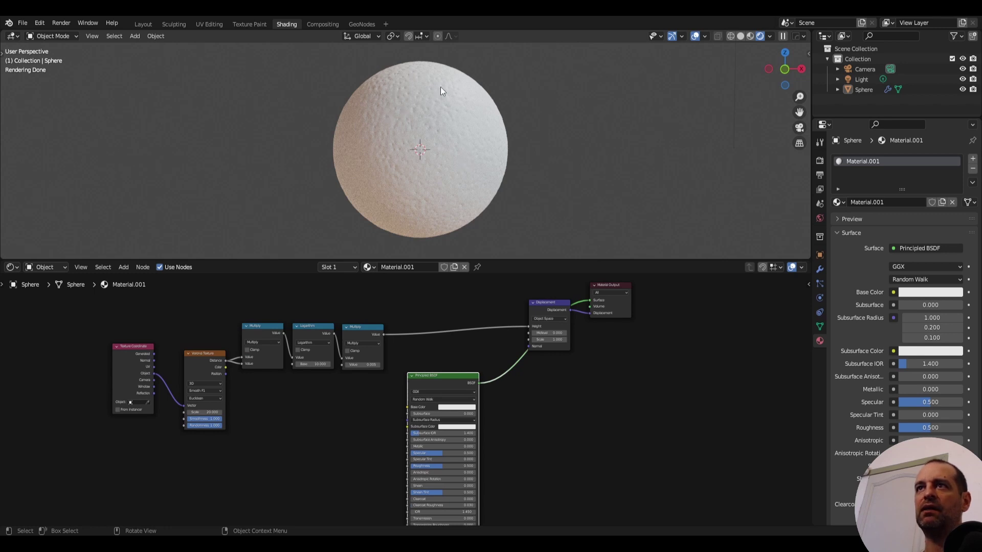
scroll(404, 116, "up", 2)
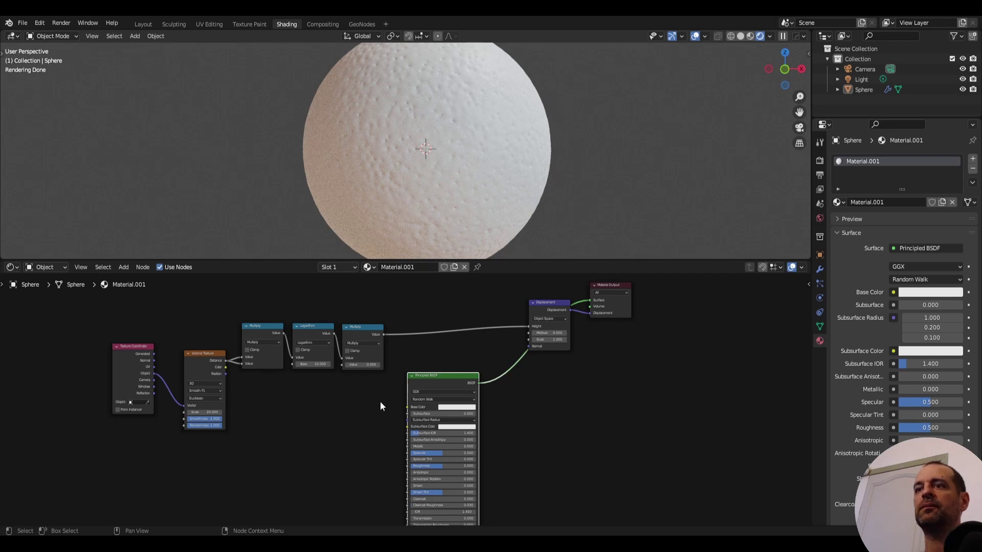
scroll(379, 401, "down", 2)
scroll(382, 395, "up", 2)
scroll(381, 404, "up", 1)
scroll(381, 421, "up", 2)
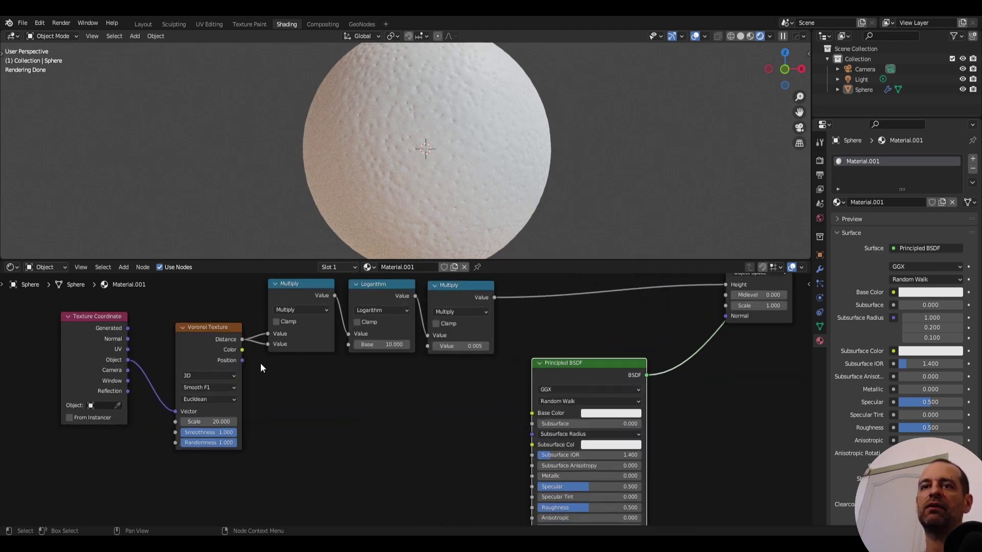
Set the Voronoi feature to F1 and mute the first Multiply and Logarithm nodes.
left_click(201, 388)
left_click(207, 399)
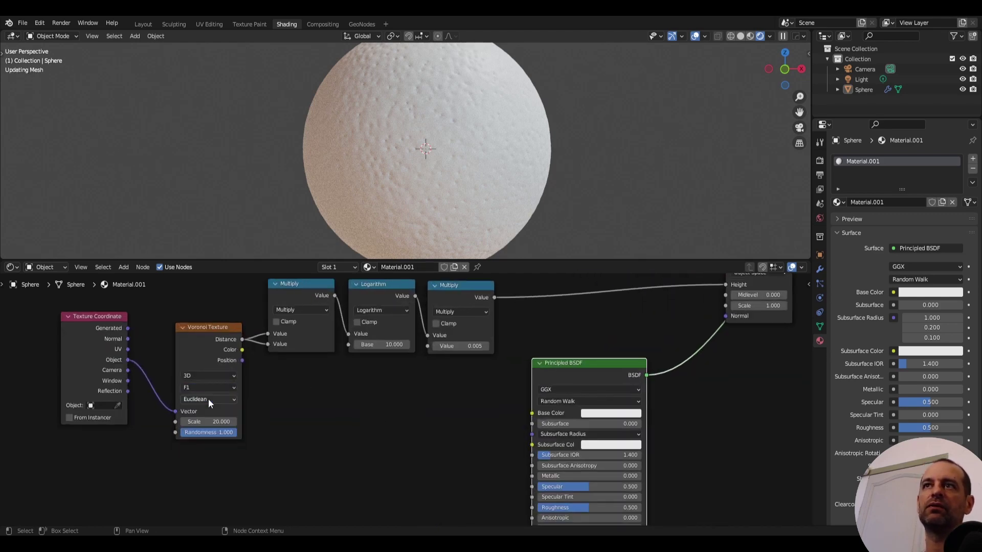
left_click(321, 298)
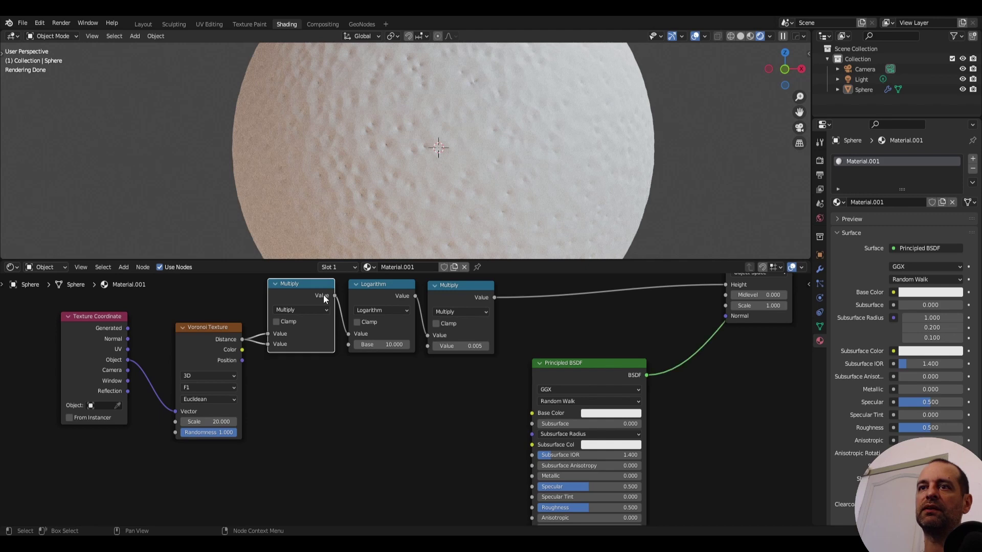
key("m")
left_click(364, 292)
key("m")
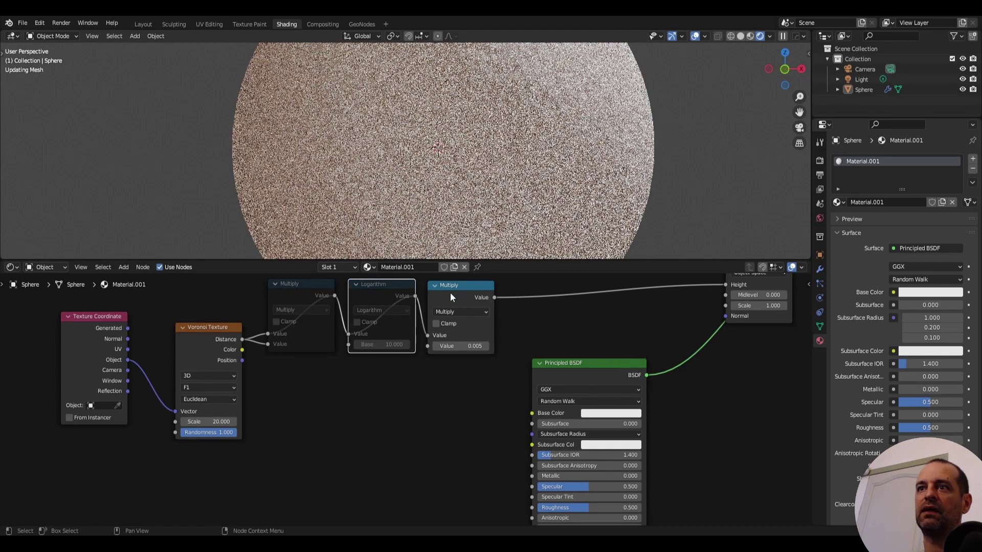
left_click(450, 293)
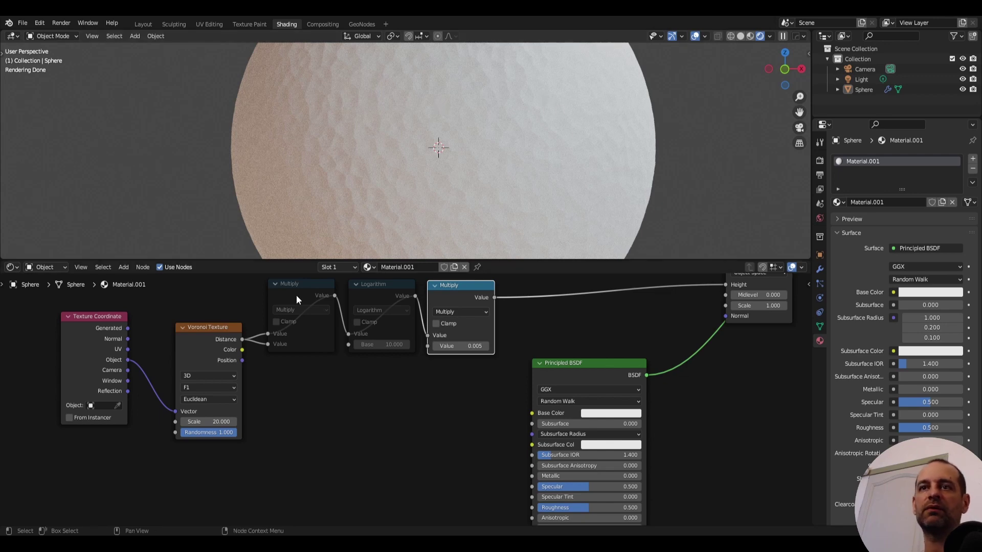
Switch the Voronoi feature to Smooth F1 and select the first Multiply node.
left_click(218, 388)
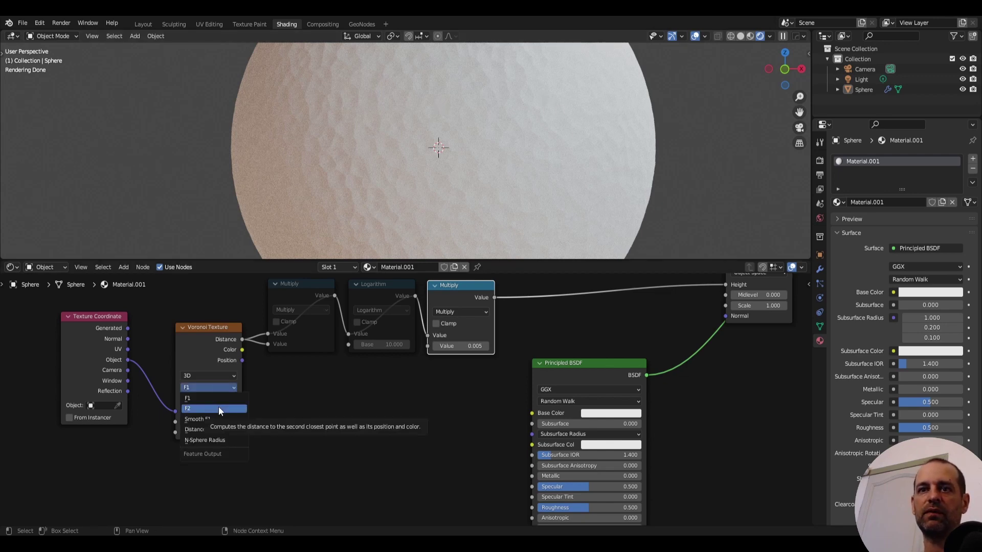
left_click(221, 420)
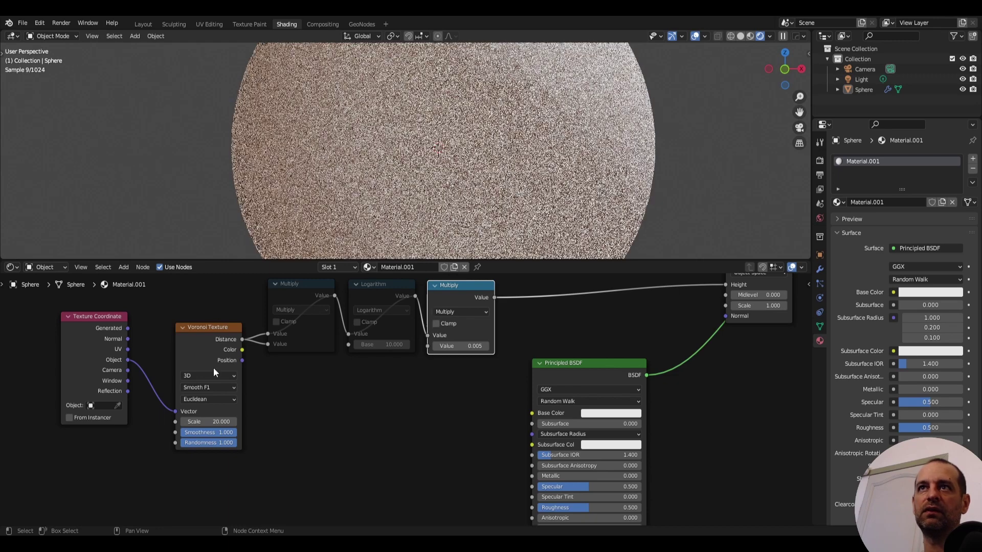
left_click(307, 291)
Unmute the first Multiply and Logarithm nodes and nudge the last Multiply node.
key("m")
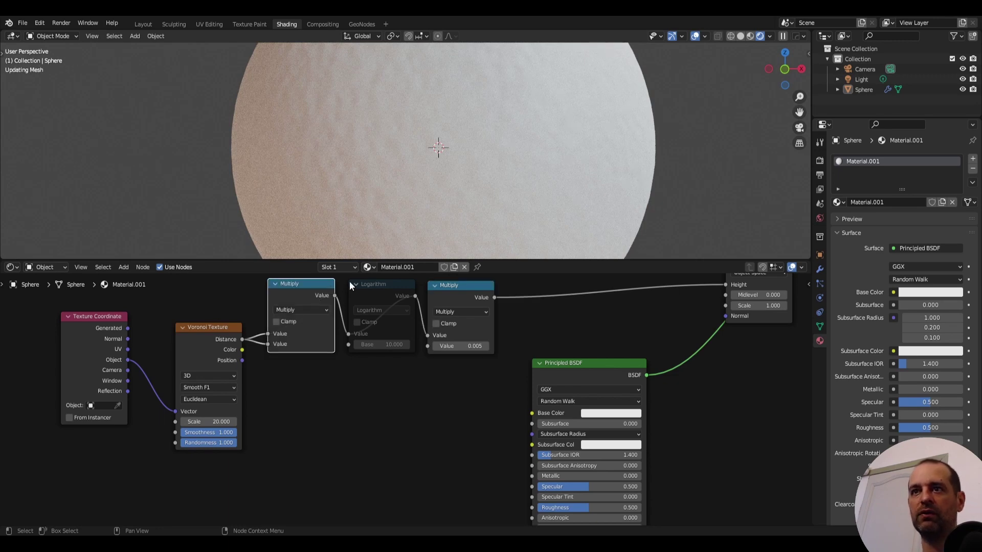
left_click(379, 290)
key("m")
left_click_drag(448, 299, 457, 296)
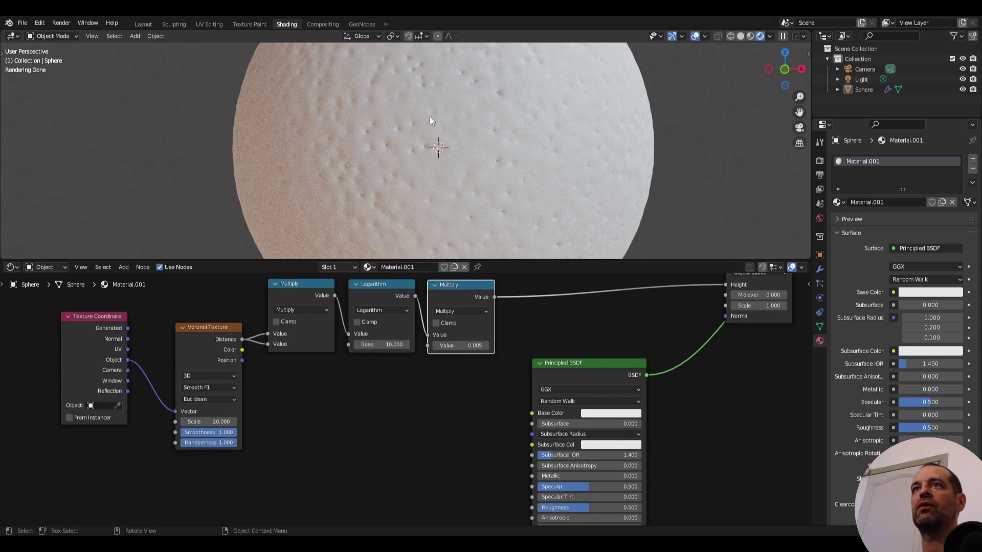
Zoom and pan the viewport and node editor to inspect the pitted sphere.
scroll(497, 354, "down", 3)
scroll(497, 354, "up", 1)
scroll(494, 161, "down", 3)
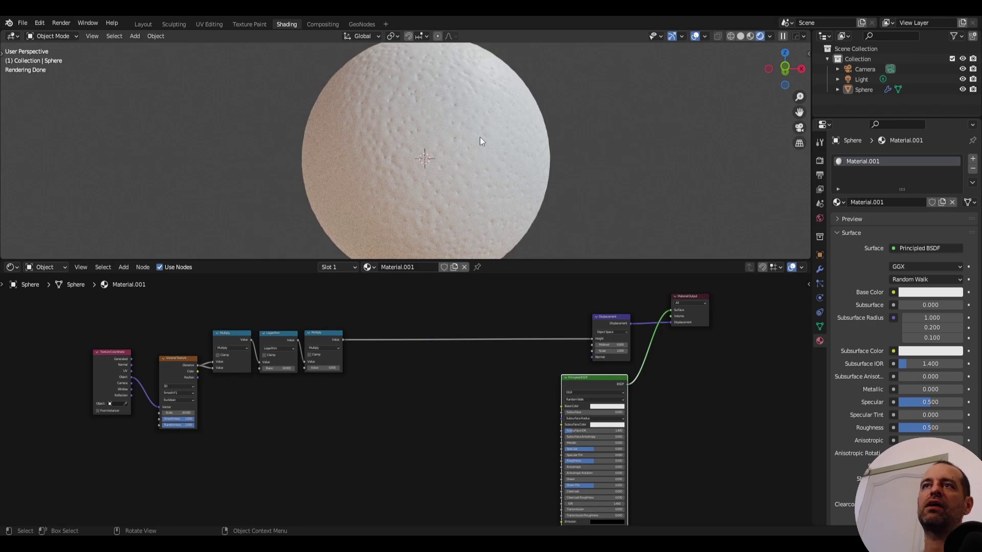
middle_click_drag(501, 211, 497, 162, "shift")
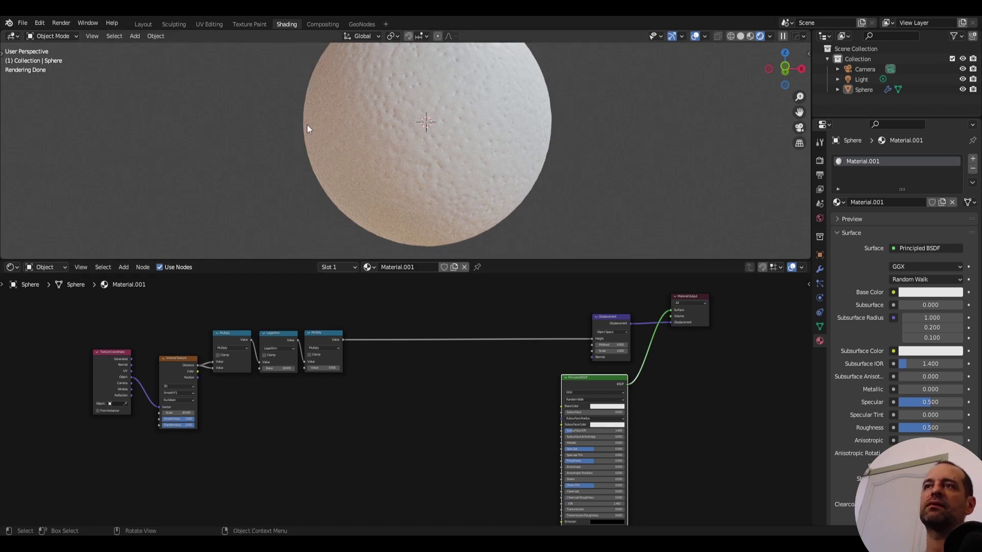
scroll(499, 146, "down", 1)
scroll(494, 145, "down", 1)
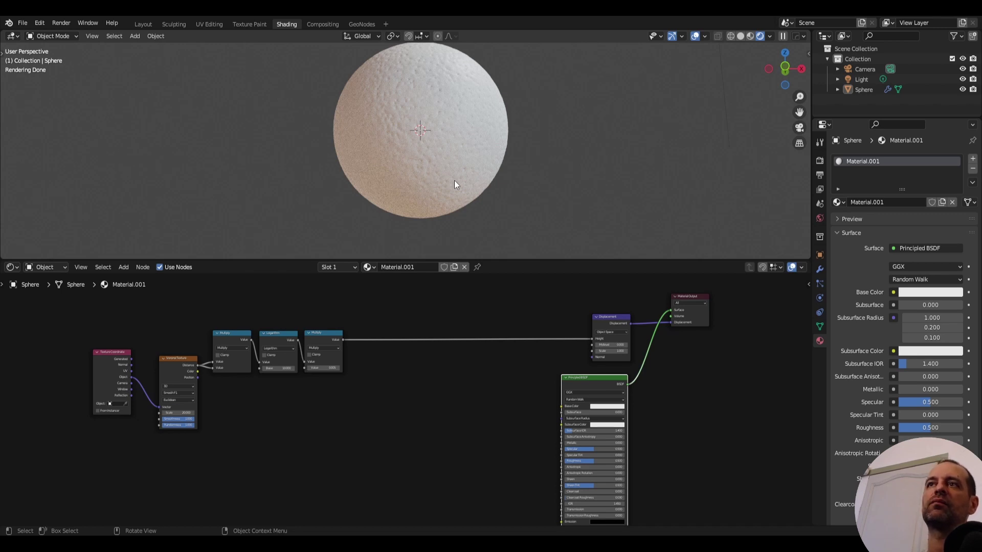
scroll(434, 373, "up", 2)
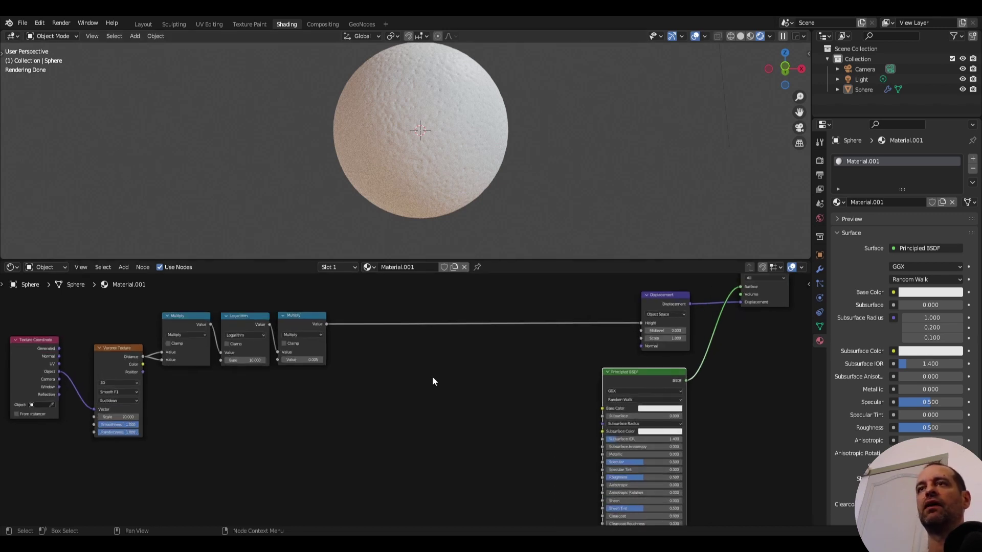
scroll(465, 342, "down", 1)
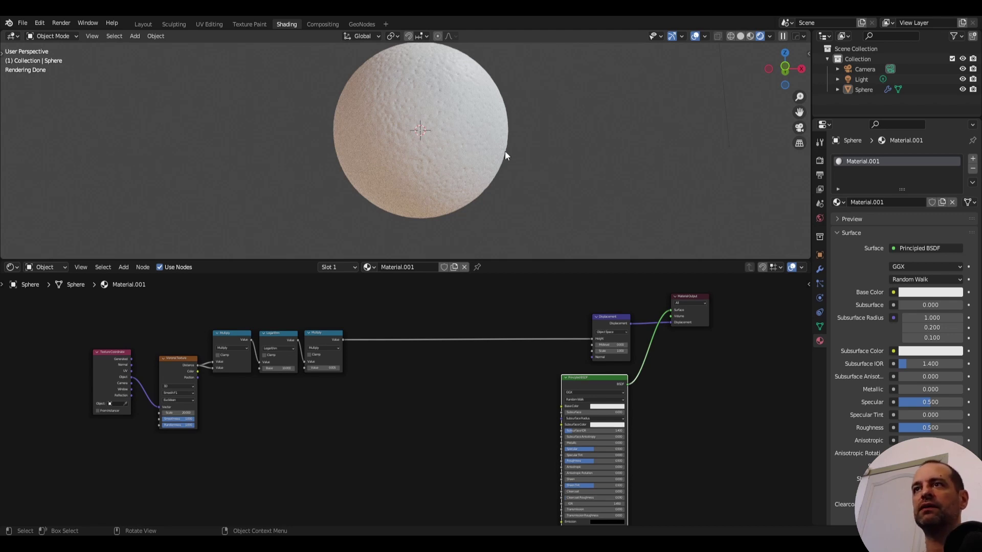
middle_click_drag(390, 392, 462, 364)
scroll(401, 167, "up", 1)
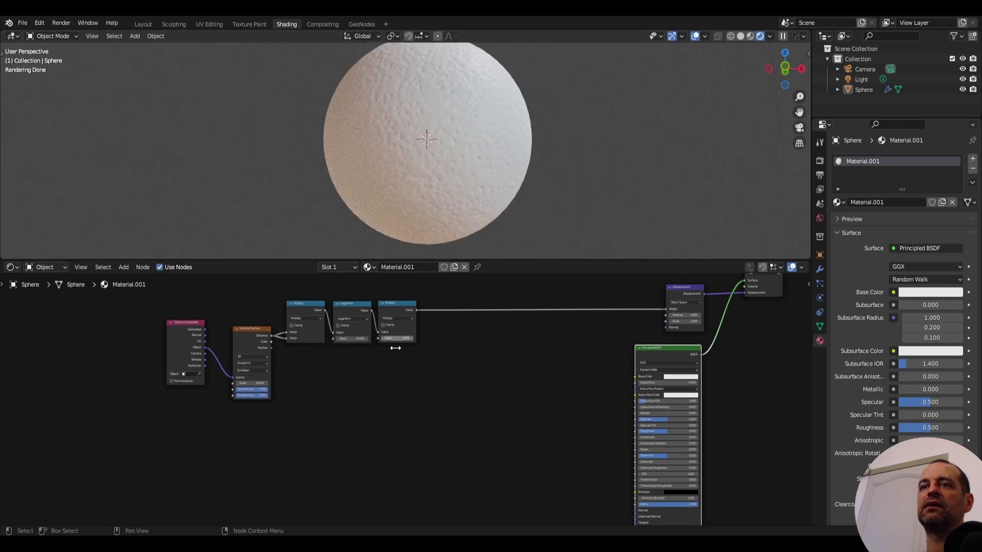
middle_click_drag(358, 361, 414, 413)
Add a Noise Texture fed by Object coordinates and preview it on the sphere.
key("shift+a")
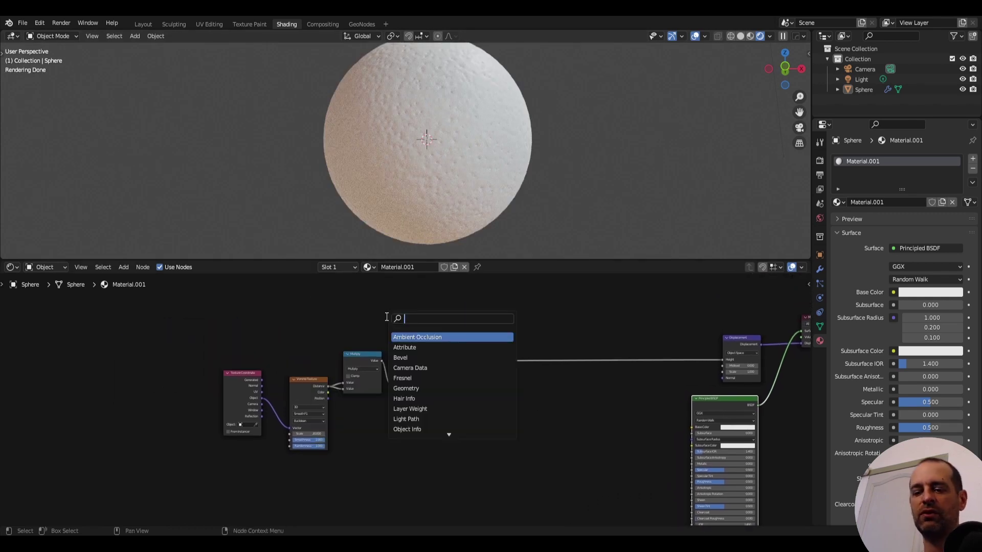
type("noi")
left_click_drag(328, 448, 395, 364)
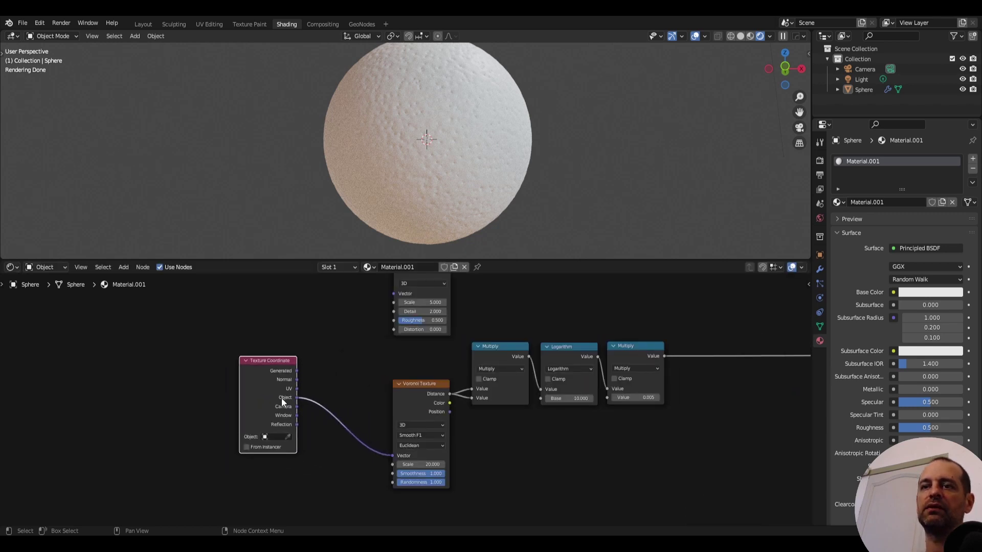
left_click_drag(413, 323, 413, 339)
left_click(413, 339)
scroll(412, 307, "up", 3)
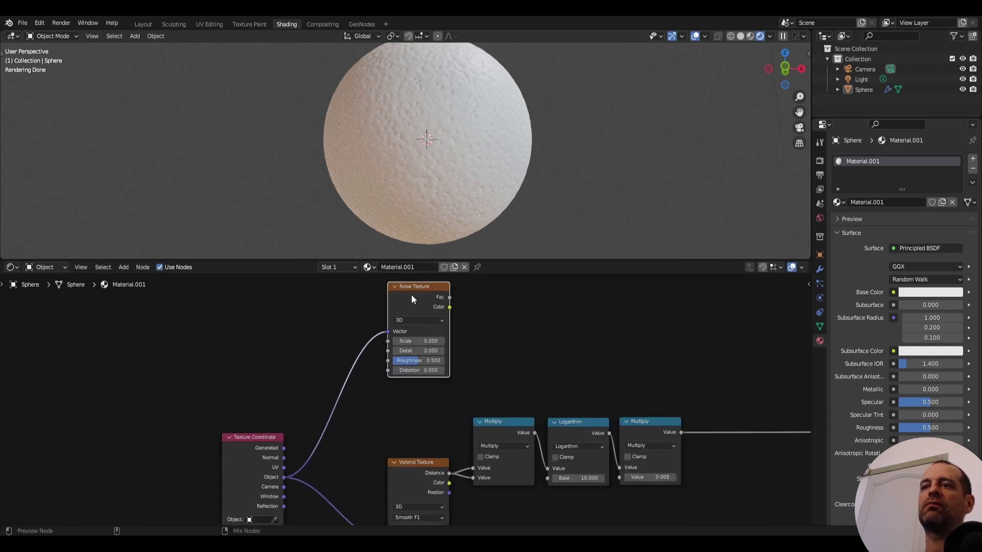
left_click(411, 295, "ctrl+shift")
Set the Noise Texture Detail to 0 and Scale to 3.
scroll(482, 326, "up", 2)
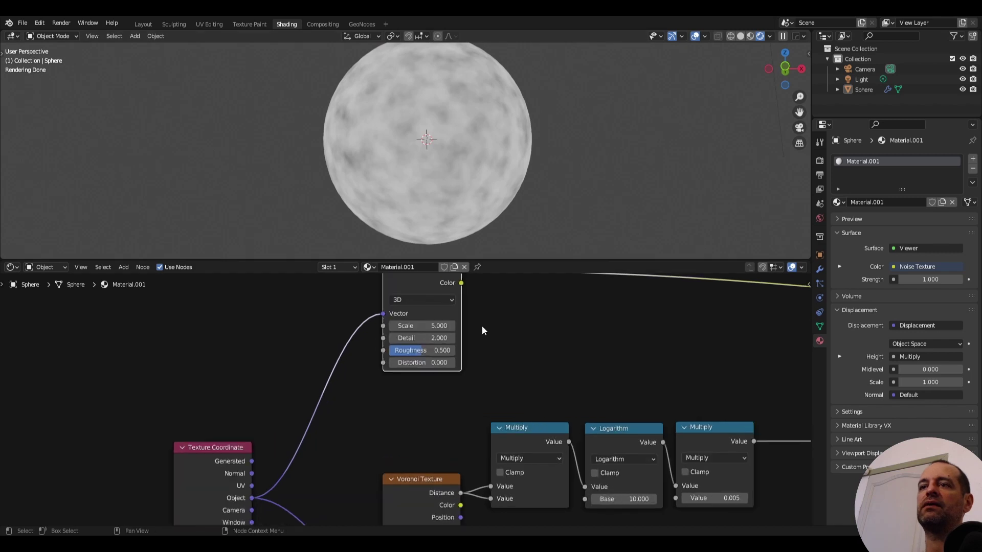
scroll(450, 325, "up", 1)
left_click_drag(419, 322, 399, 322)
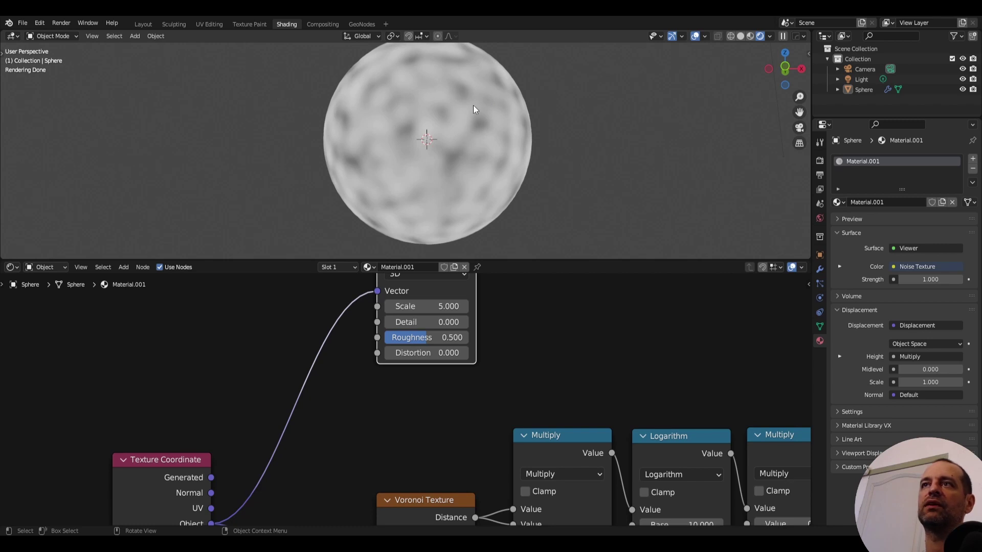
left_click(466, 307)
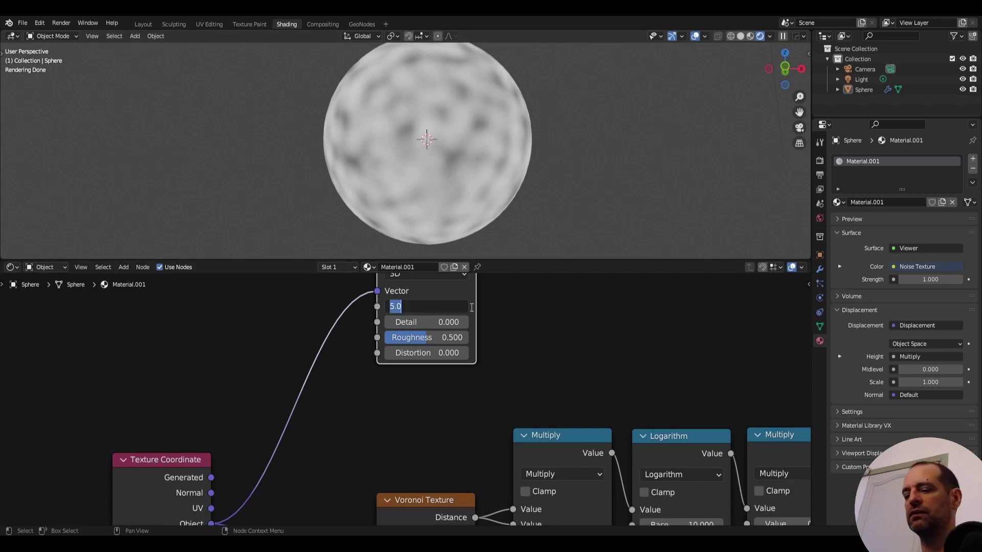
type("2")
key("Return")
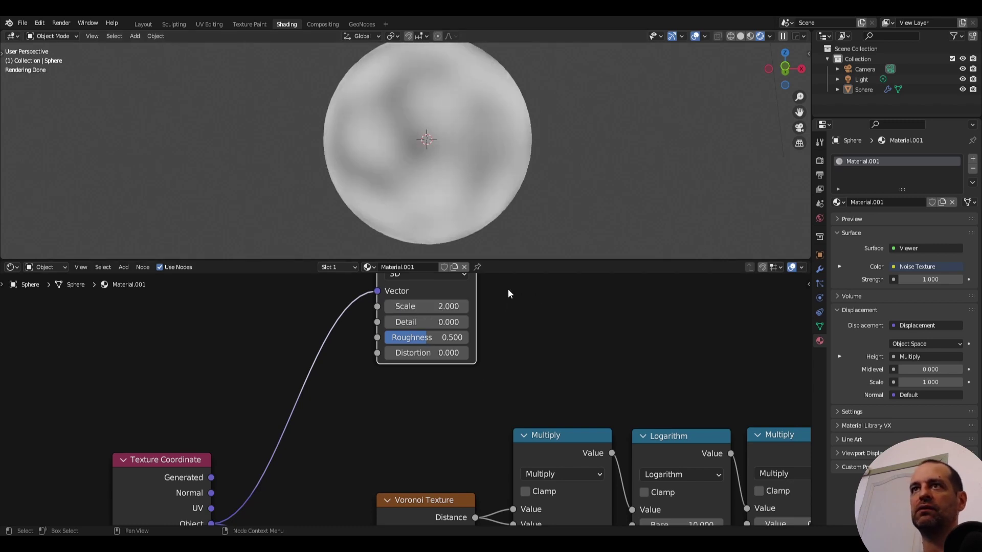
left_click(450, 306)
type("3")
key("Return")
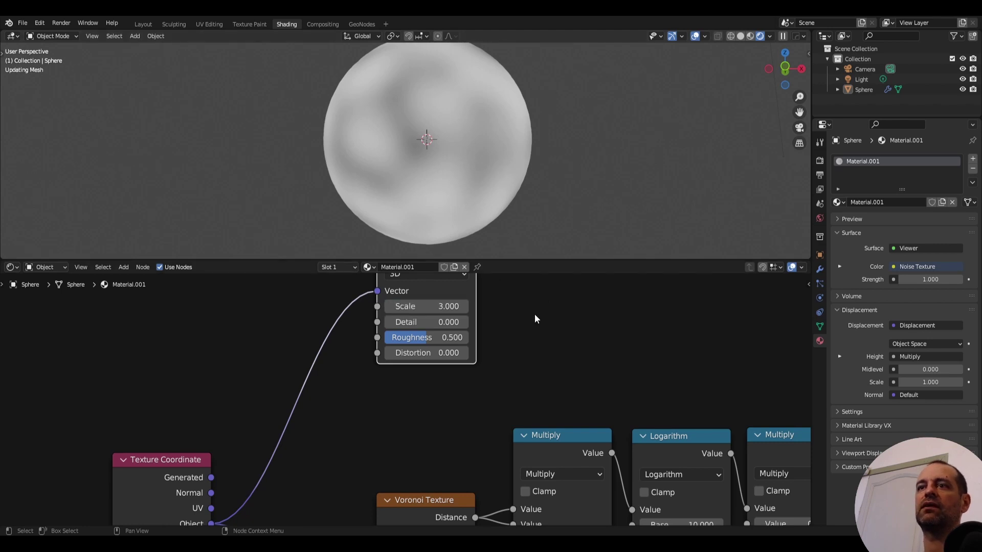
Position the Noise Texture, wire it up, and duplicate the 0.005 Multiply node.
scroll(535, 319, "down", 4)
middle_click_drag(548, 351, 358, 327)
mouse_move(239, 296)
left_mouse_down()
mouse_move(392, 290)
mouse_move(311, 287)
left_mouse_up()
middle_click_drag(311, 287, 255, 326)
left_click(389, 429)
key("shift+d")
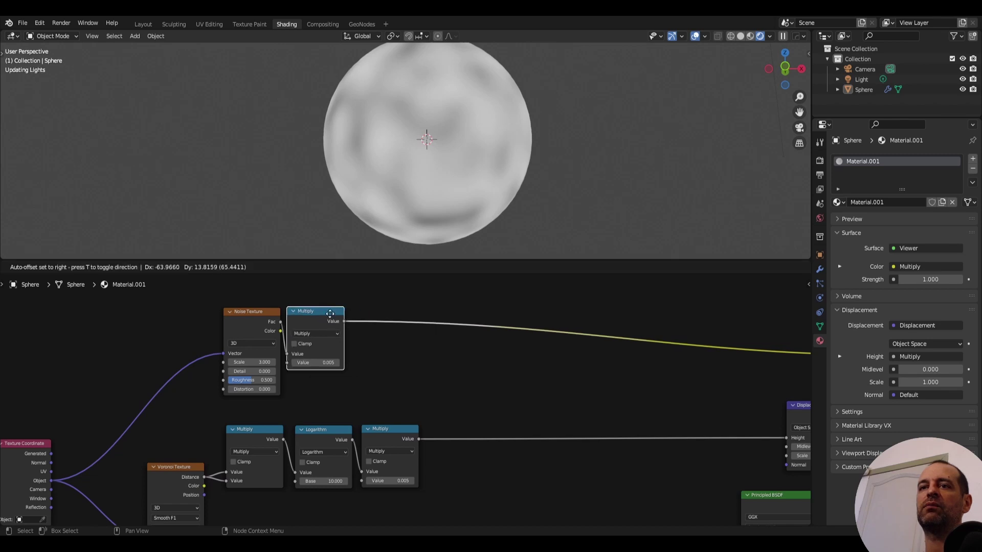
Insert an Add node summing the noise Multiply and Voronoi chain into Displacement Height.
left_click(489, 363)
left_click(474, 382)
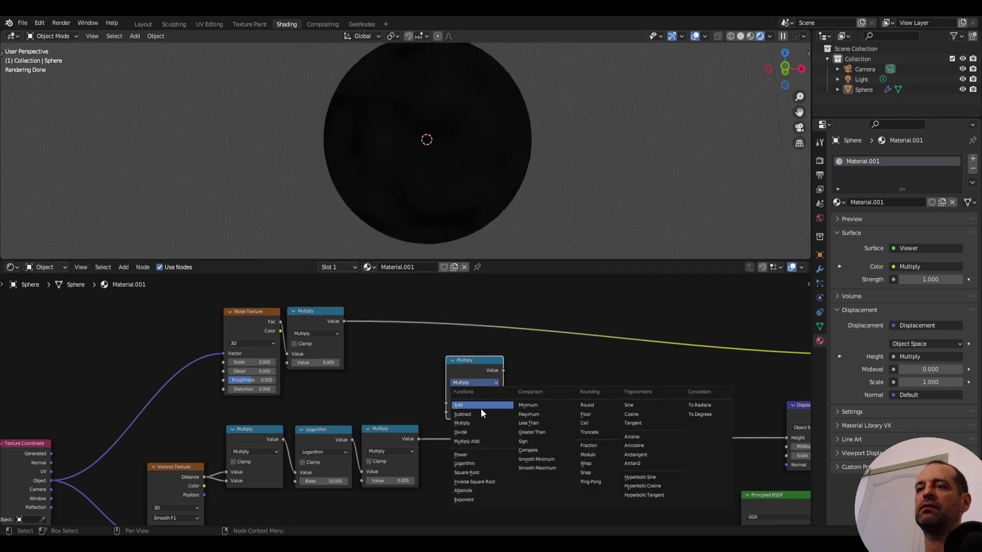
left_click(479, 407)
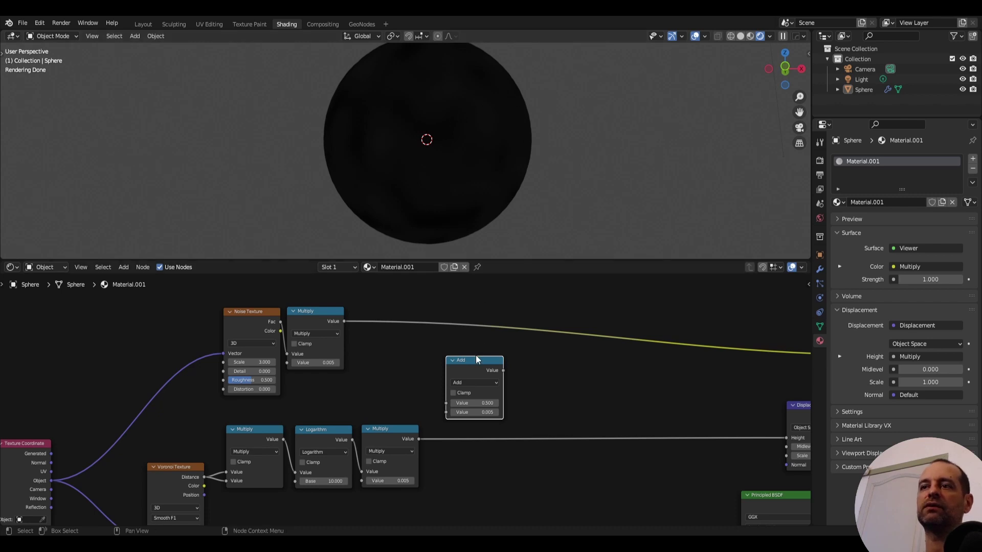
middle_click_drag(469, 373, 457, 334)
left_click_drag(458, 334, 526, 355)
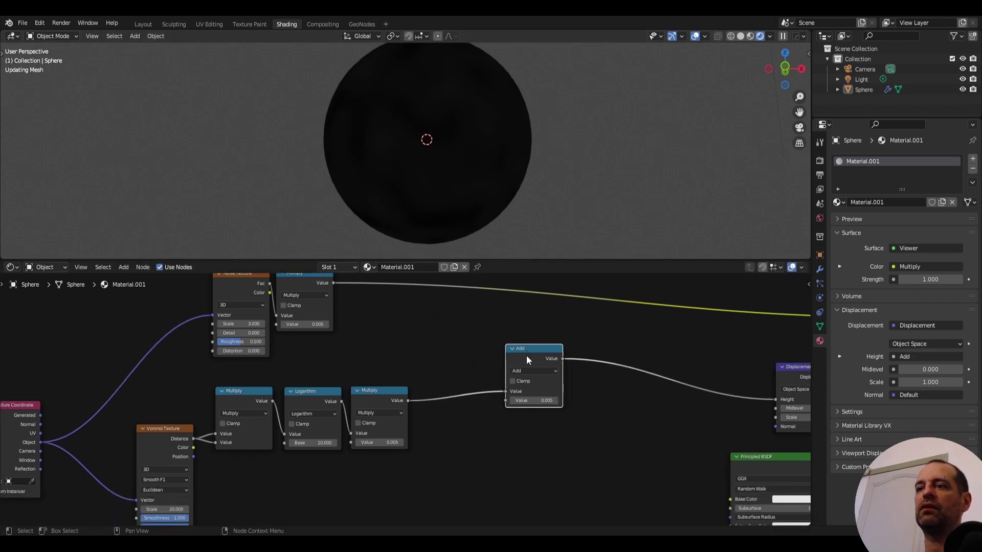
left_click_drag(332, 281, 507, 388)
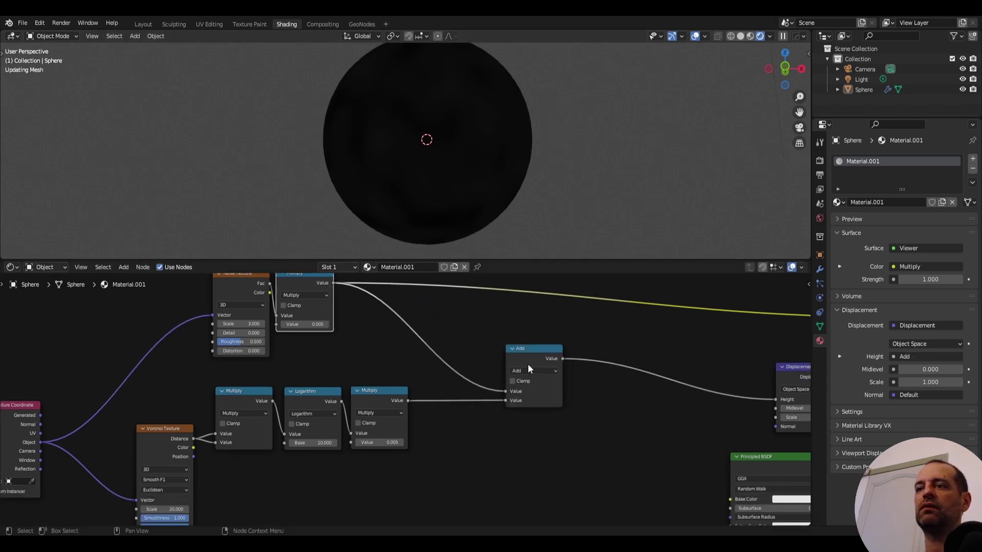
key("Home")
left_click(683, 443, "ctrl+shift")
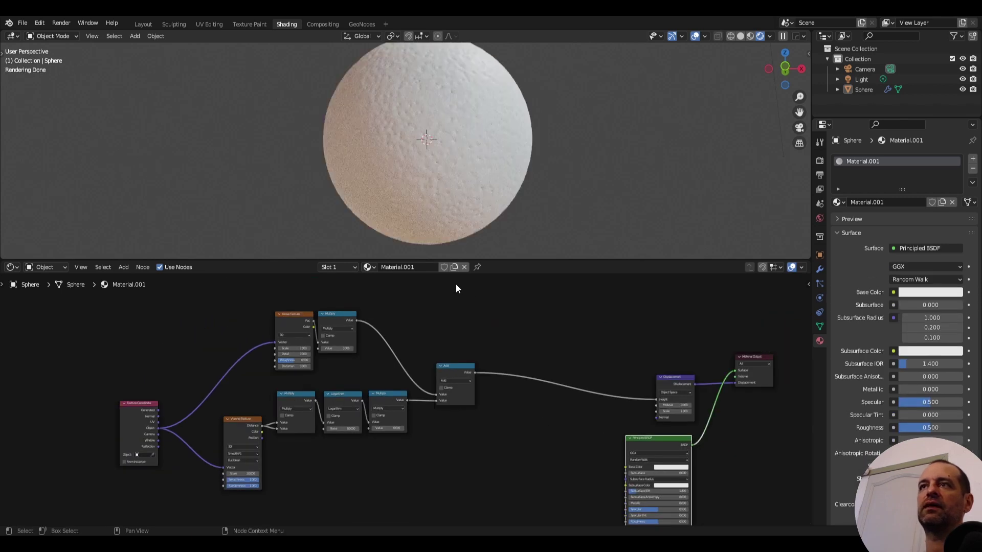
Set the noise Multiply node's value to 0.05.
scroll(329, 324, "up", 2)
middle_click_drag(328, 324, 453, 371)
scroll(448, 337, "up", 3)
double_click(448, 335)
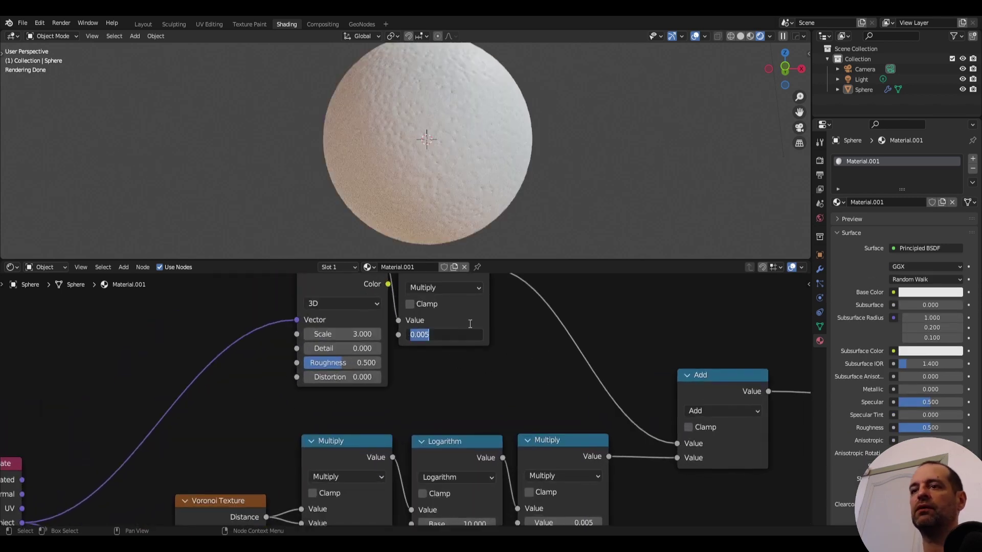
type("0.05")
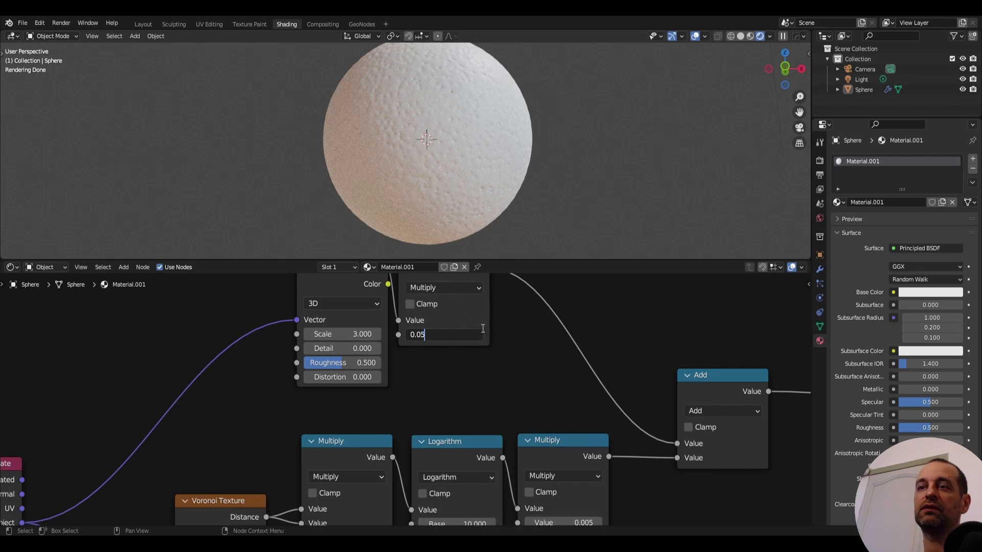
key("Return")
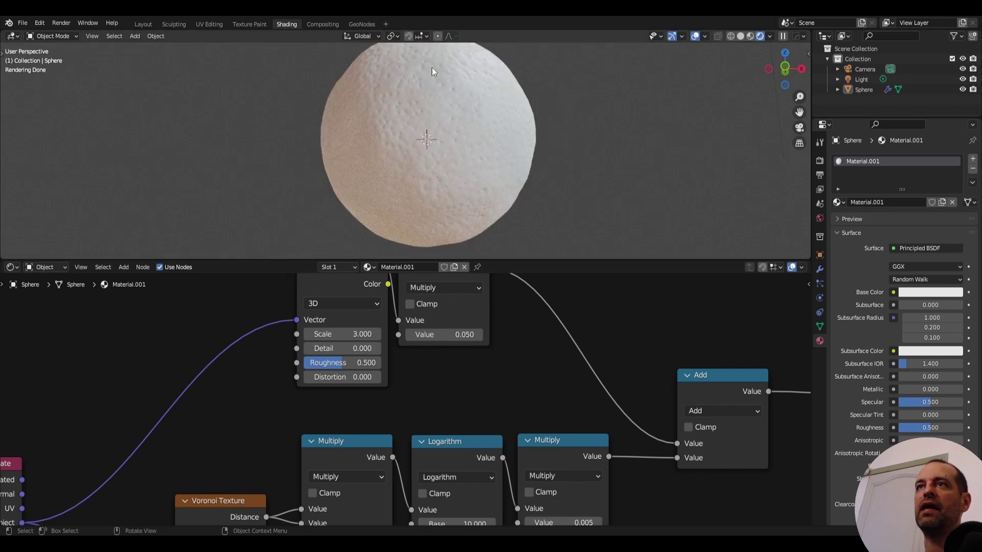
Orbit the viewport to inspect the lumpy sphere and select it.
scroll(432, 67, "down", 1)
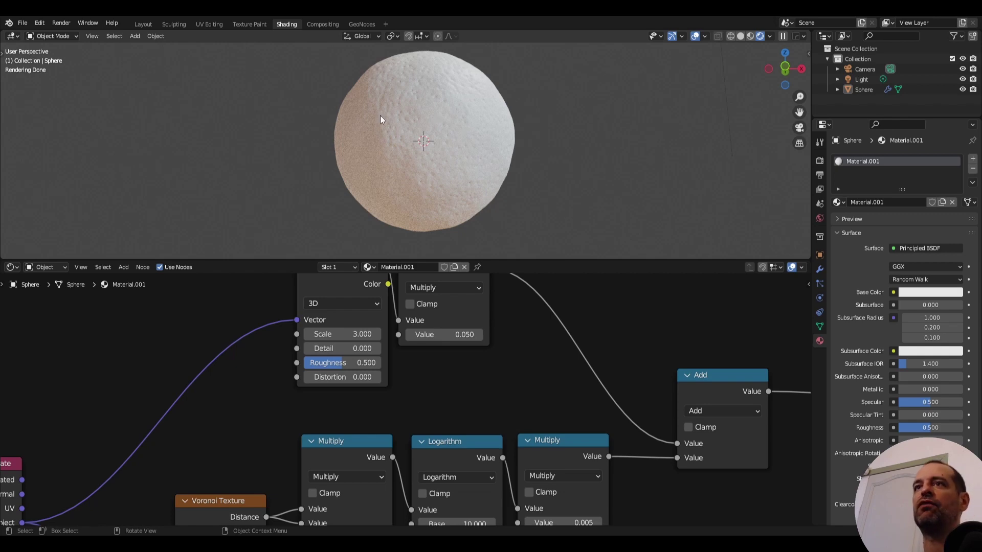
middle_click_drag(422, 152, 477, 145)
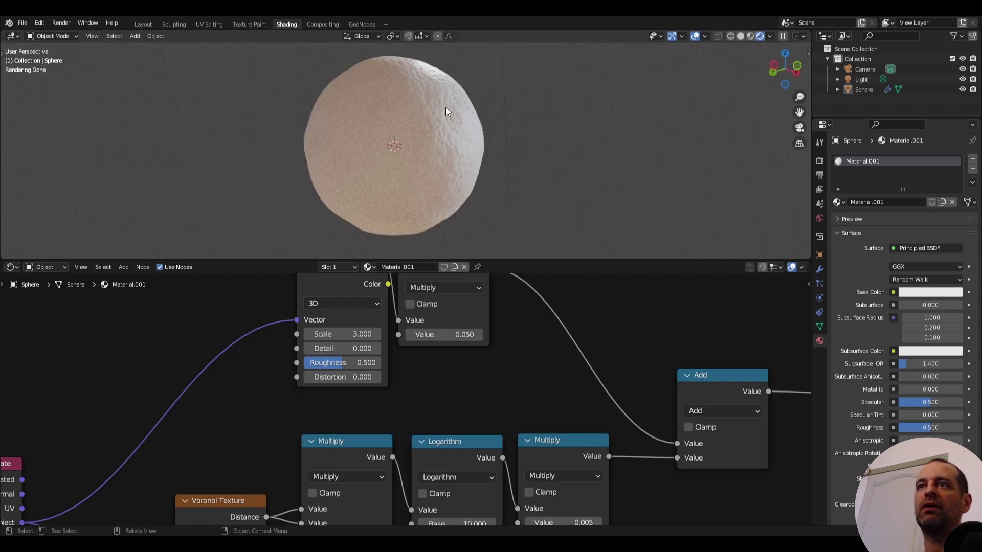
middle_click_drag(446, 107, 492, 160)
left_click(450, 139)
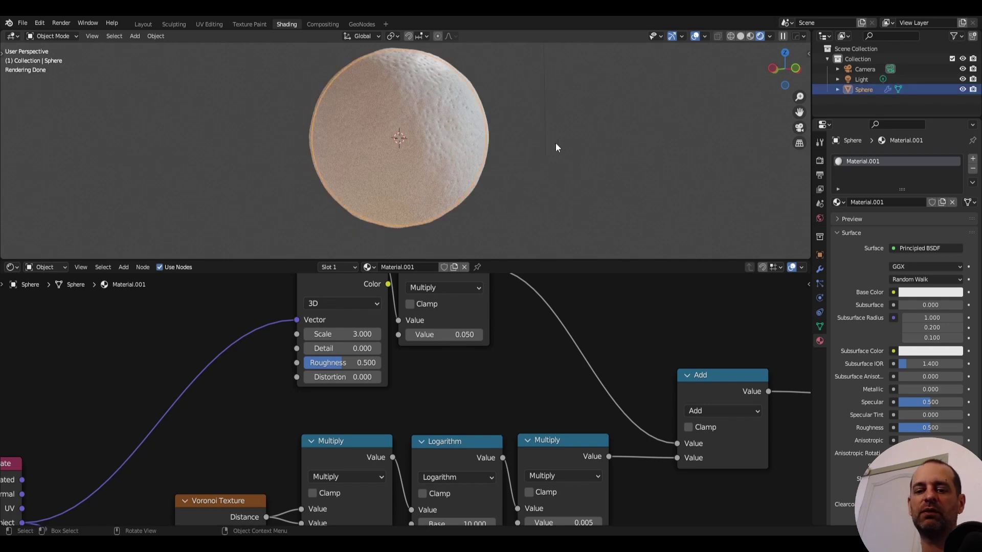
key("s")
key("shift+z")
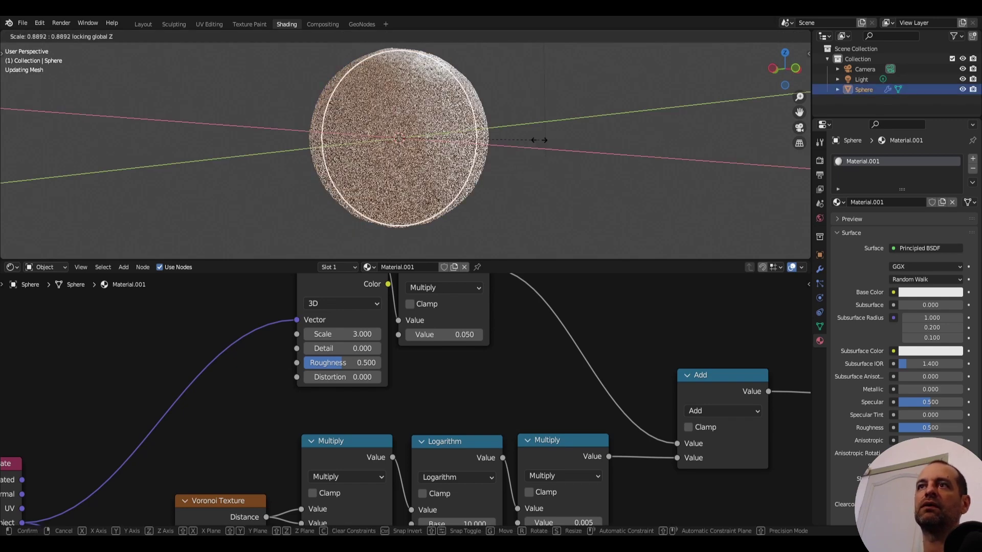
left_click(537, 139)
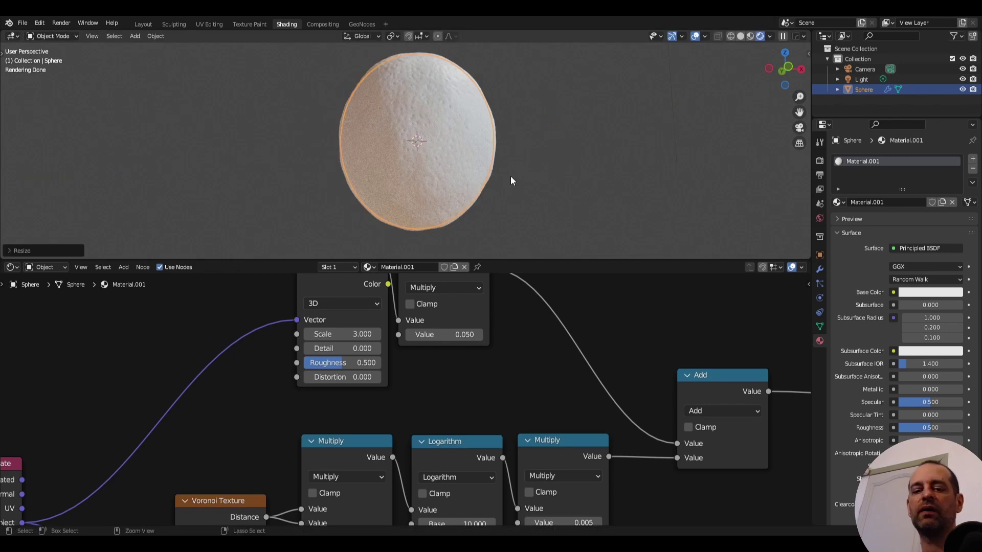
key("ctrl+z")
key("ctrl+z")
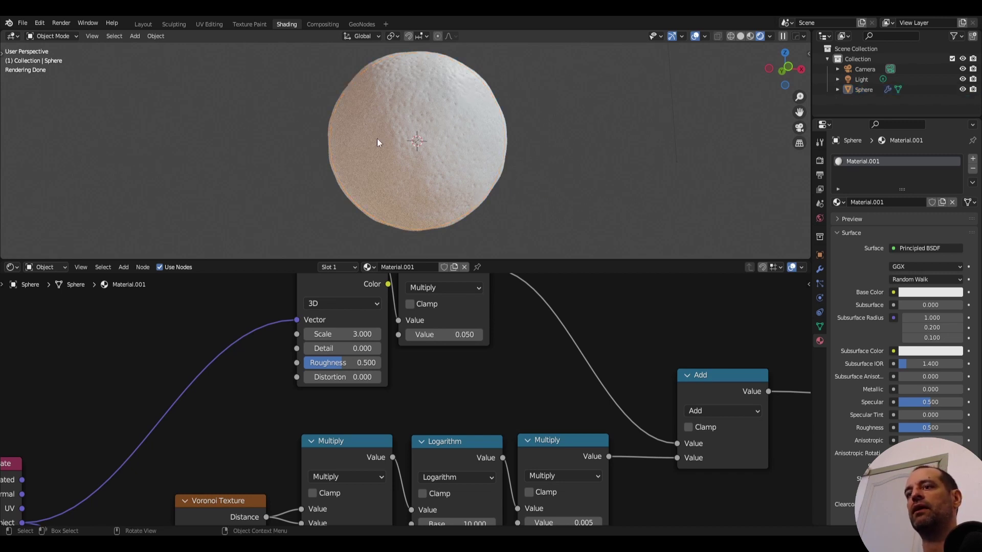
Preview the Voronoi texture on the sphere.
scroll(515, 301, "down", 3)
scroll(466, 453, "down", 1)
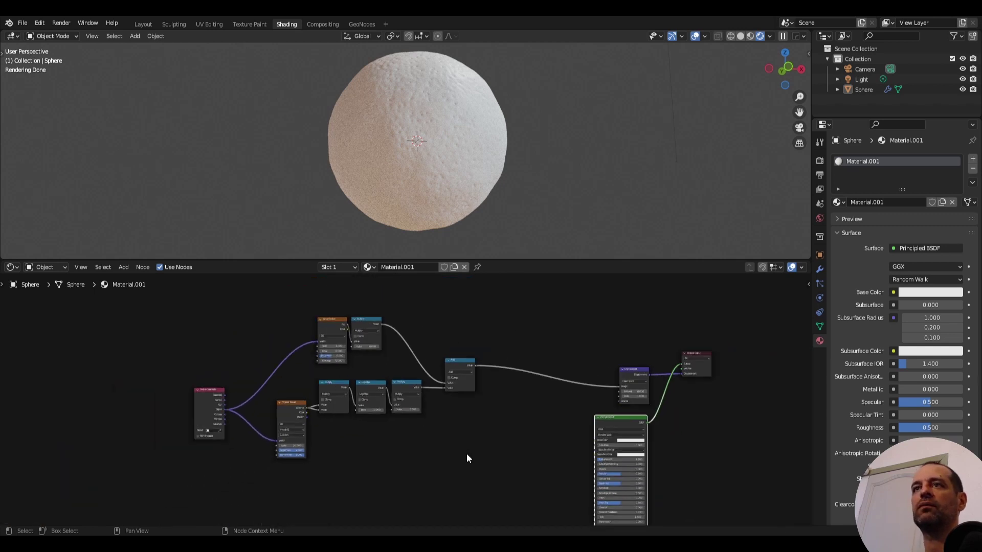
scroll(545, 408, "up", 1)
scroll(346, 403, "up", 1)
scroll(285, 383, "up", 1)
left_click(283, 378, "ctrl+shift")
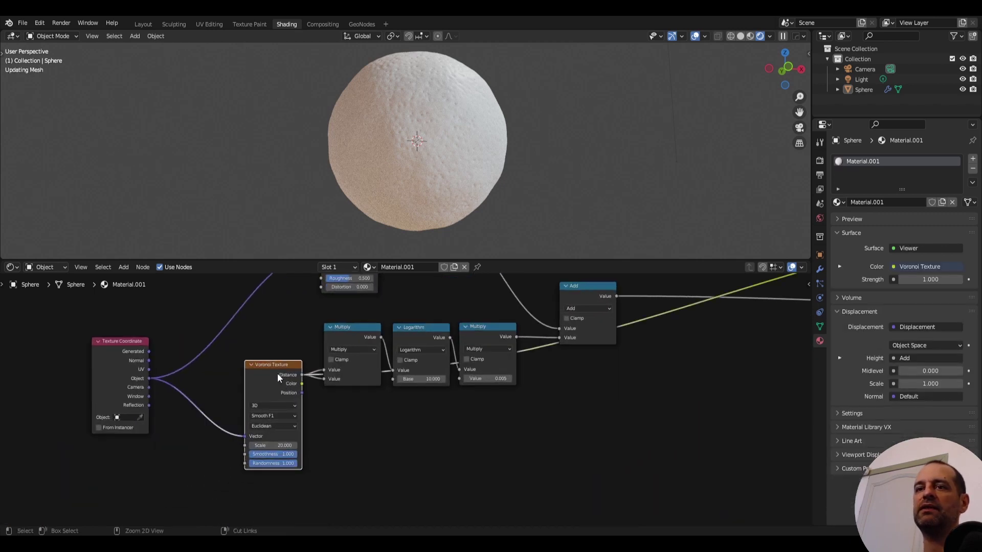
Add a MixRGB node and link Voronoi Distance into its Fac.
key("shift+a")
left_click(662, 395)
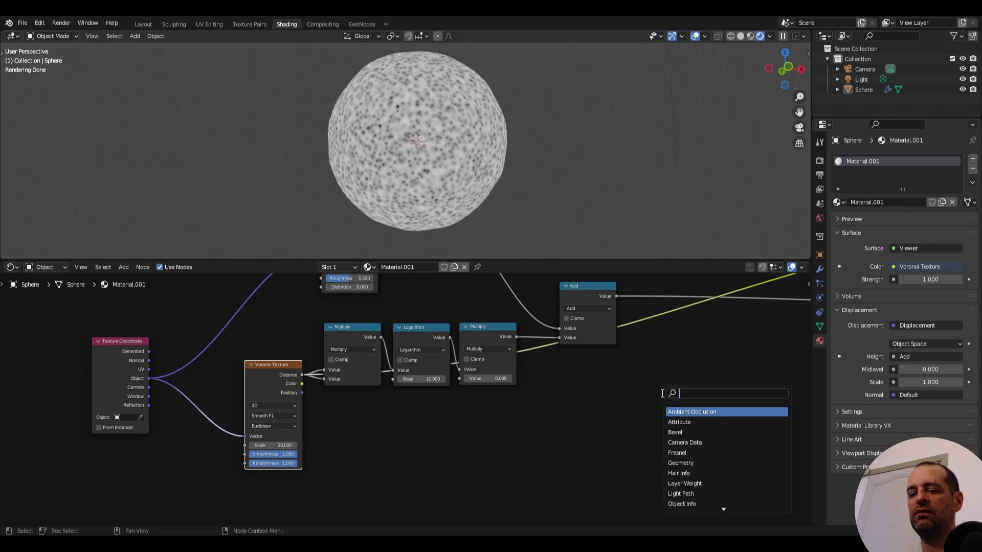
type("mix")
key("Return")
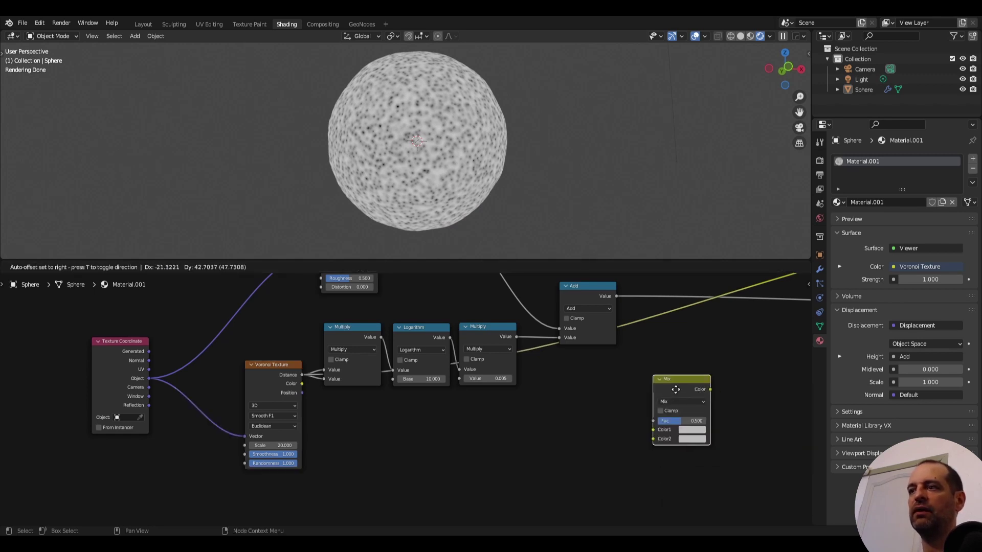
left_click(654, 366)
left_click_drag(655, 361, 652, 351)
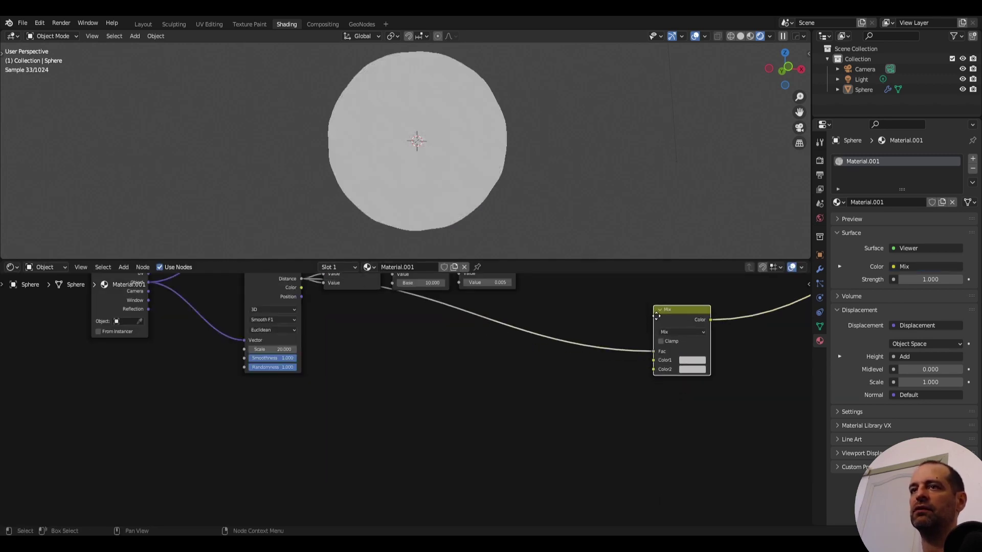
left_click_drag(675, 309, 416, 376)
Move the Mix node near the Voronoi texture and recentre the node tree.
middle_click_drag(287, 277, 347, 349)
left_click(347, 348, "ctrl+shift")
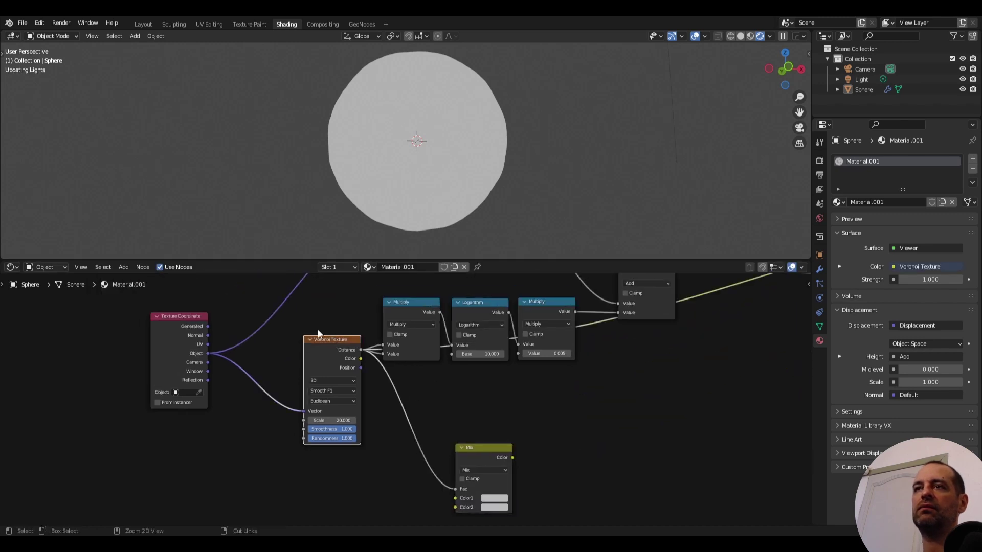
middle_click_drag(494, 507, 496, 434)
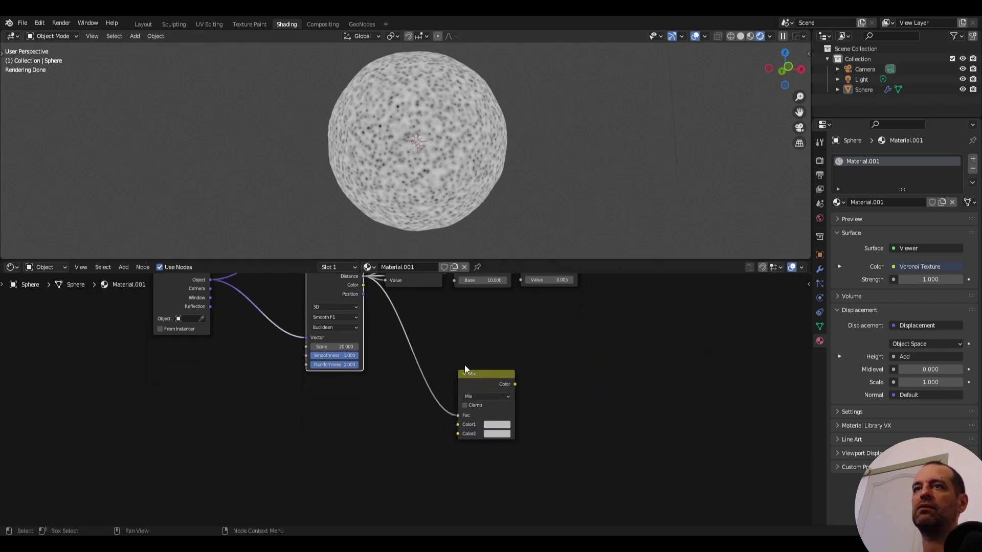
mouse_move(600, 378)
middle_mouse_down()
mouse_move(561, 355)
mouse_move(454, 429)
middle_mouse_up()
scroll(454, 430, "down", 2)
scroll(526, 403, "down", 2)
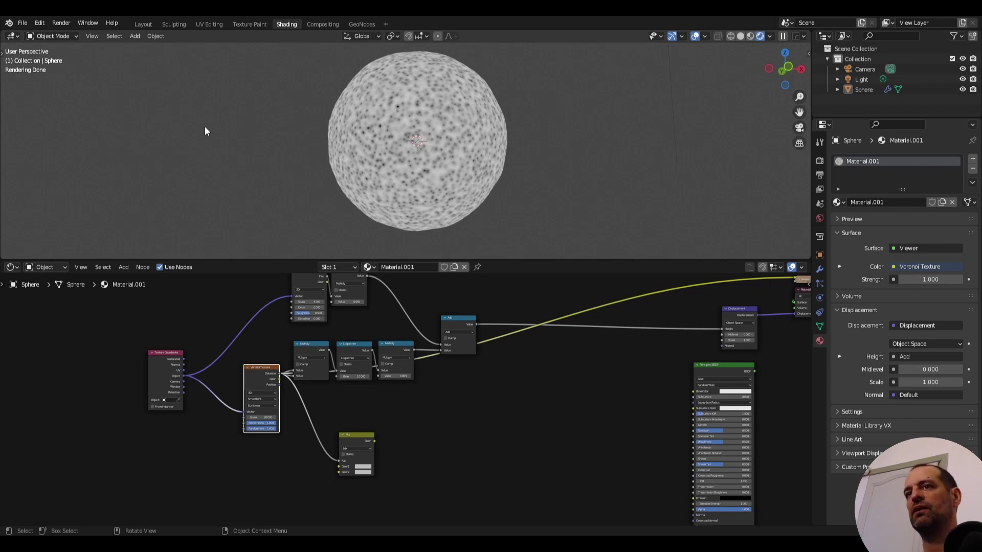
Reposition the Add and Principled BSDF nodes and place Mix beside the Voronoi texture.
left_click(458, 319)
left_click_drag(457, 319, 448, 302)
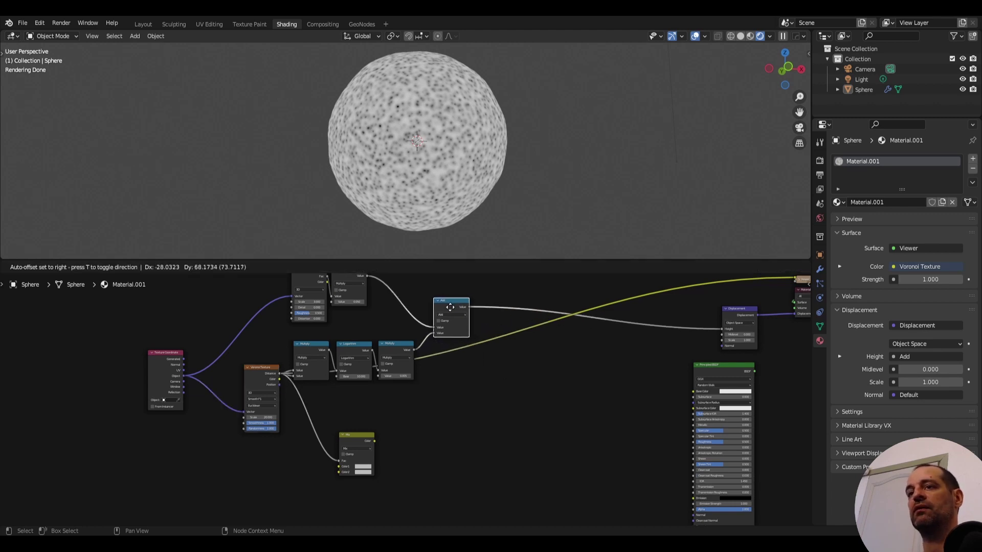
middle_click_drag(686, 344, 566, 345)
left_click_drag(596, 372, 599, 371)
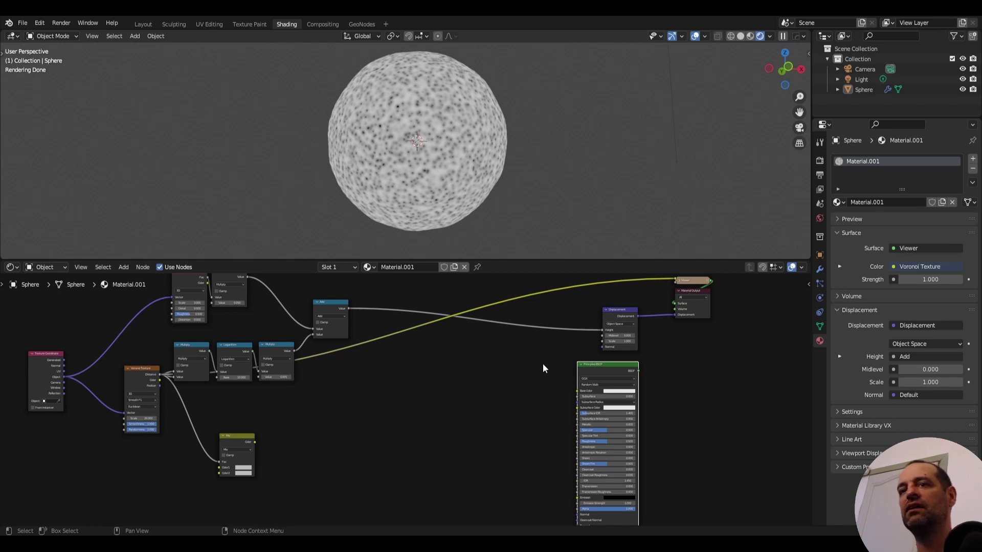
middle_click_drag(422, 372, 605, 325)
left_click_drag(416, 400, 374, 365)
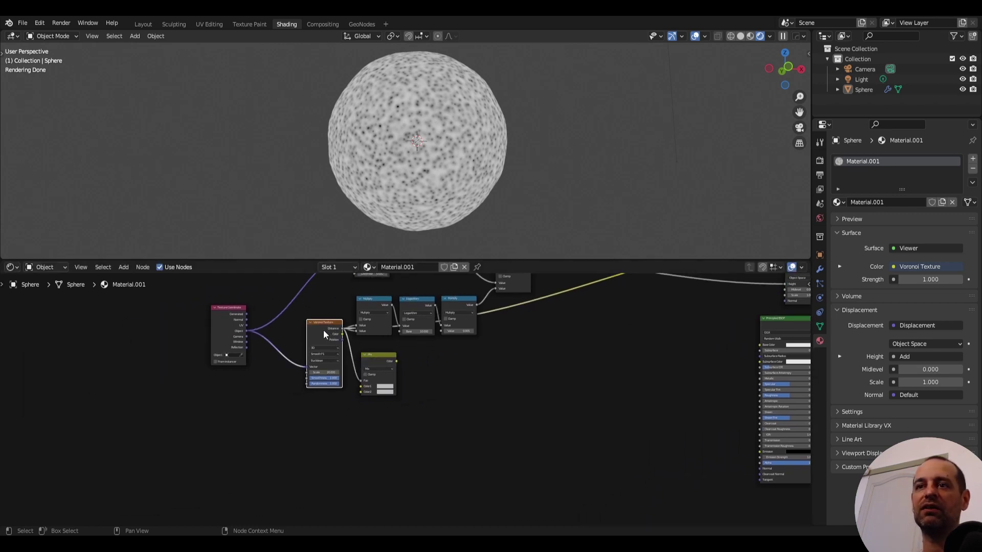
left_click_drag(323, 331, 316, 344)
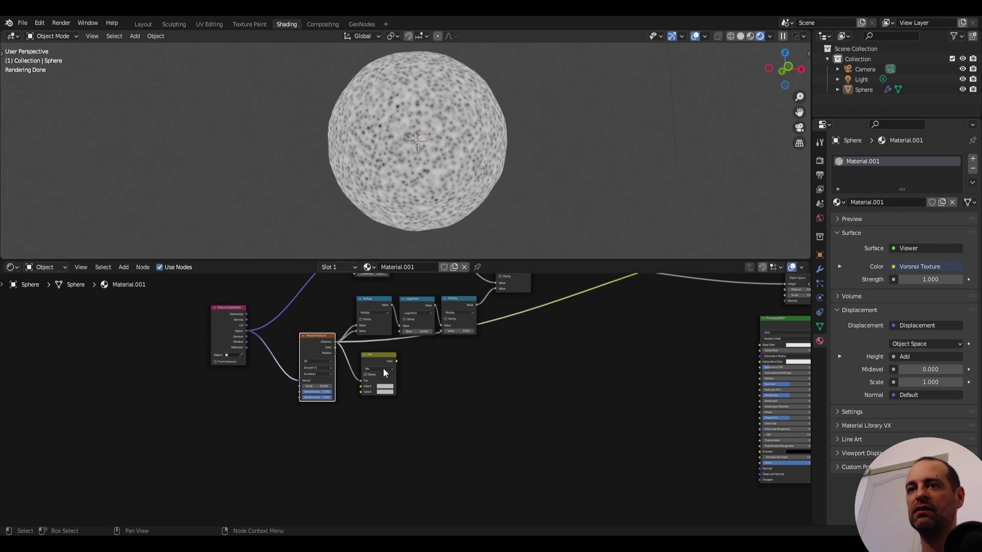
Tidy the Principled BSDF, Displacement and Add nodes, then preview the Mix output.
scroll(434, 373, "down", 1)
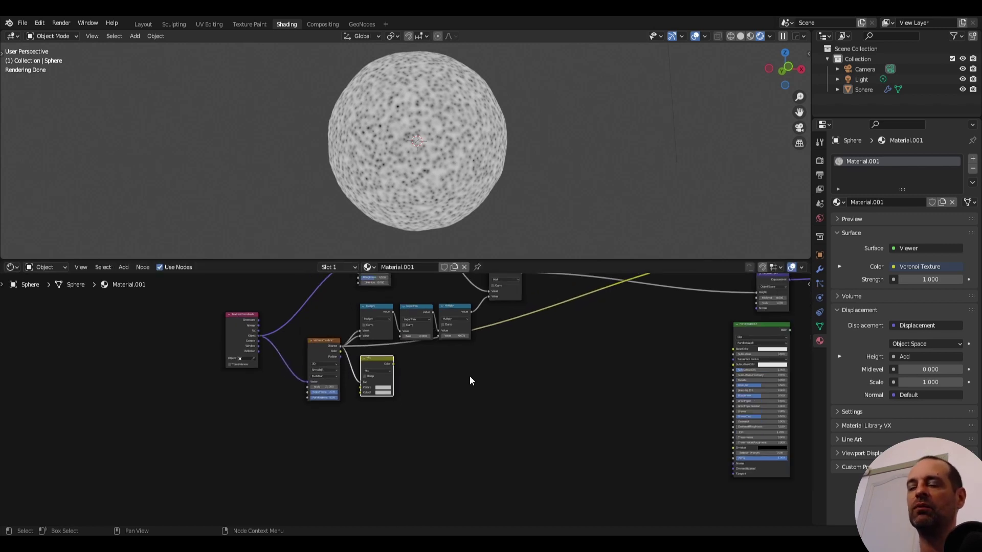
middle_click_drag(655, 342, 541, 356)
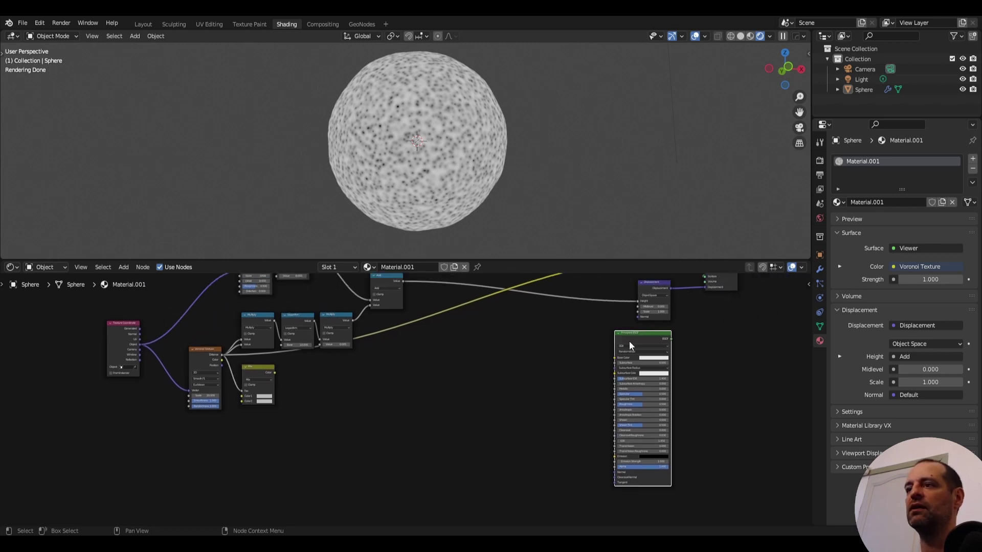
left_click_drag(616, 343, 571, 359)
middle_click_drag(571, 359, 544, 408)
left_click_drag(621, 339, 610, 327)
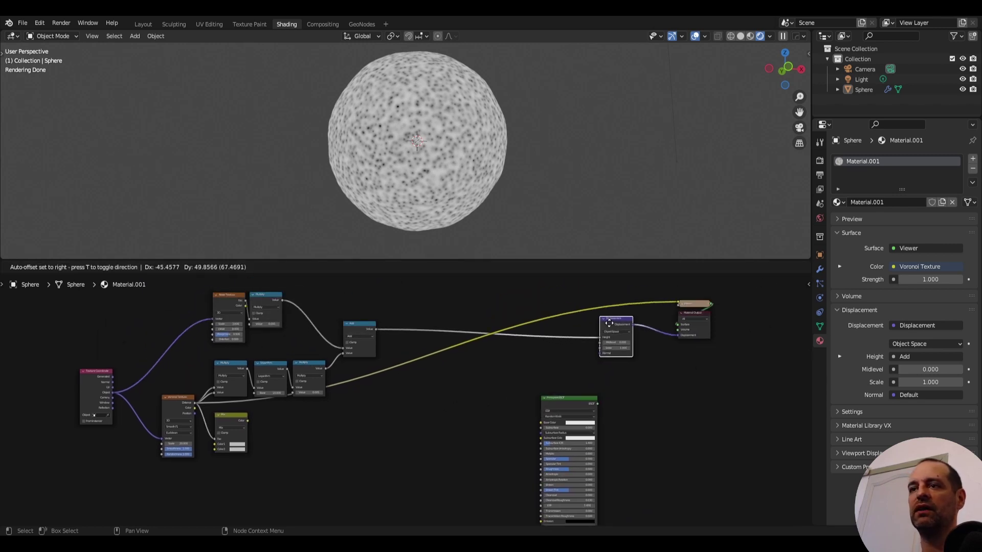
left_click_drag(363, 325, 361, 333)
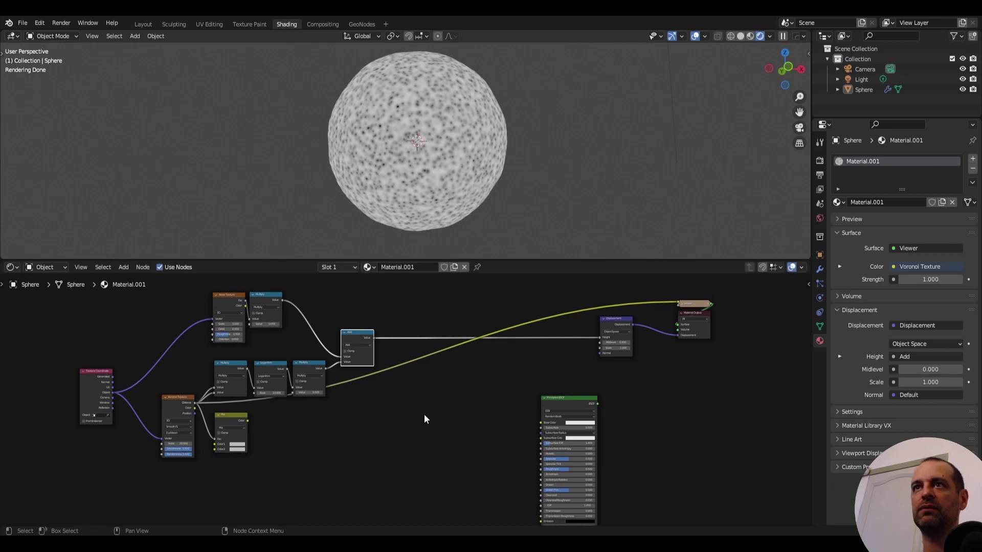
left_click(231, 429, "ctrl+shift")
scroll(475, 384, "up", 2)
middle_click_drag(475, 383, 496, 369)
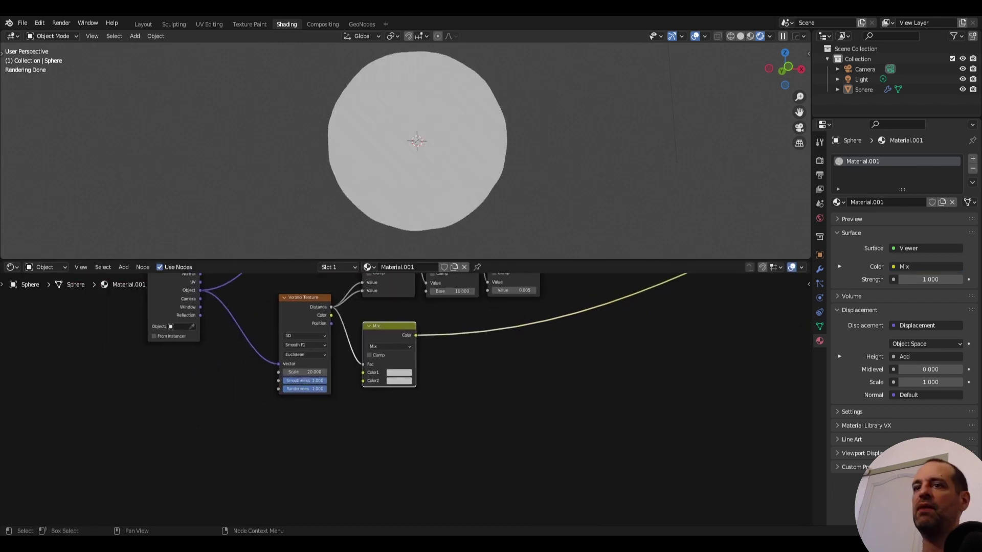
Set the Mix node's Color2 to saturated orange and Color1 to dark brown.
scroll(405, 397, "up", 2)
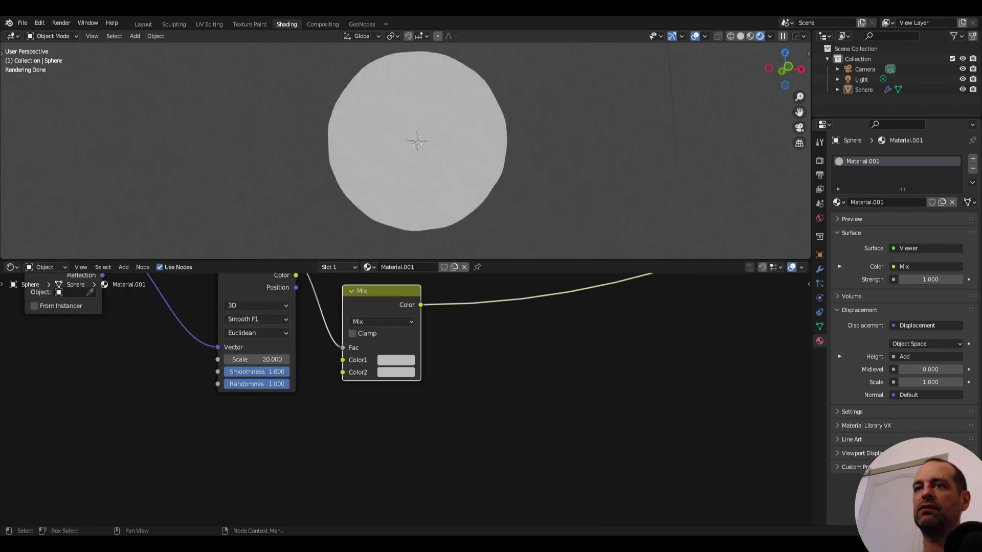
middle_click_drag(358, 333, 383, 398)
left_click(284, 358, "ctrl+shift")
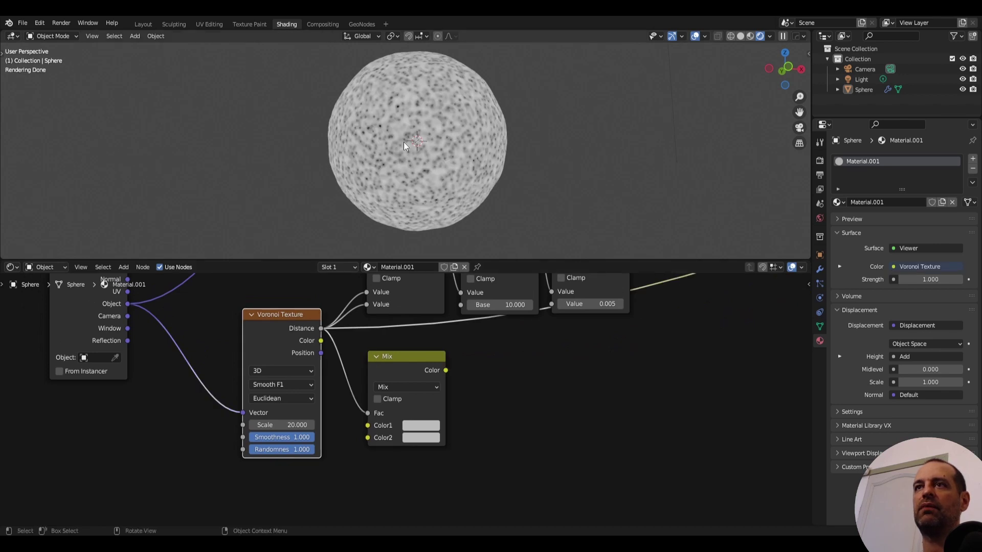
scroll(406, 396, "down", 3, "shift")
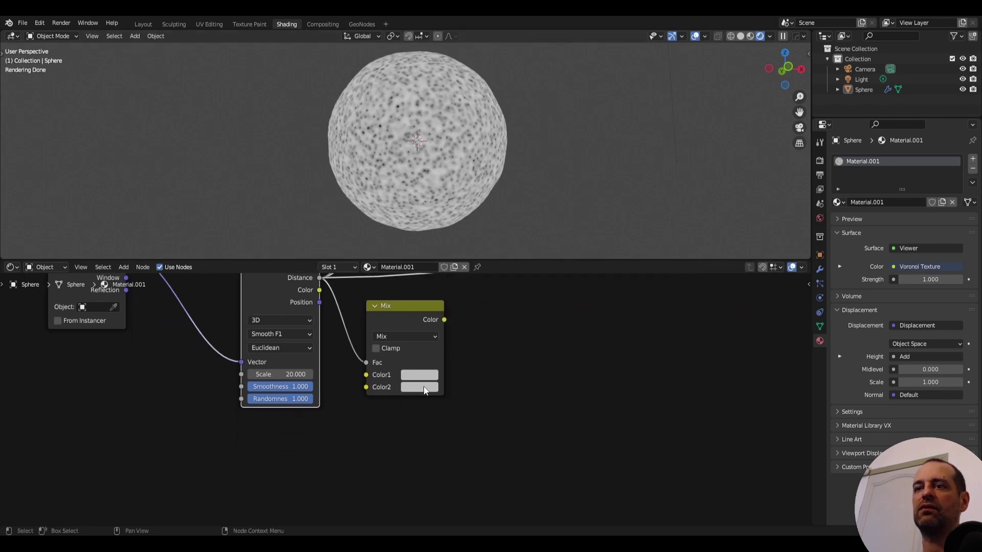
left_click(424, 390)
left_click_drag(435, 296, 429, 298)
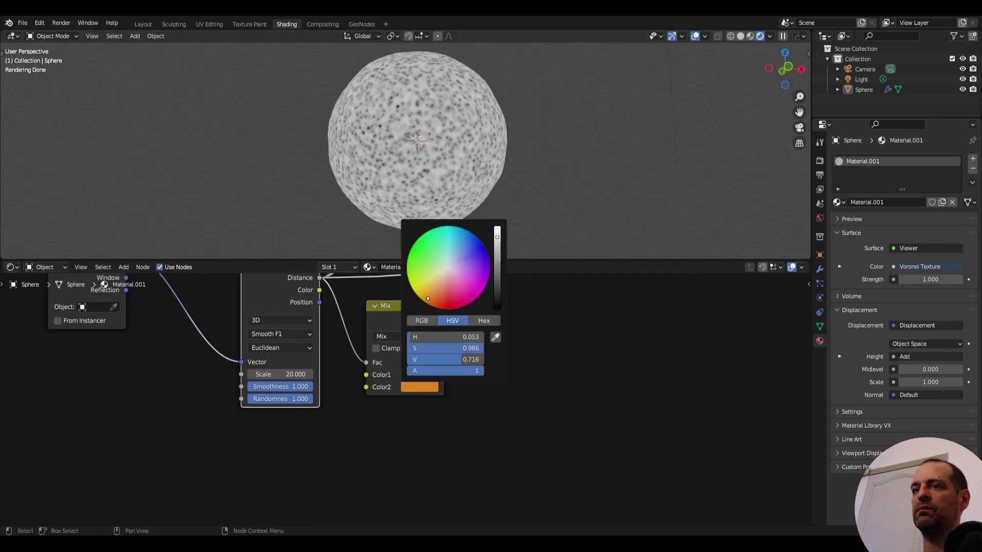
scroll(397, 392, "down", 1)
left_click(418, 377)
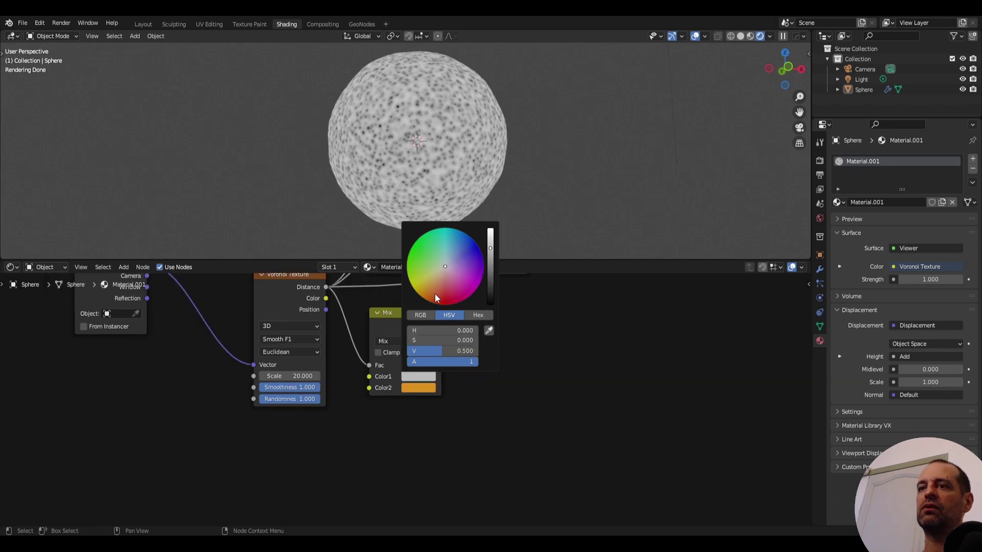
left_click(435, 297)
Rearrange the nodes and connect the Mix Color output to Principled BSDF Base Color.
scroll(515, 416, "down", 2)
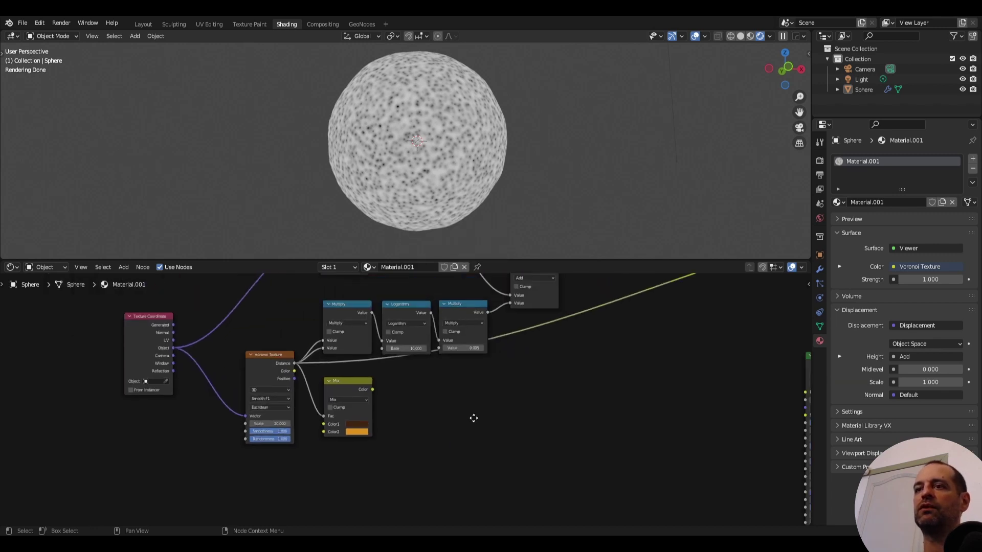
left_click_drag(343, 381, 604, 337)
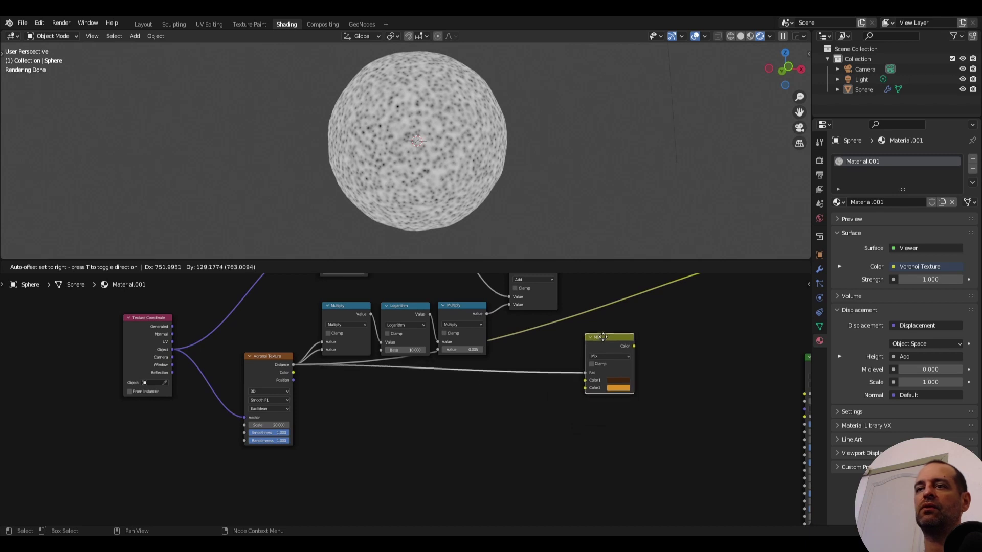
left_click_drag(268, 357, 265, 370)
middle_click_drag(761, 400, 579, 396)
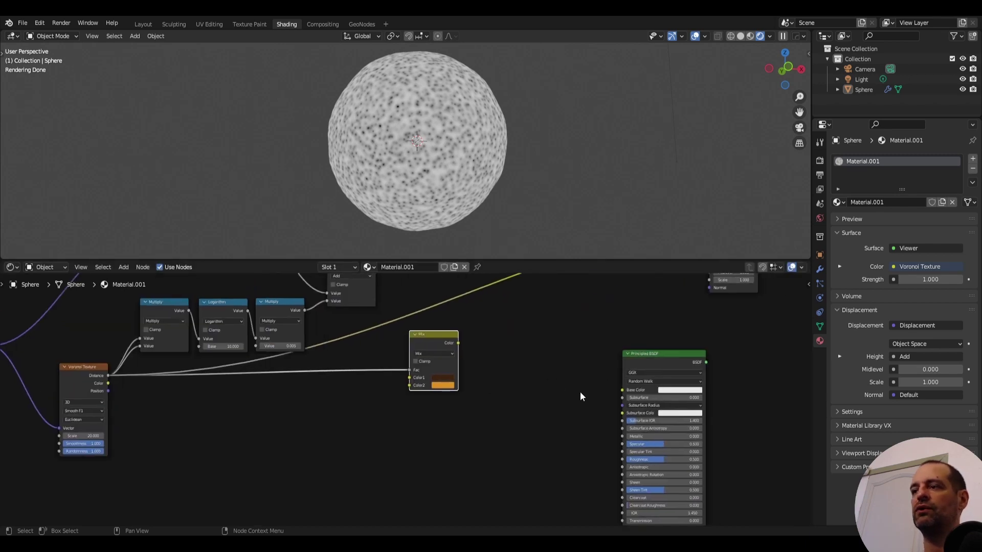
scroll(579, 397, "up", 2)
middle_click_drag(487, 346, 462, 383)
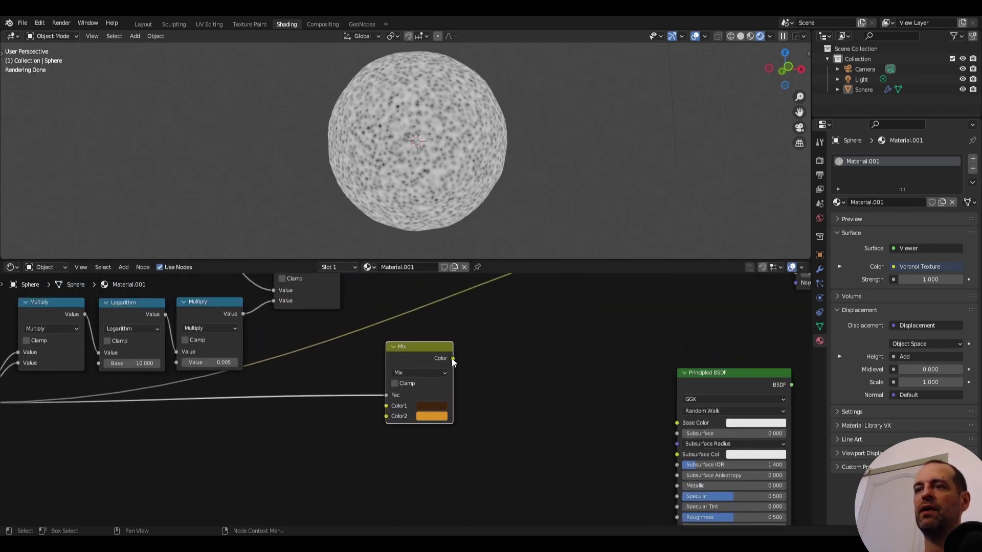
left_click_drag(452, 358, 677, 423)
Duplicate the brown-and-orange Mix node and place the copy below the original.
left_click_drag(736, 383, 649, 381)
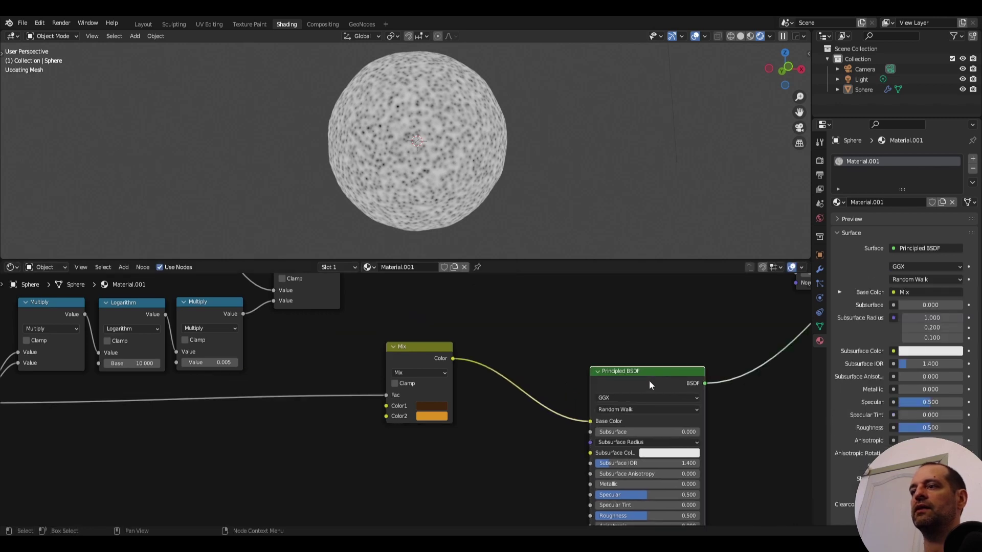
key("Home")
middle_click_drag(517, 389, 541, 332)
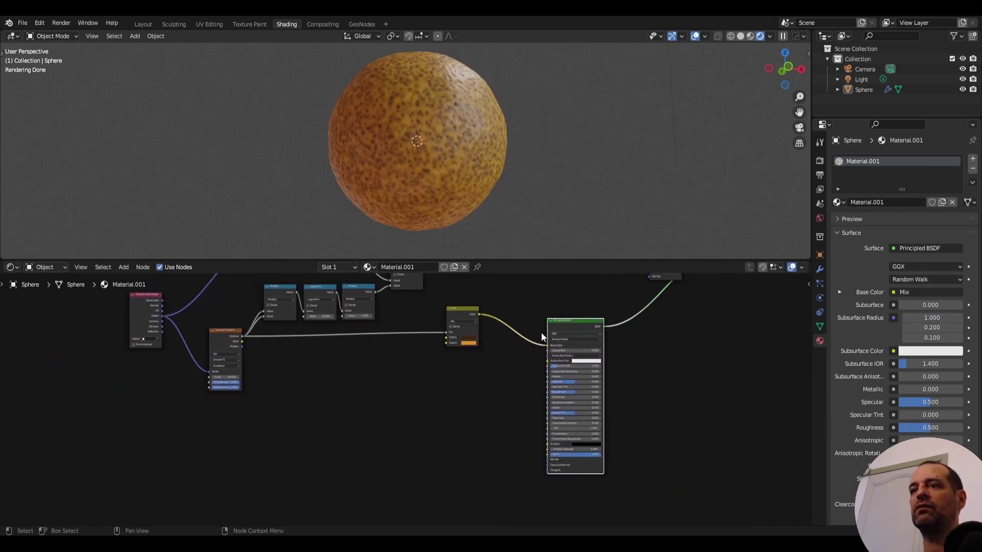
scroll(490, 287, "up", 2)
middle_click_drag(490, 286, 464, 288)
key("shift+d")
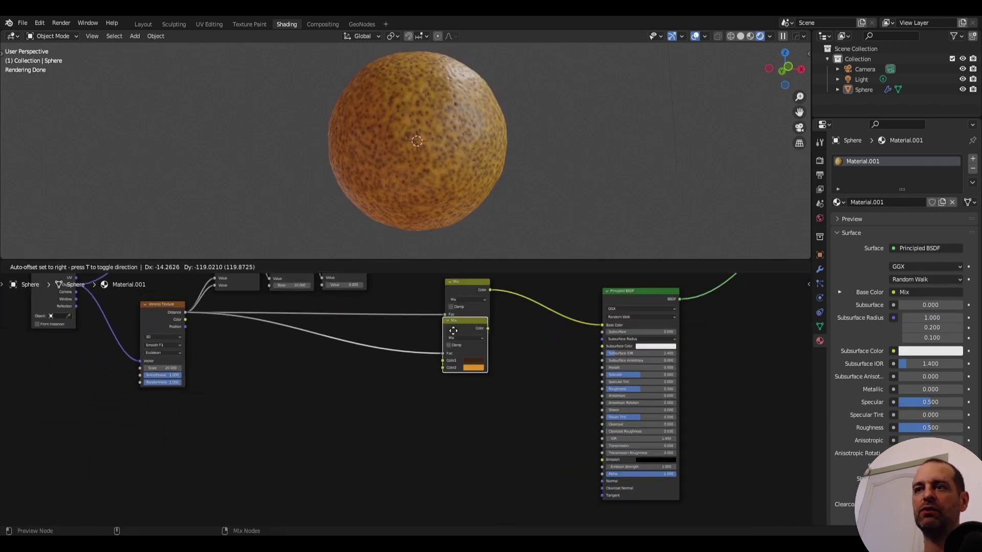
left_click(460, 348)
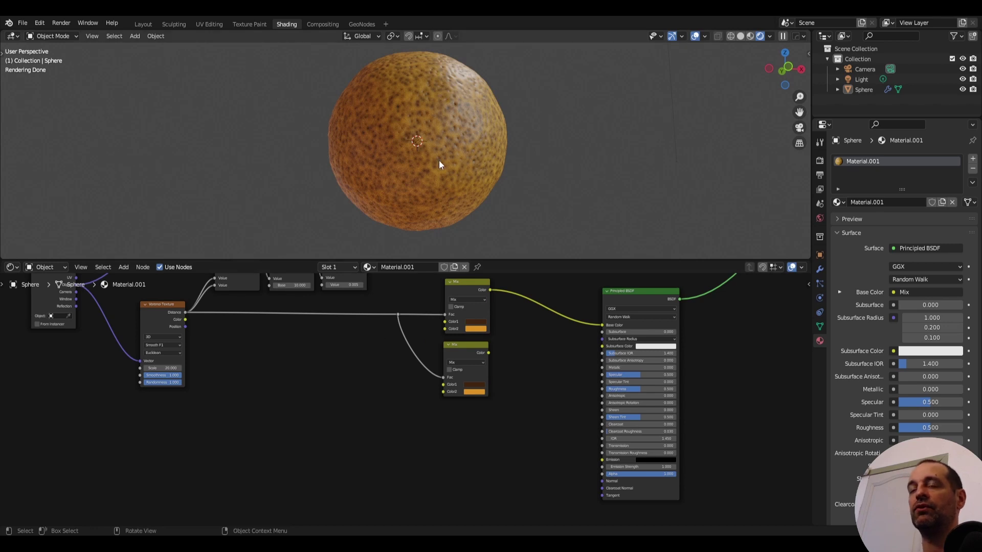
scroll(413, 397, "up", 1)
scroll(407, 384, "up", 1)
scroll(400, 400, "up", 1)
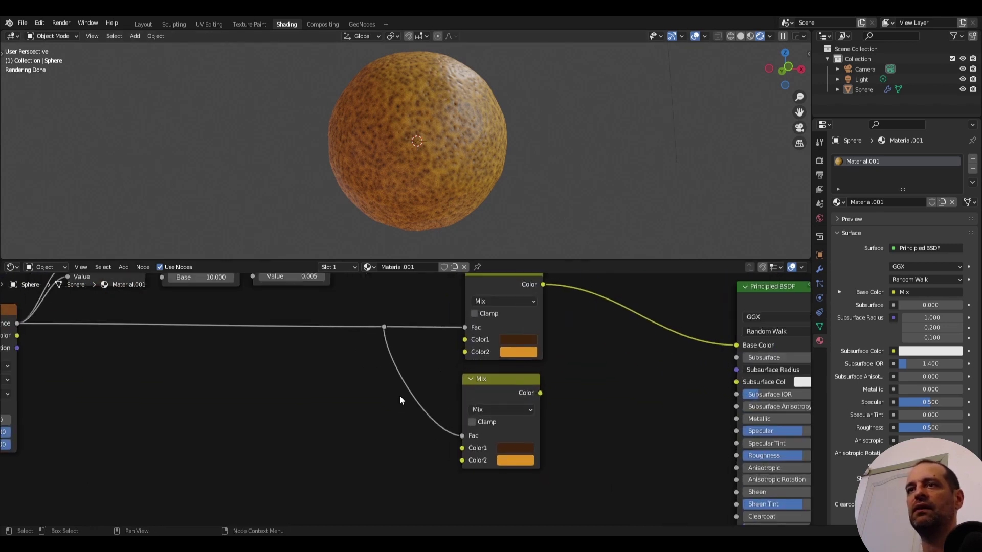
Desaturate the second Mix node's colours to dark grey and white.
key("Home")
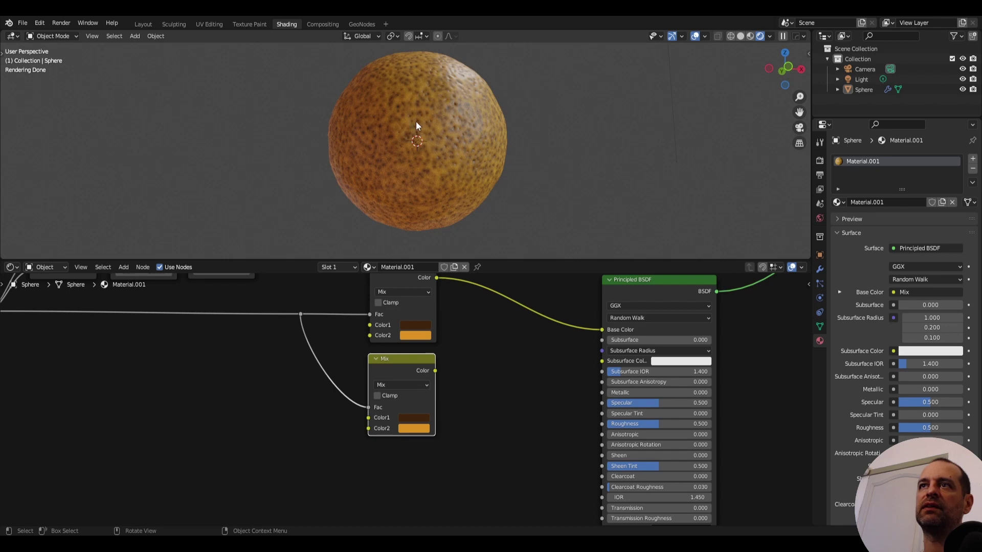
scroll(415, 416, "down", 1)
left_click(413, 415)
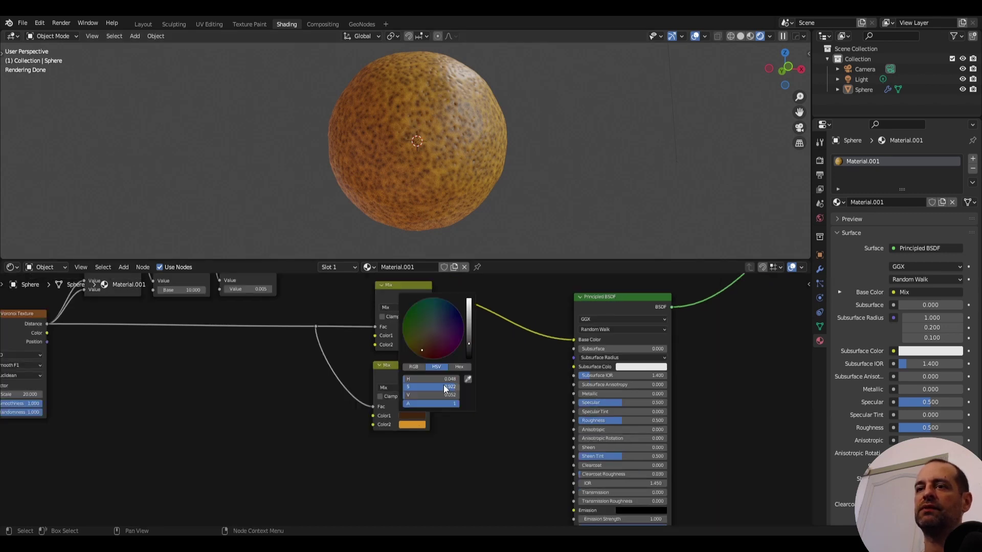
left_click(409, 424)
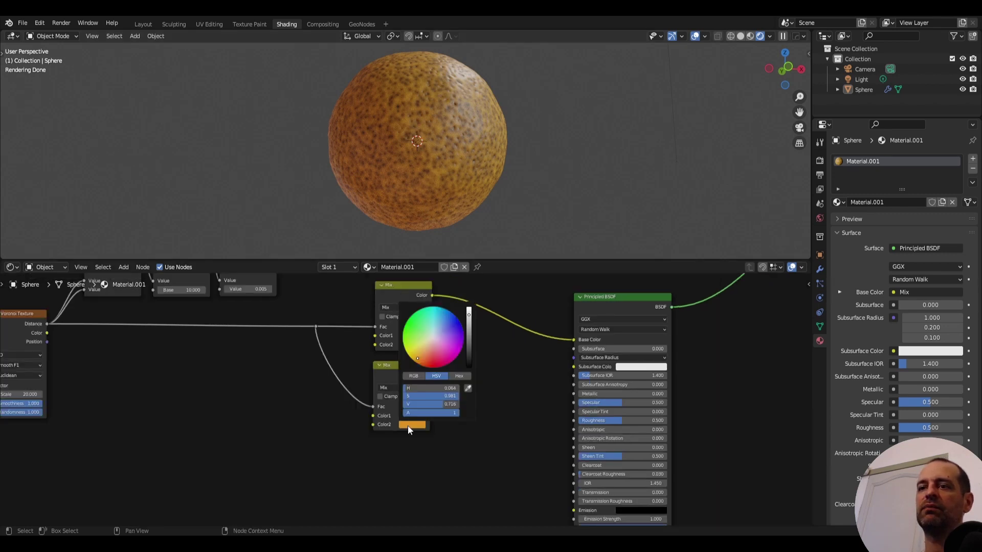
left_click_drag(446, 399, 391, 395)
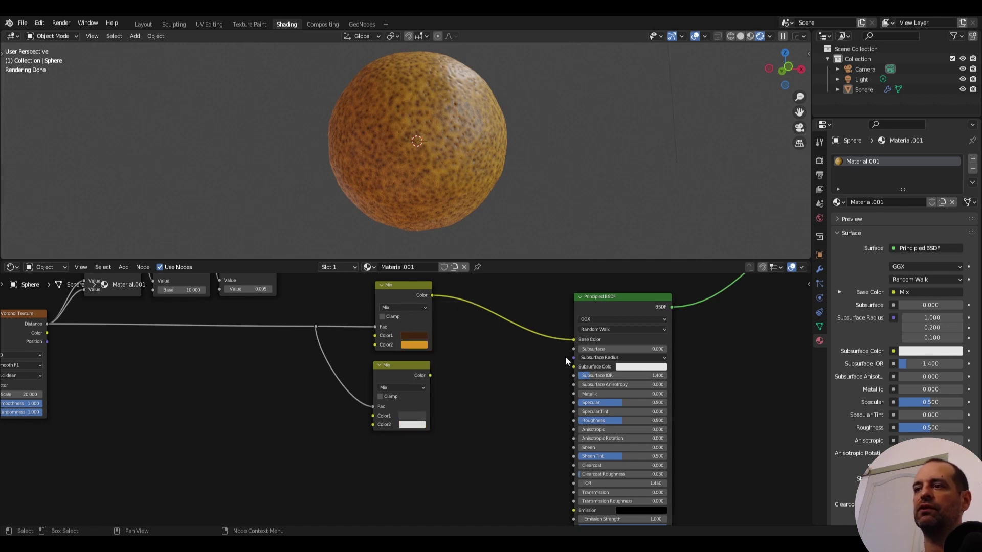
scroll(476, 372, "up", 1)
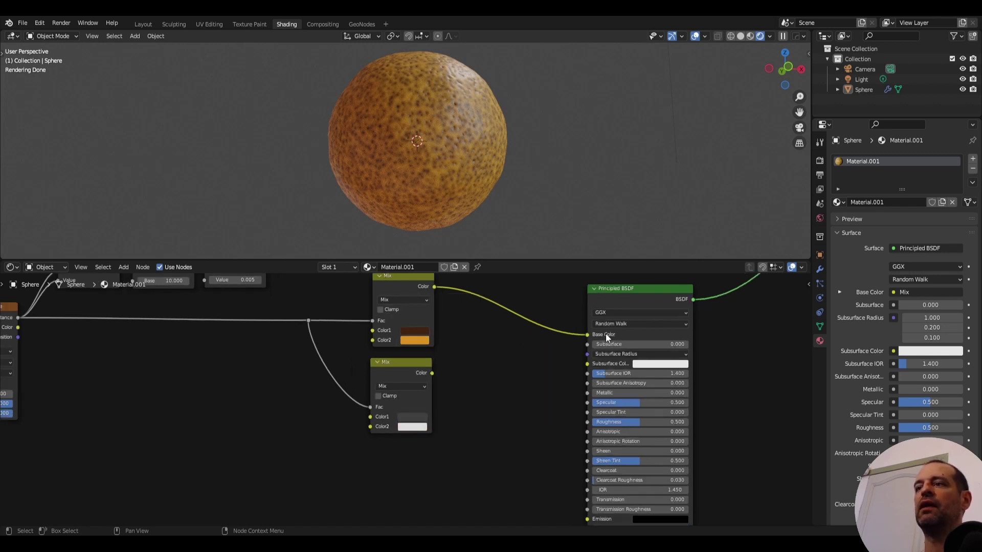
Set Principled BSDF Subsurface to 0.3 with a yellow subsurface colour.
left_click(646, 343)
type("0.3")
key("Return")
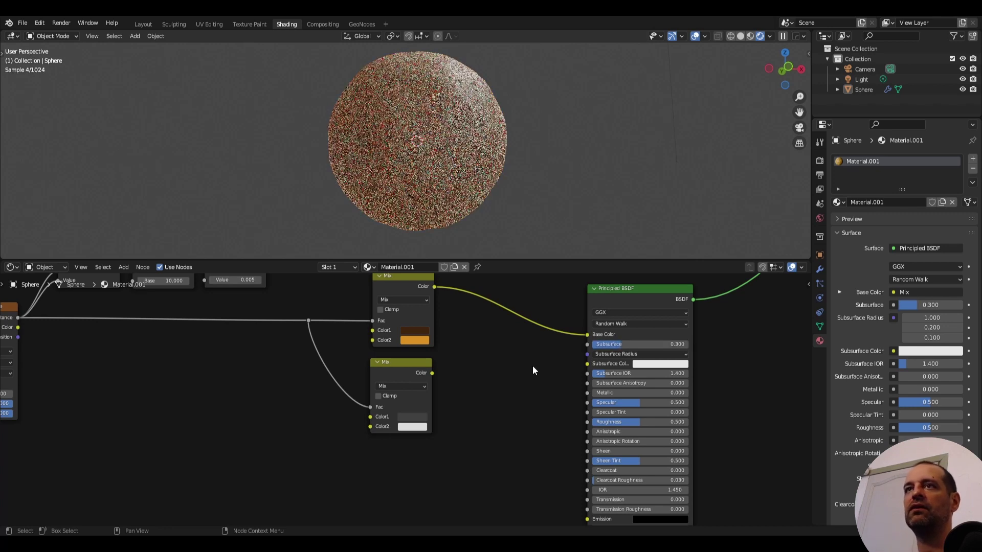
left_click(652, 366)
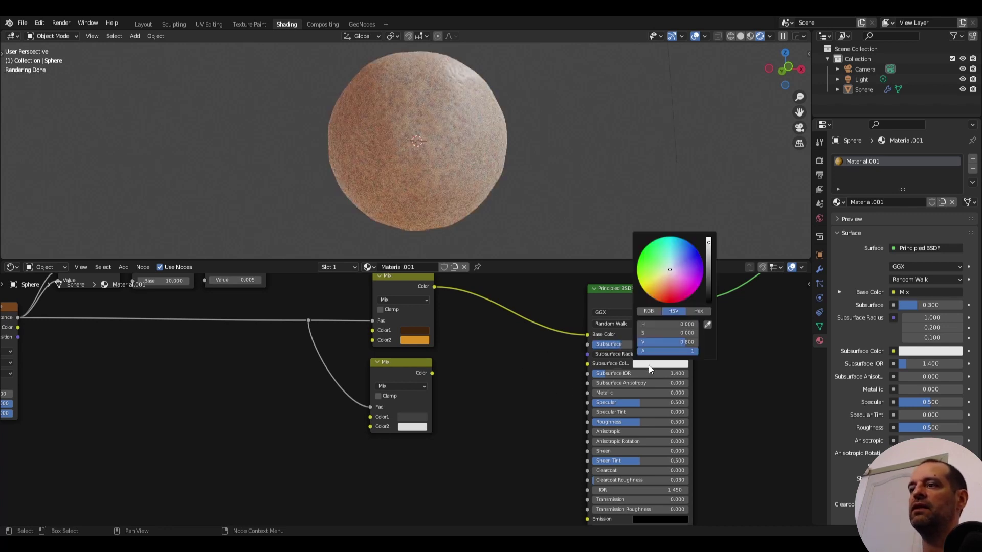
left_click(648, 293)
Lower Roughness to 0.27 and orbit the view around the lemon.
scroll(534, 368, "up", 1)
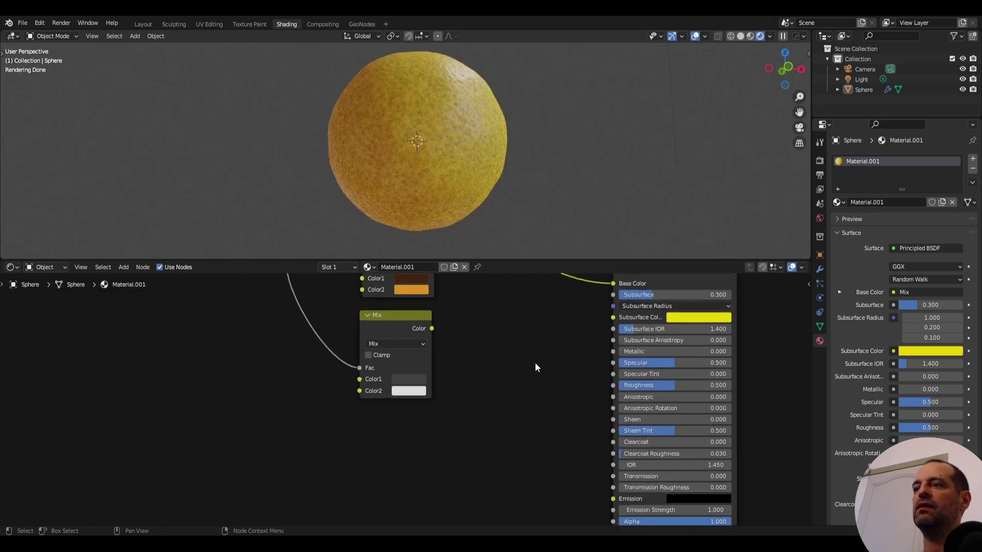
left_click(693, 387)
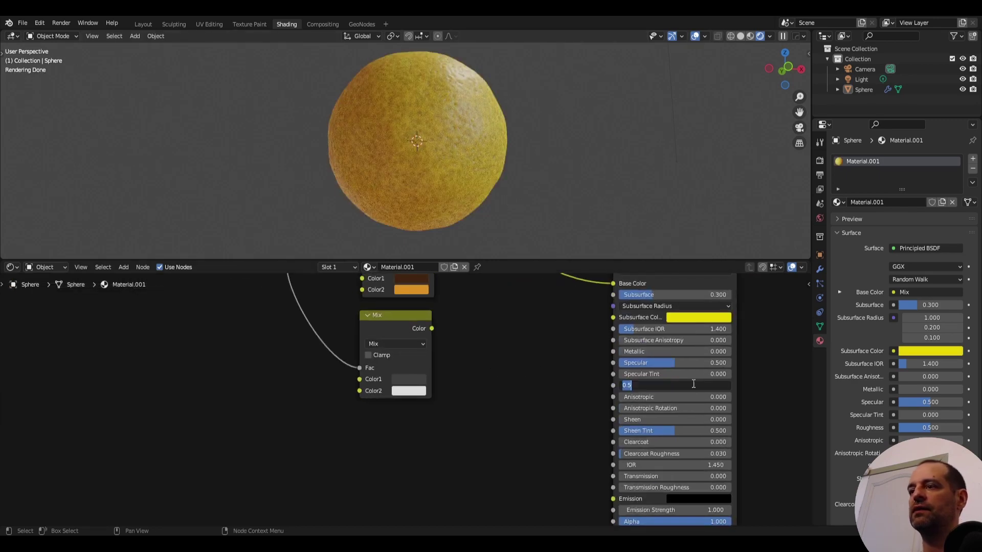
type(".27")
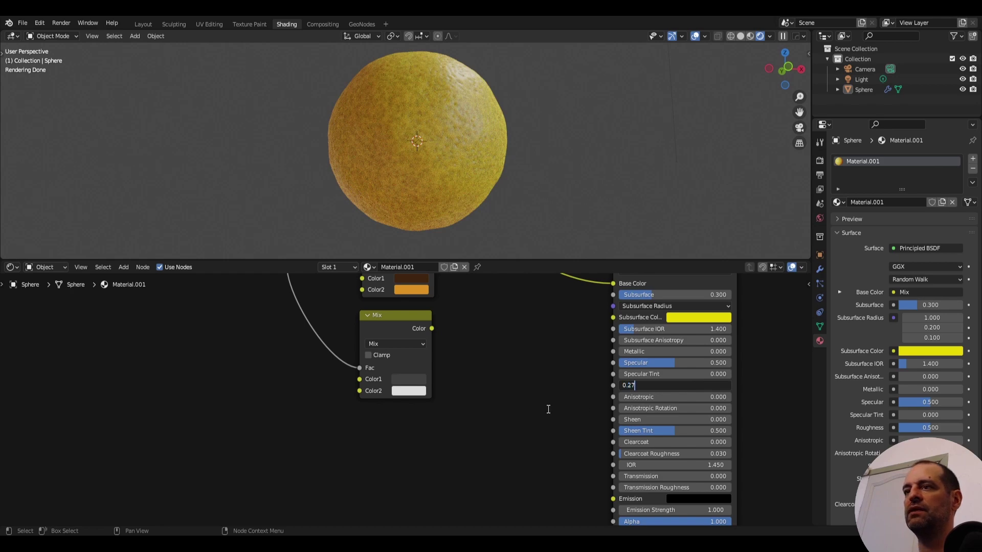
key("Return")
mouse_move(477, 158)
middle_mouse_down()
mouse_move(516, 151)
mouse_move(440, 165)
mouse_move(405, 153)
mouse_move(482, 169)
mouse_move(439, 167)
mouse_move(466, 174)
middle_mouse_up()
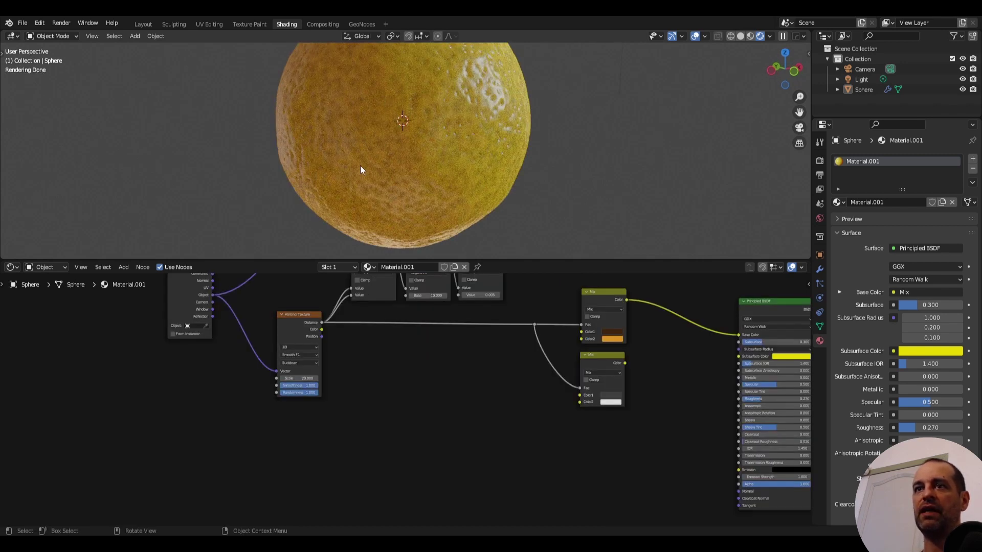
Add a Map Range node onto the Voronoi Distance link.
left_click(311, 330, "ctrl+shift")
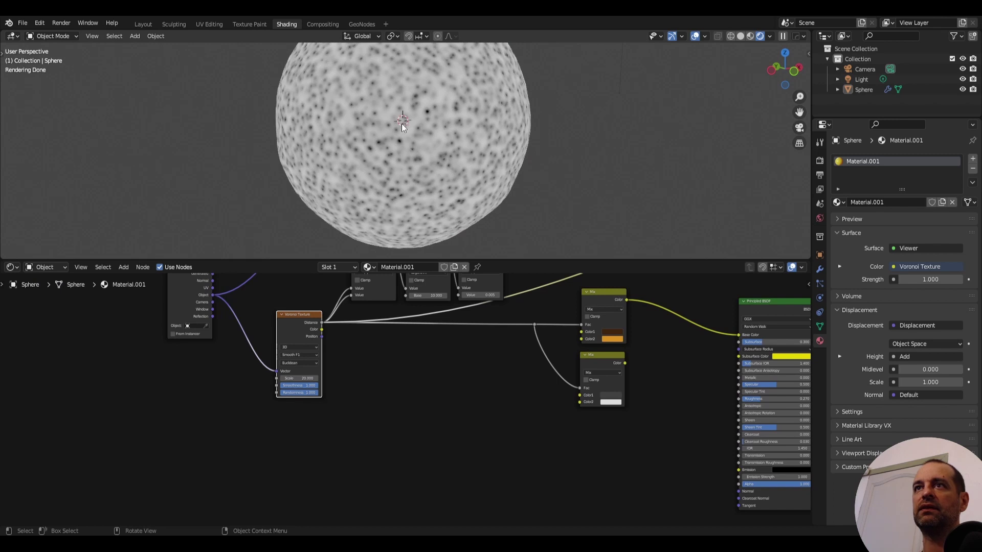
key("shift+a")
left_click(435, 324)
type("r")
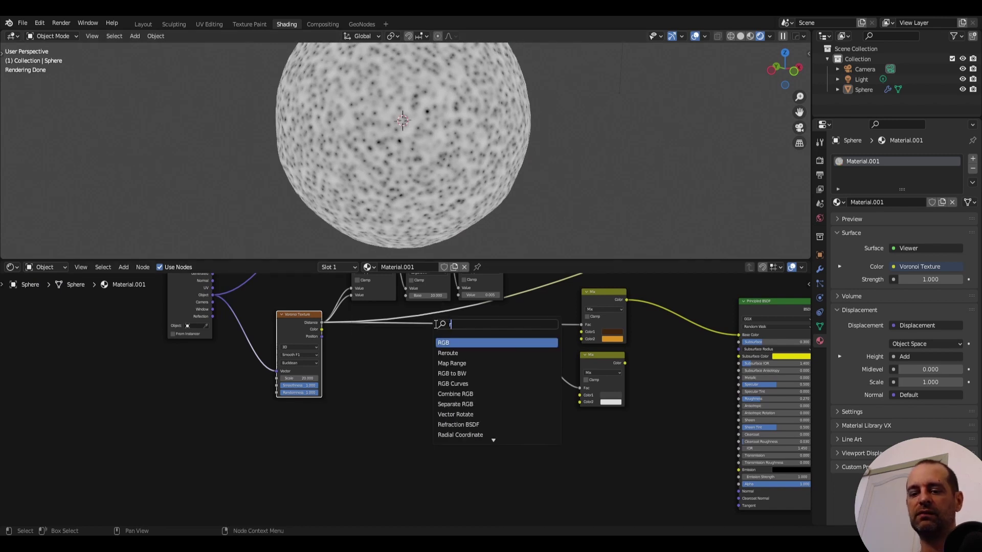
type("an")
key("Return")
left_click(435, 333)
Set Map Range From Max to 0.2 and preview the upper Mix colours.
scroll(414, 376, "up", 4)
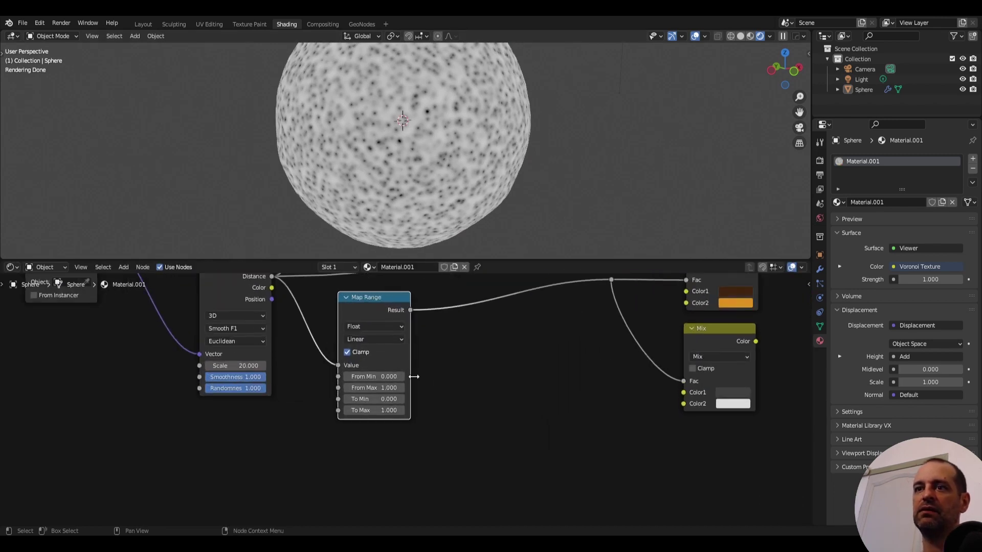
middle_click_drag(414, 376, 445, 378)
left_click(431, 379, "ctrl+shift")
left_click(420, 389)
type("0")
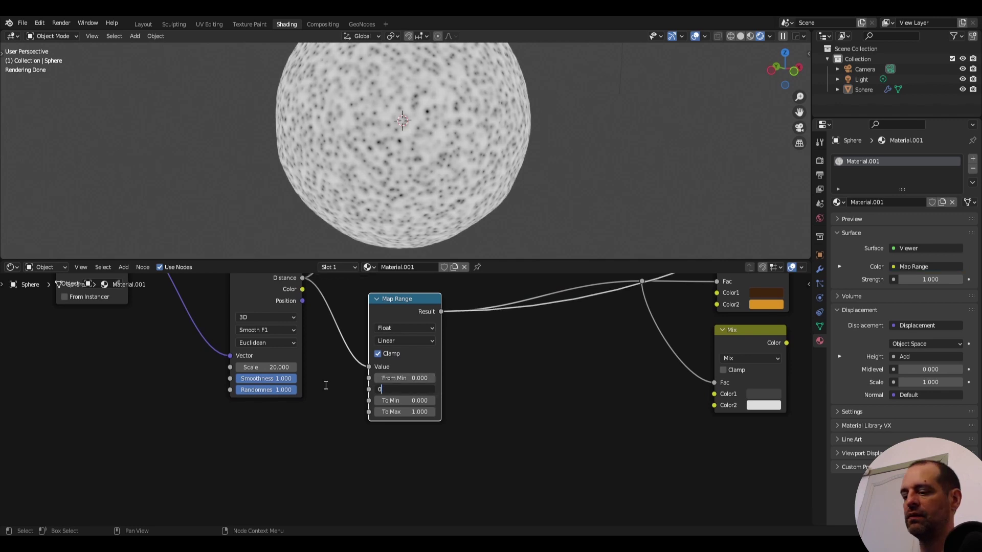
type(".2")
key("Return")
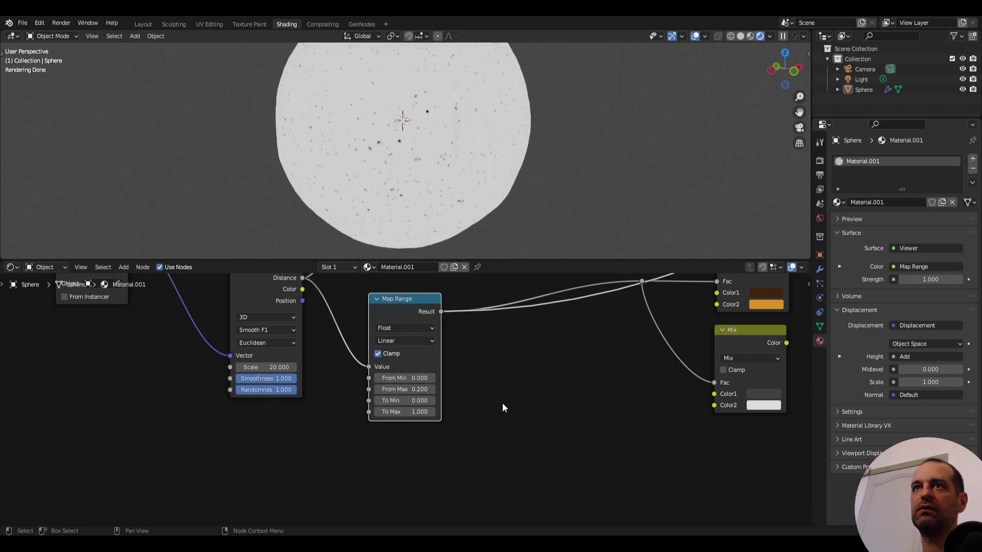
key("Home")
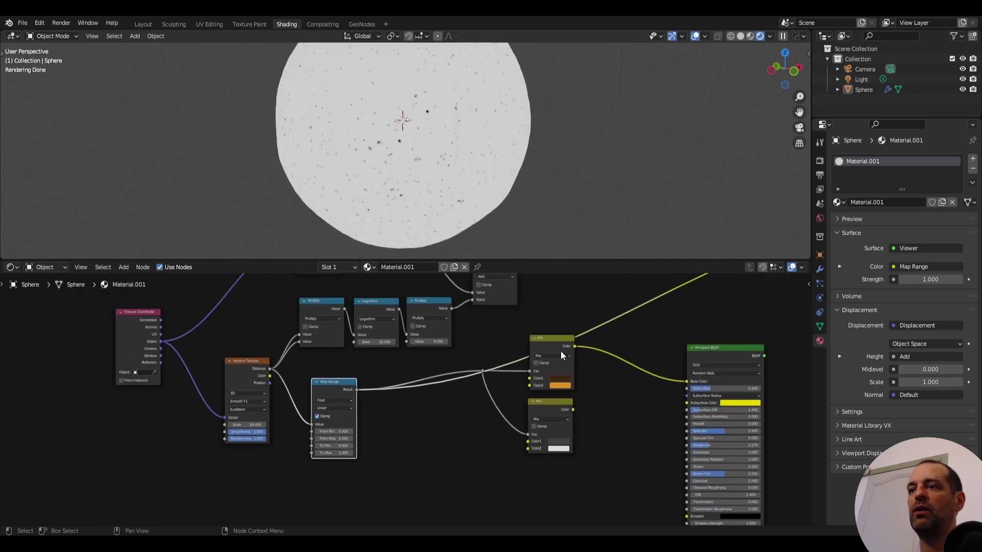
left_click(558, 366, "ctrl+shift")
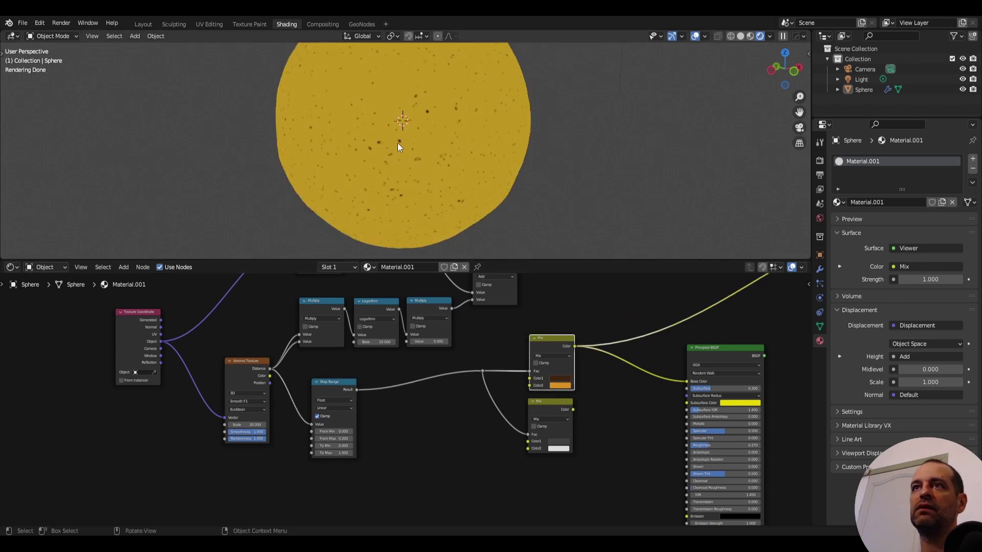
Preview the full shader, dim the lower Mix white to grey, and link it to Subsurface.
left_click(742, 348, "ctrl+shift")
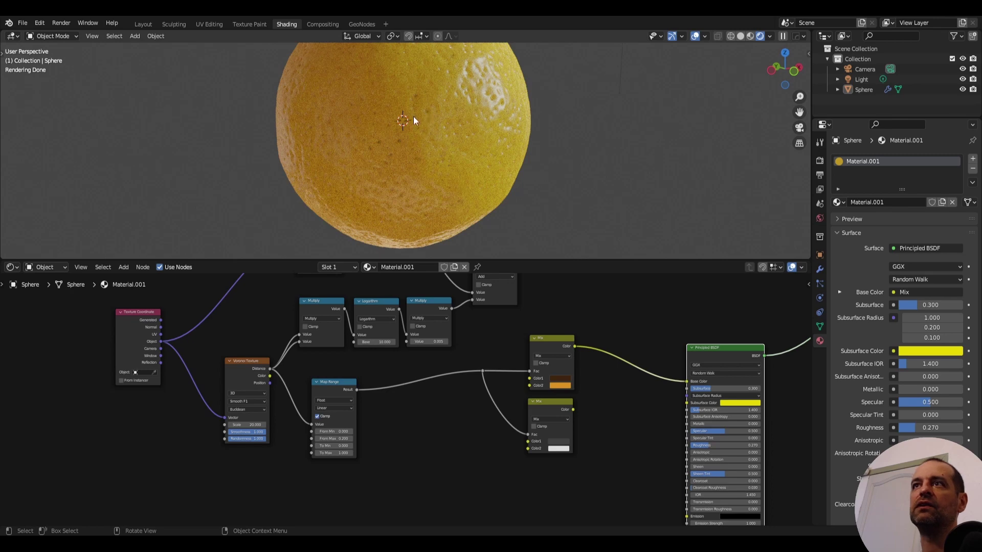
scroll(434, 391, "up", 4)
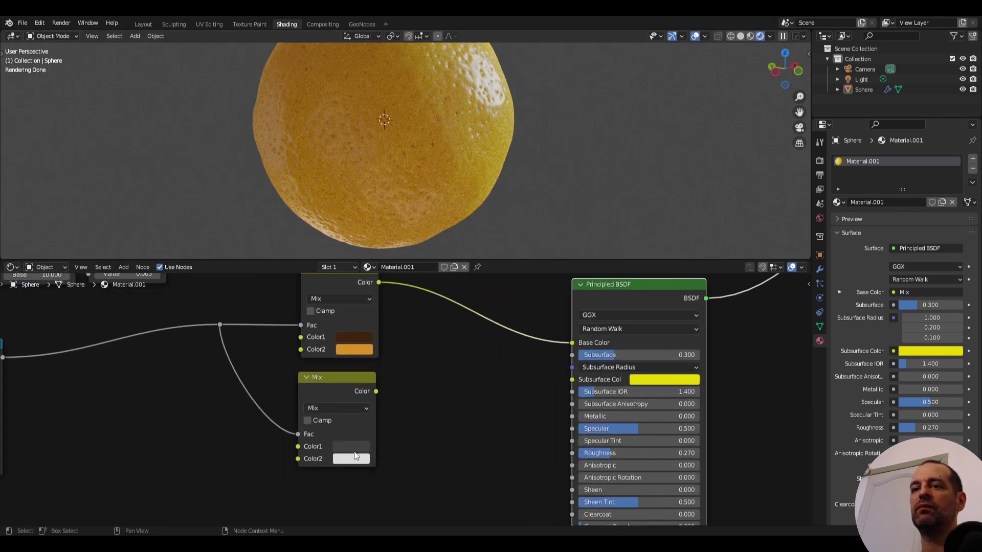
scroll(482, 397, "down", 1, "shift")
scroll(542, 358, "down", 3, "shift")
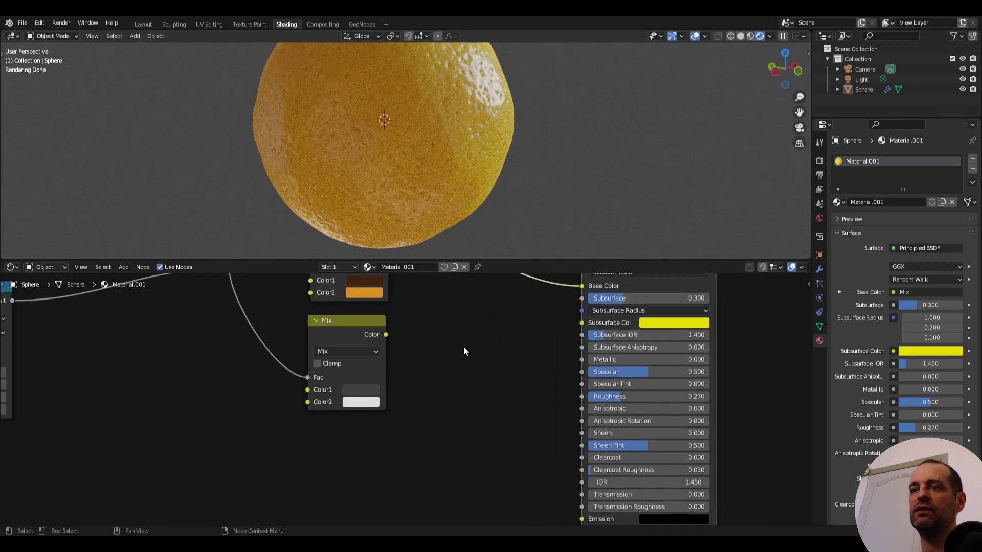
scroll(389, 381, "up", 3, "shift")
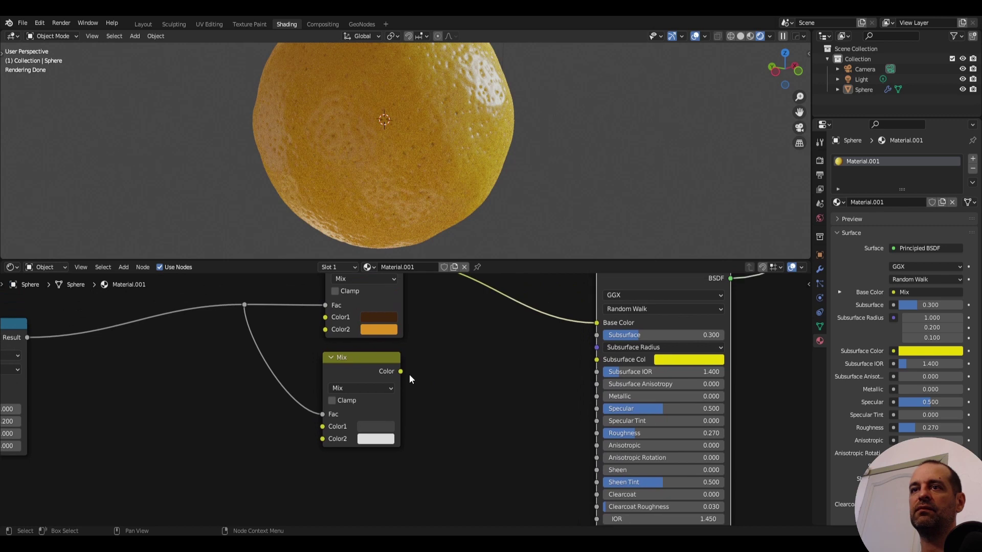
left_click(377, 434)
left_click_drag(409, 399, 378, 399)
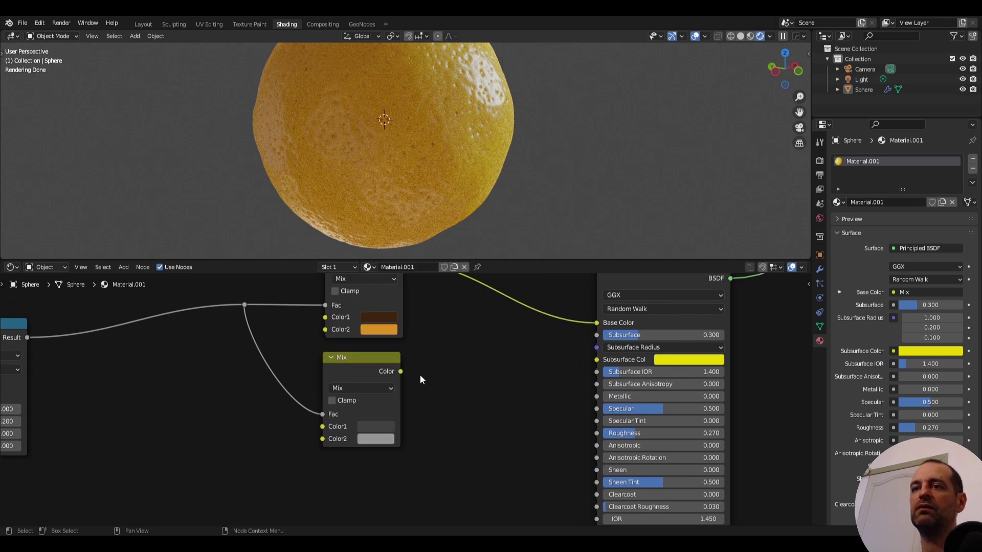
middle_click_drag(419, 379, 415, 409)
left_click_drag(395, 401, 591, 369)
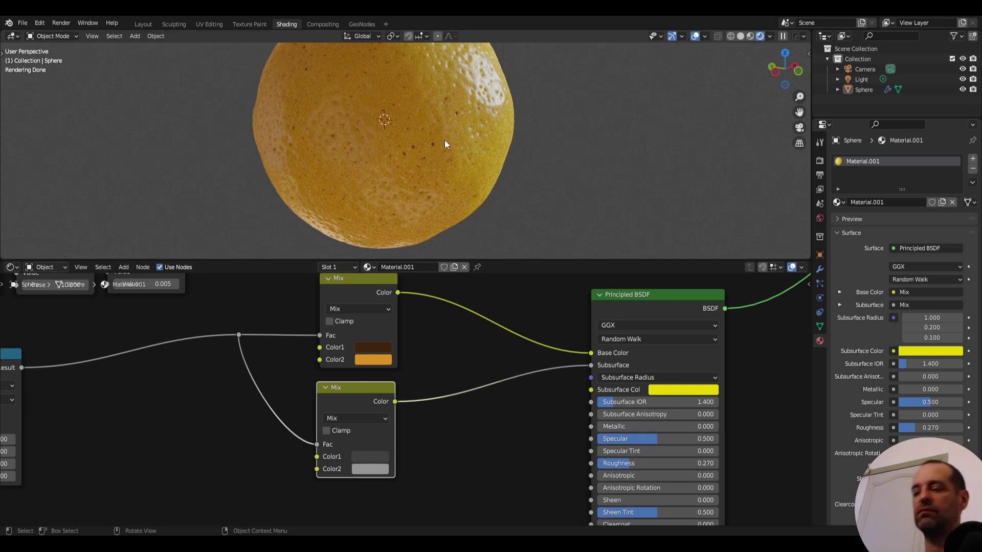
middle_click_drag(434, 134, 440, 155)
scroll(440, 155, "down", 5)
scroll(486, 176, "up", 3)
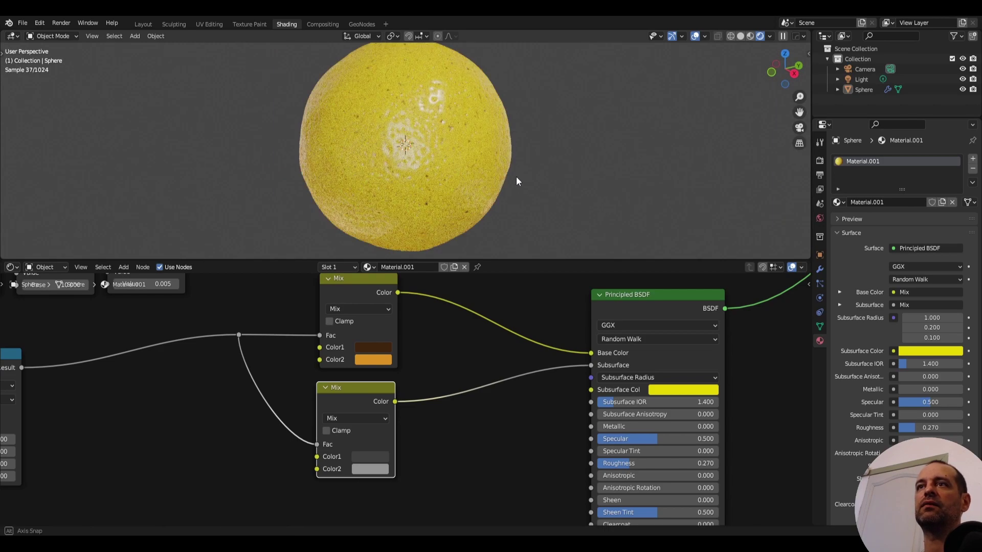
mouse_move(517, 176)
middle_mouse_down()
mouse_move(521, 165)
mouse_move(541, 173)
mouse_move(527, 156)
mouse_move(490, 147)
middle_mouse_up()
middle_click_drag(552, 164, 460, 174)
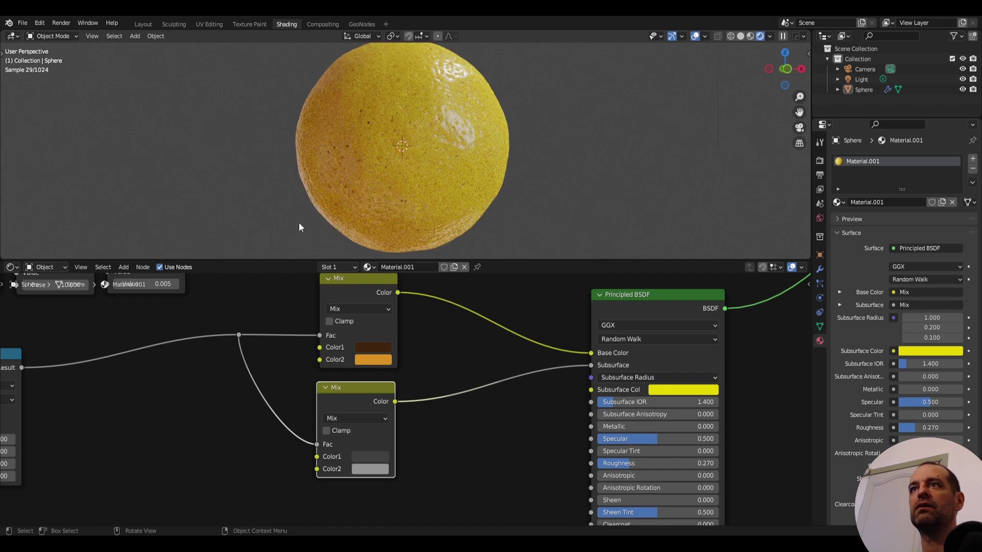
scroll(373, 351, "down", 3)
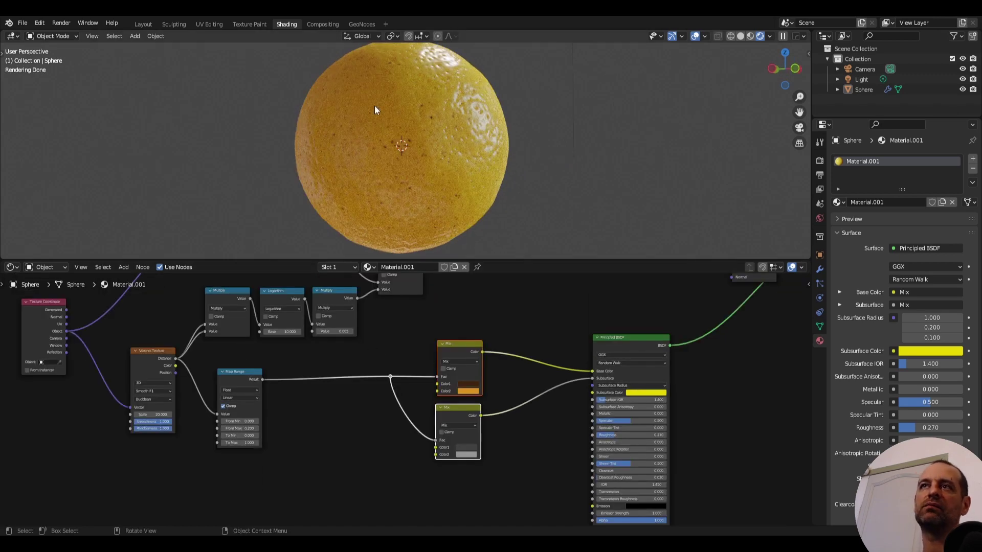
scroll(393, 392, "down", 3)
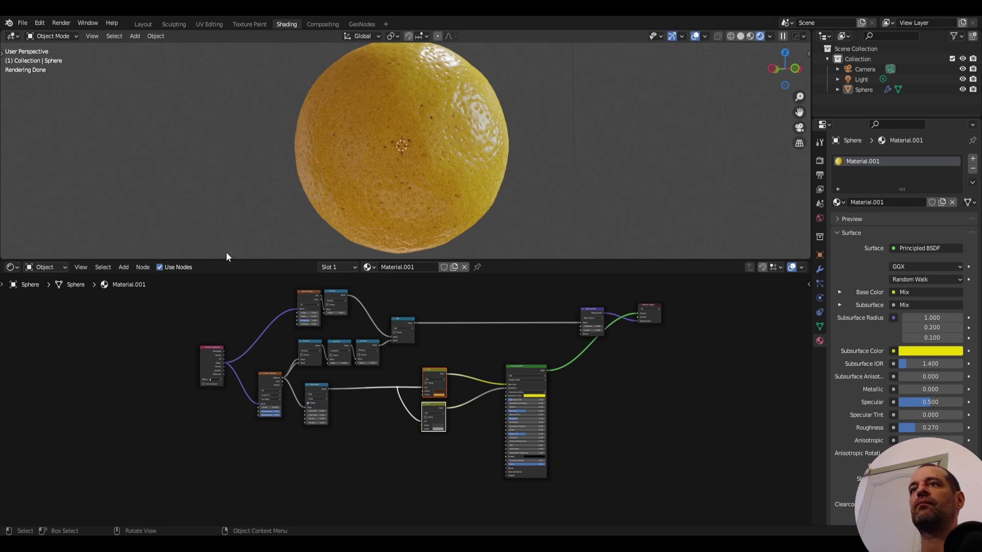
scroll(539, 153, "down", 2)
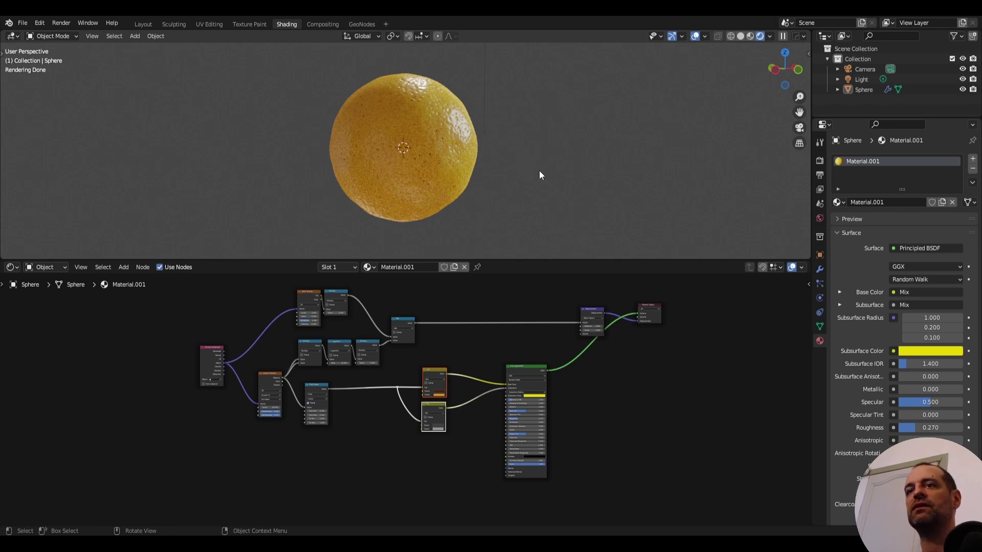
left_click(375, 452)
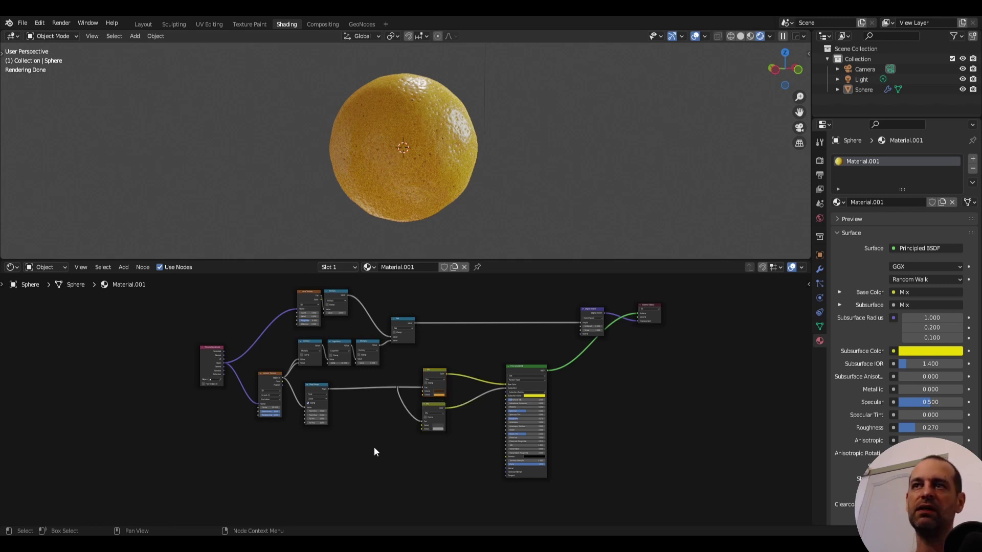